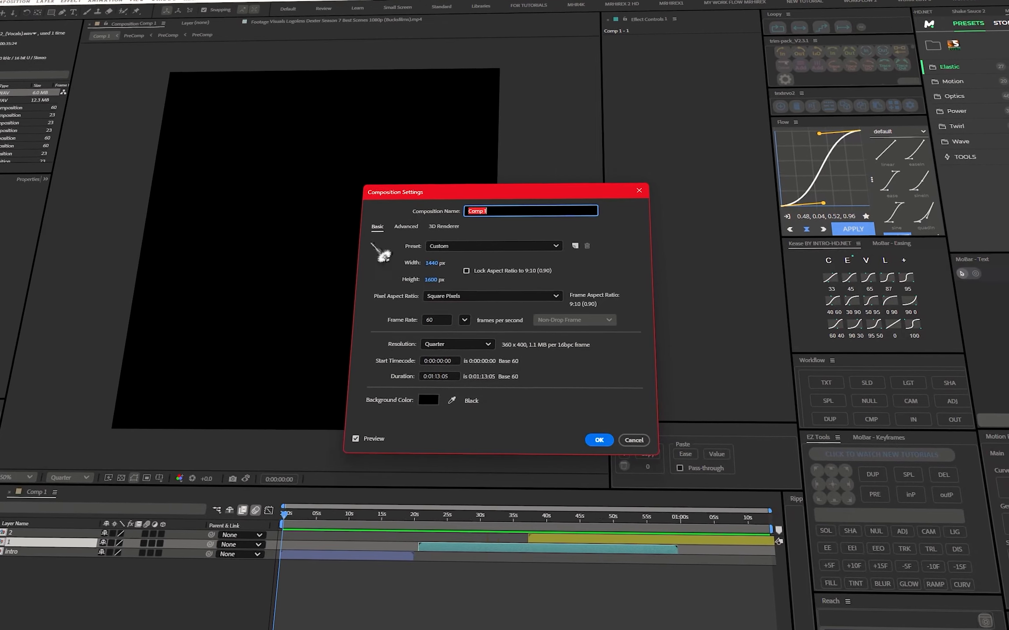
# - Dismiss the composition settings and play the intro layer from the start of the timeline
pyautogui.click(630, 435)
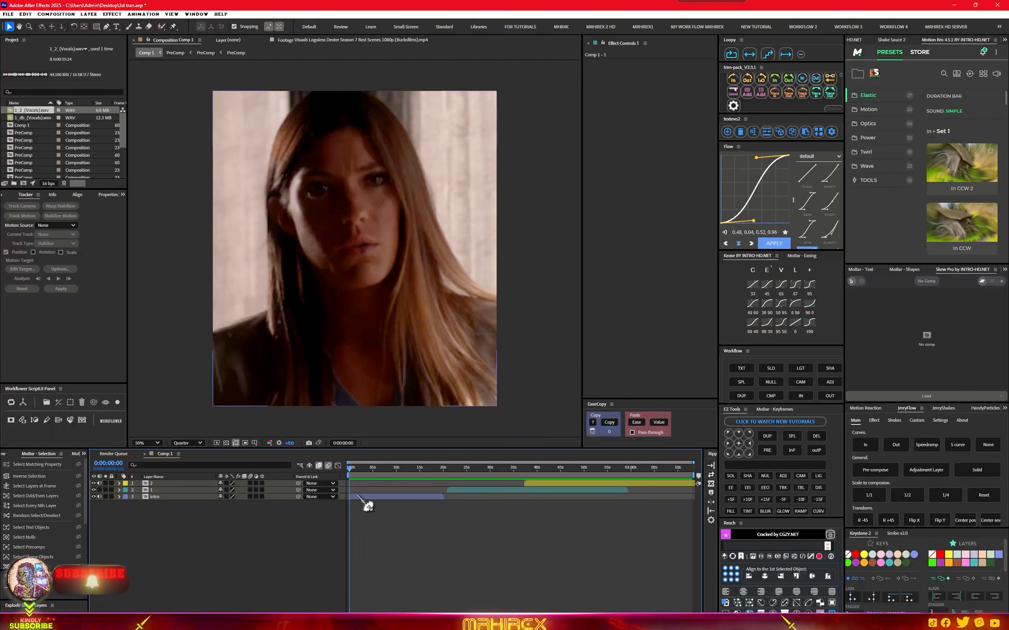
pyautogui.click(357, 496)
pyautogui.click(351, 468)
pyautogui.press('space')
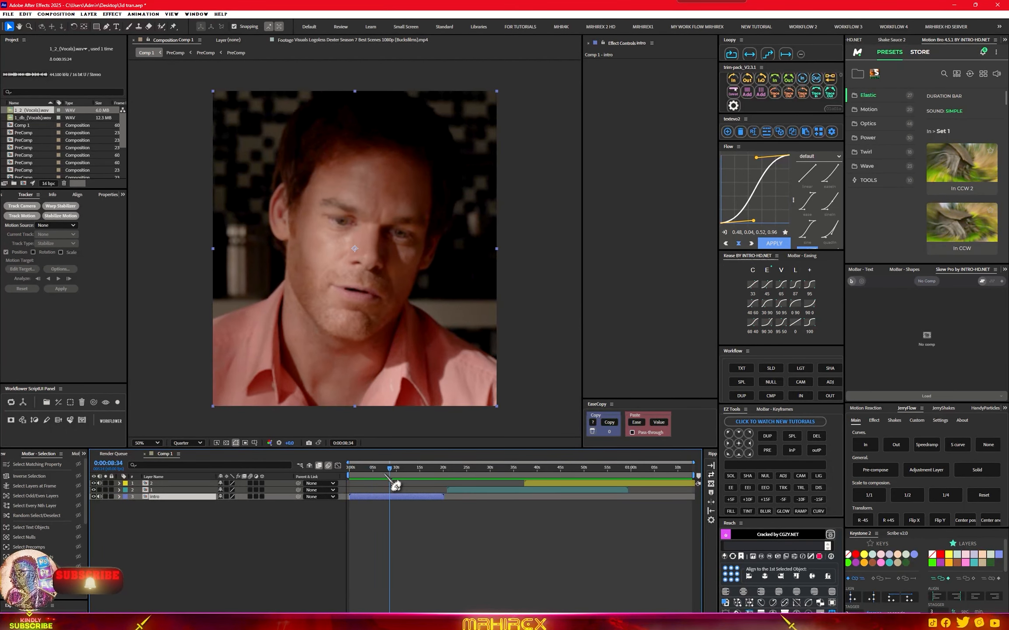
# - Scale the intro layer down to 76%
pyautogui.moveTo(380, 486); pyautogui.dragTo(414, 500)
pyautogui.click(388, 498)
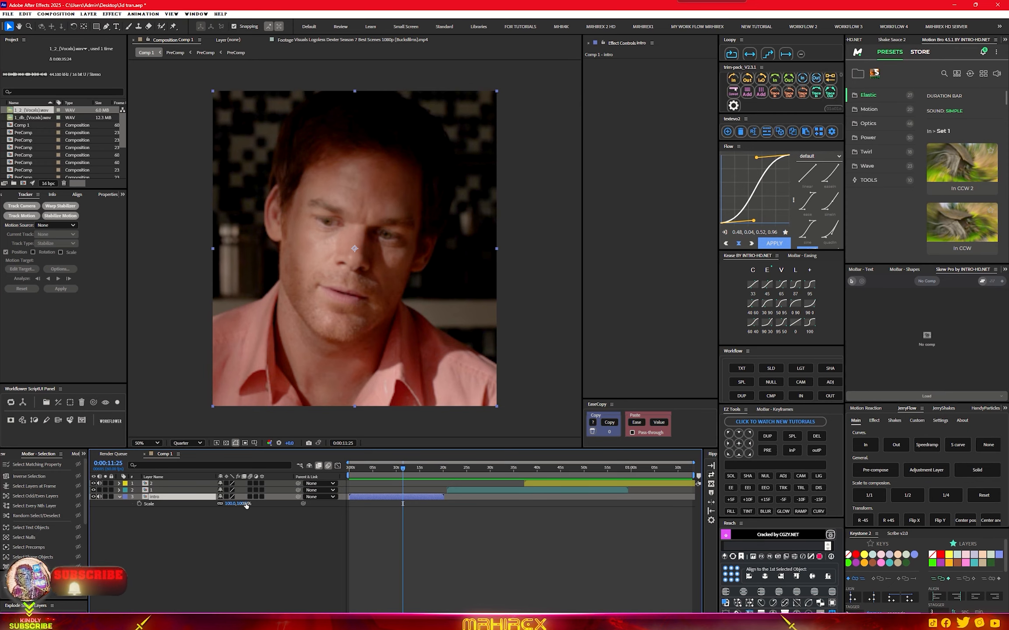
pyautogui.moveTo(246, 504); pyautogui.dragTo(236, 504)
# - Add a Stroke layer style to the intro layer and adjust the stroke size
pyautogui.rightClick(371, 496)
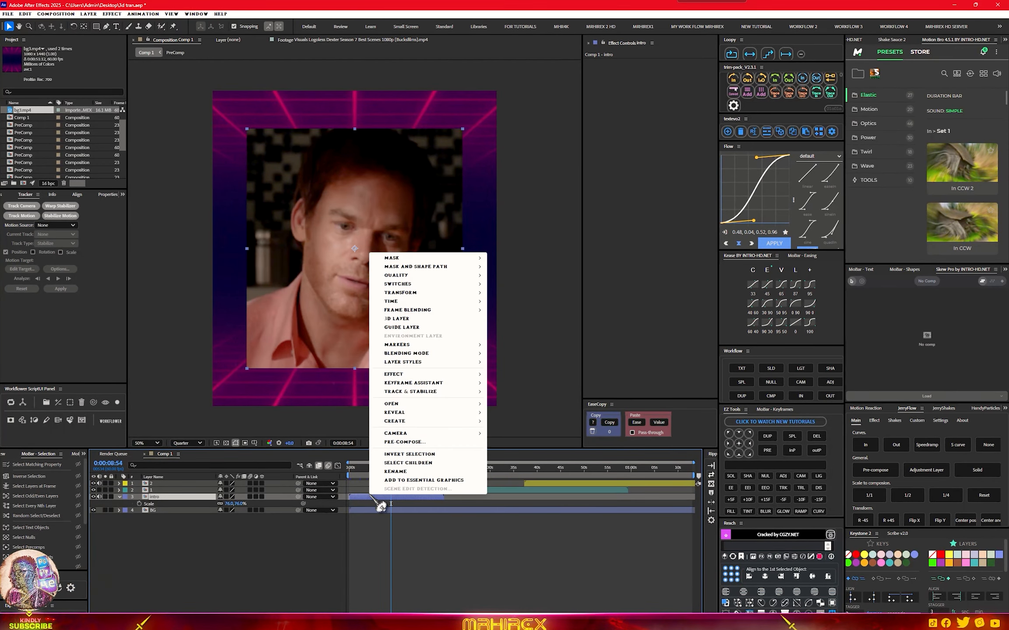
pyautogui.click(526, 457)
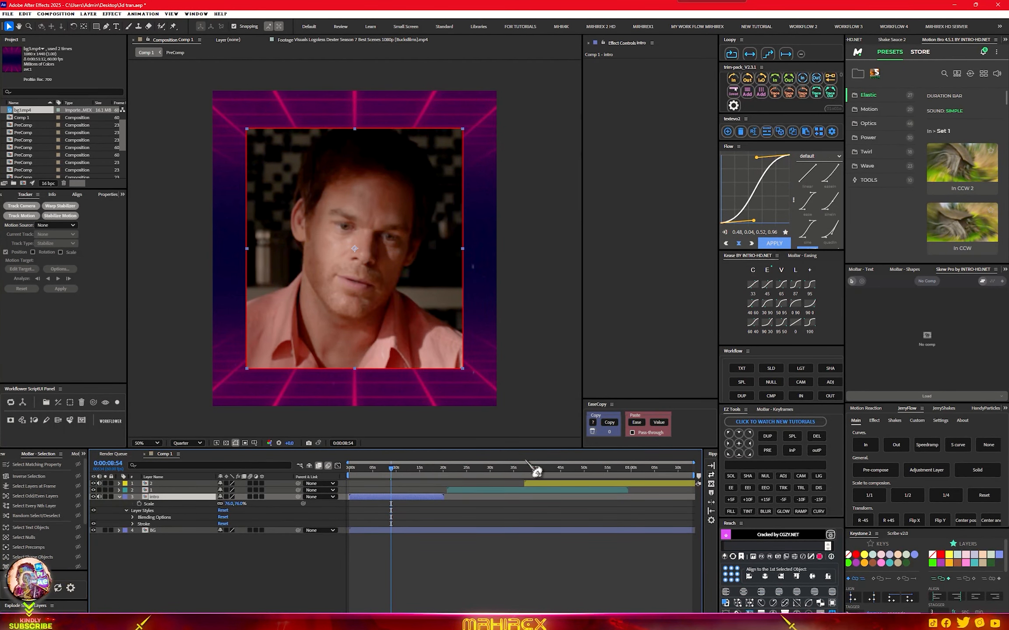
pyautogui.click(133, 524)
pyautogui.moveTo(220, 546)
pyautogui.mouseDown()
pyautogui.moveTo(239, 547)
pyautogui.moveTo(223, 546)
pyautogui.mouseUp()
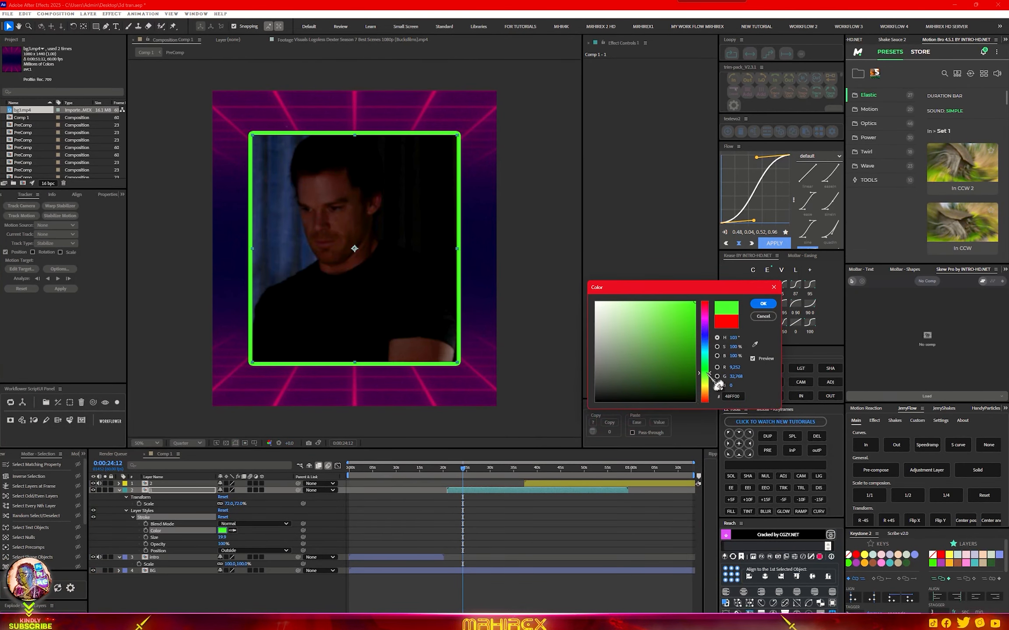
# - Confirm green 48FF00 as the stroke colour of layer 1 and set that layer's scale to 100%
pyautogui.press('Return')
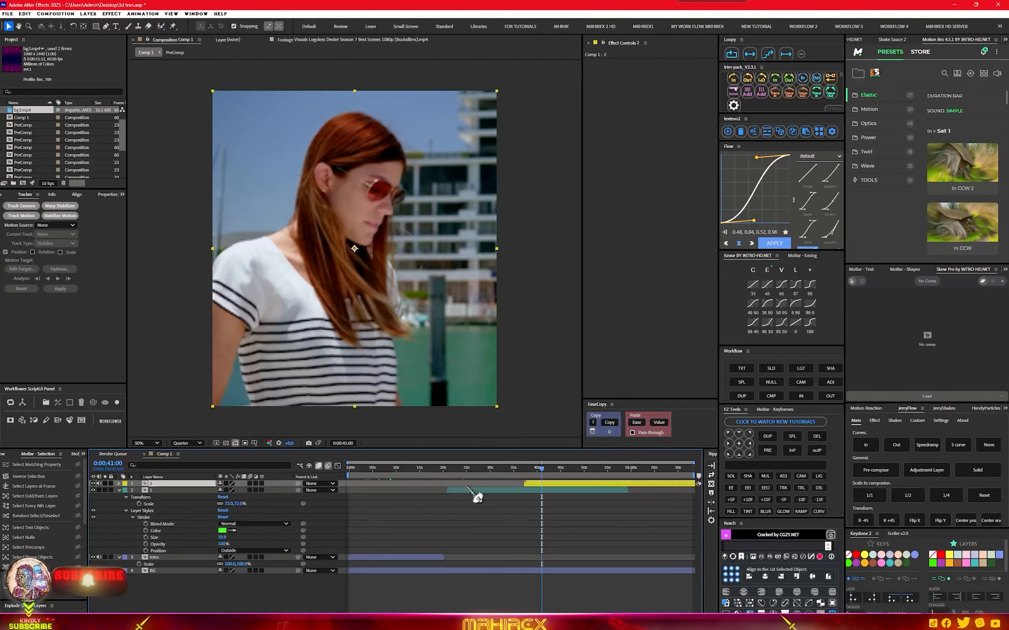
pyautogui.click(467, 489)
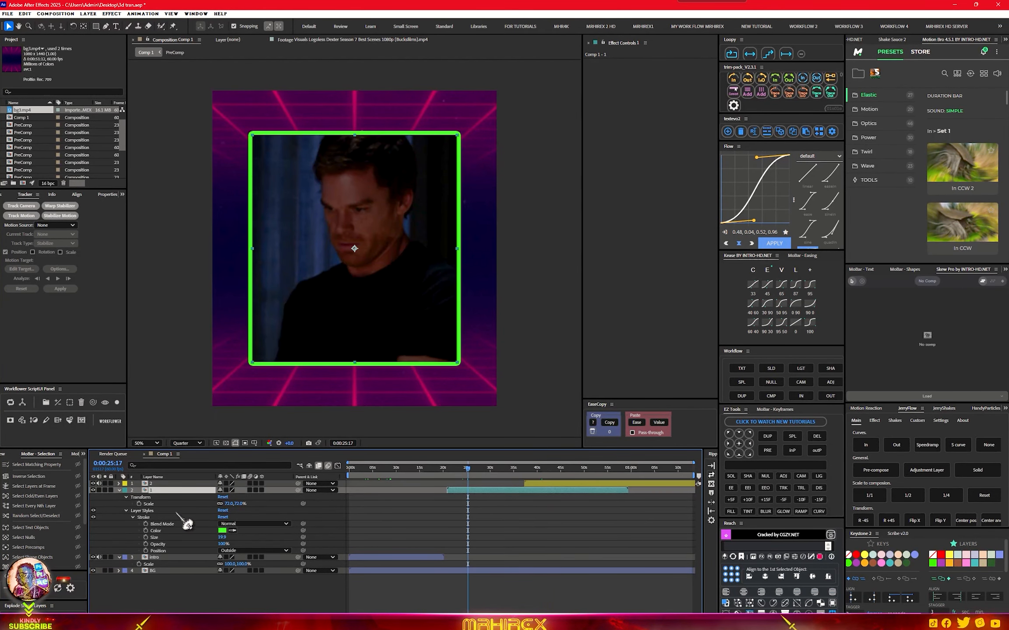
pyautogui.write('100')
pyautogui.press('Return')
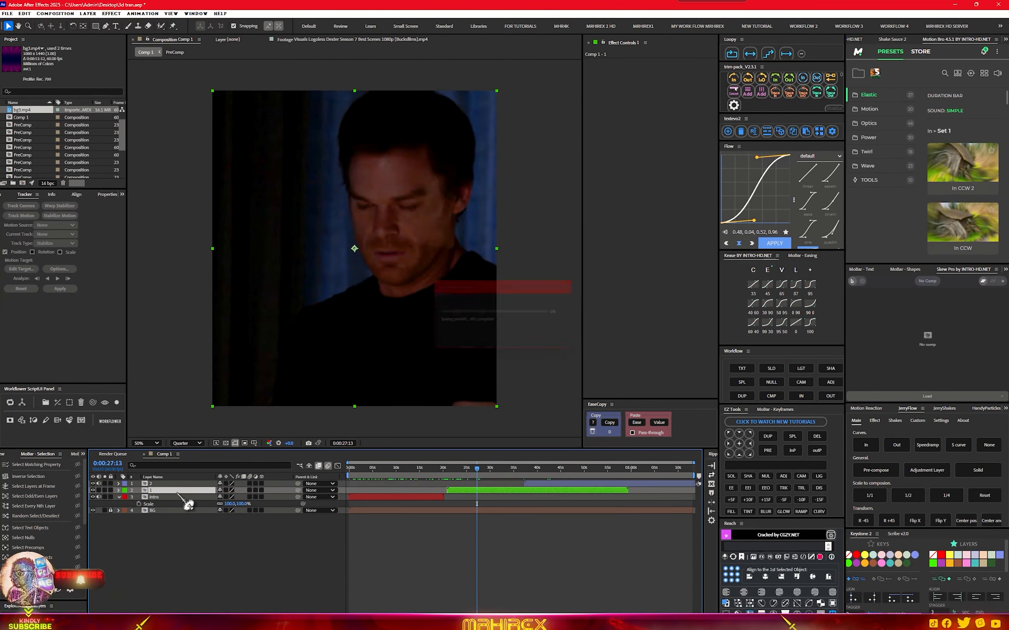
# - Turn on 3D for layer 2, layer 1 and the intro layer
pyautogui.moveTo(262, 483); pyautogui.dragTo(261, 497)
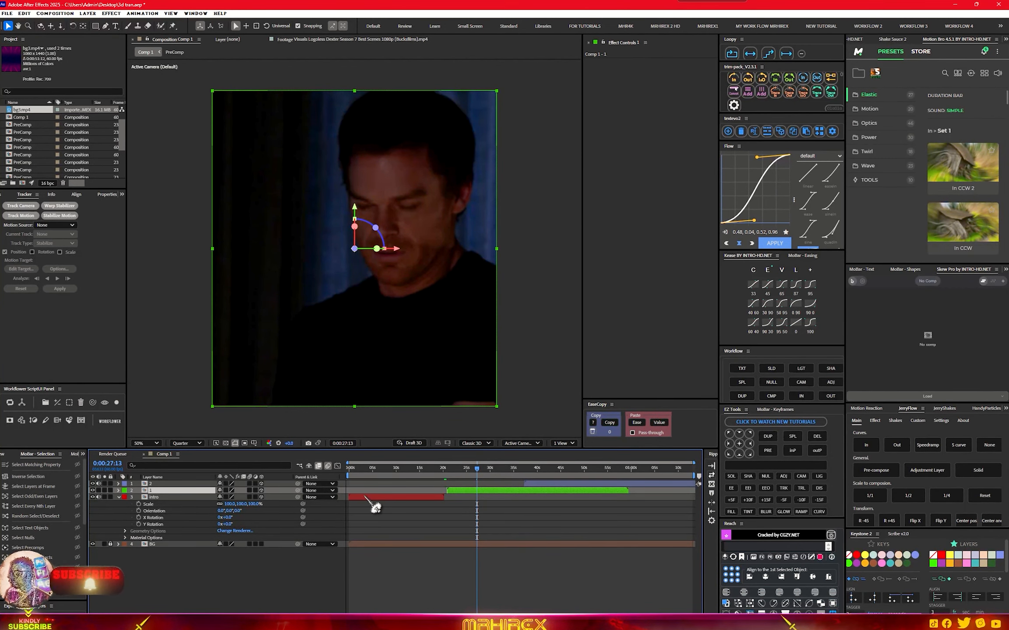
# - Scale layer 1 down to 70% and pre-compose it
pyautogui.press('s')
pyautogui.moveTo(231, 497); pyautogui.dragTo(203, 500)
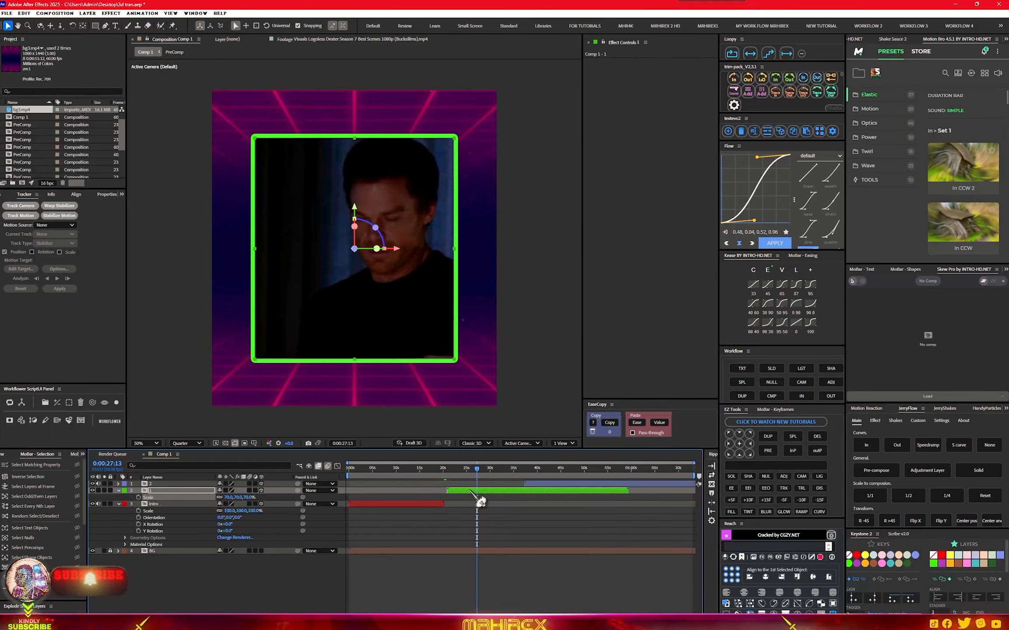
pyautogui.click(876, 470)
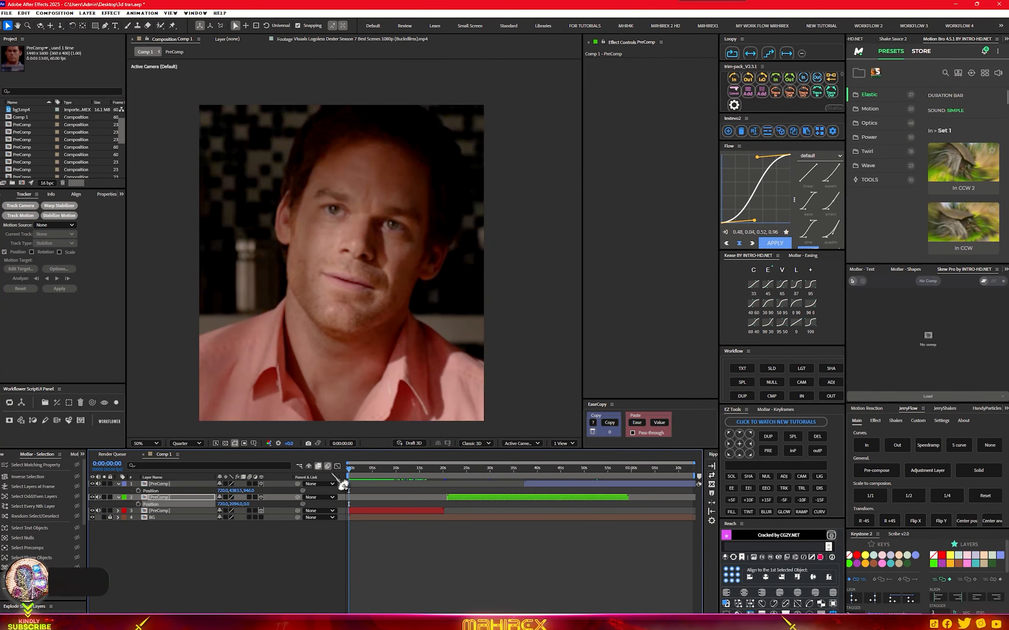
# - Add a pure red solid directly above the intro precomp and give it a yellow label
pyautogui.press('space')
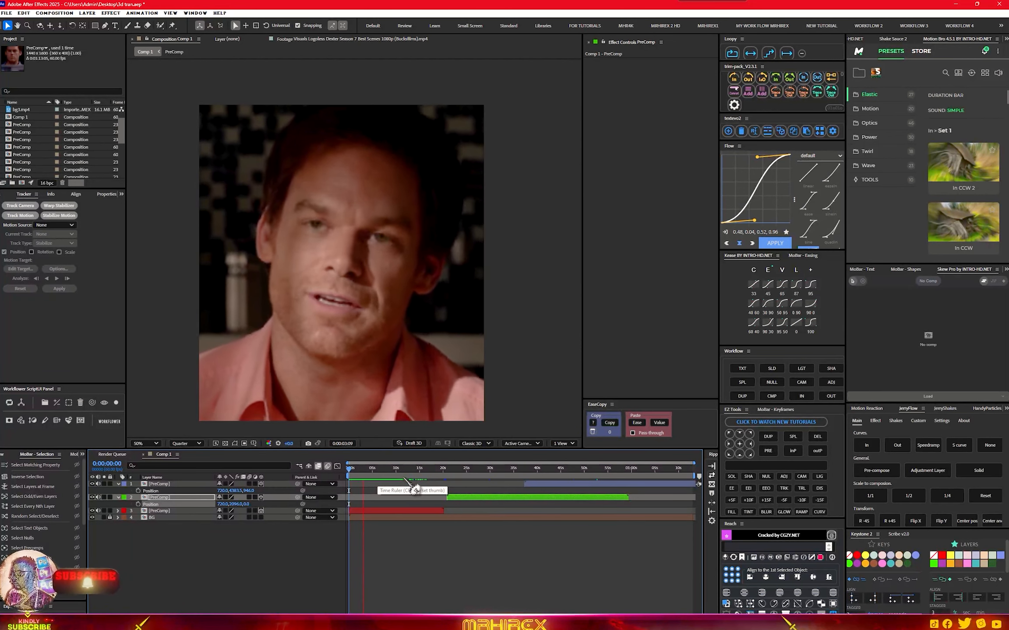
pyautogui.press('space')
pyautogui.click(372, 507)
pyautogui.click(372, 509)
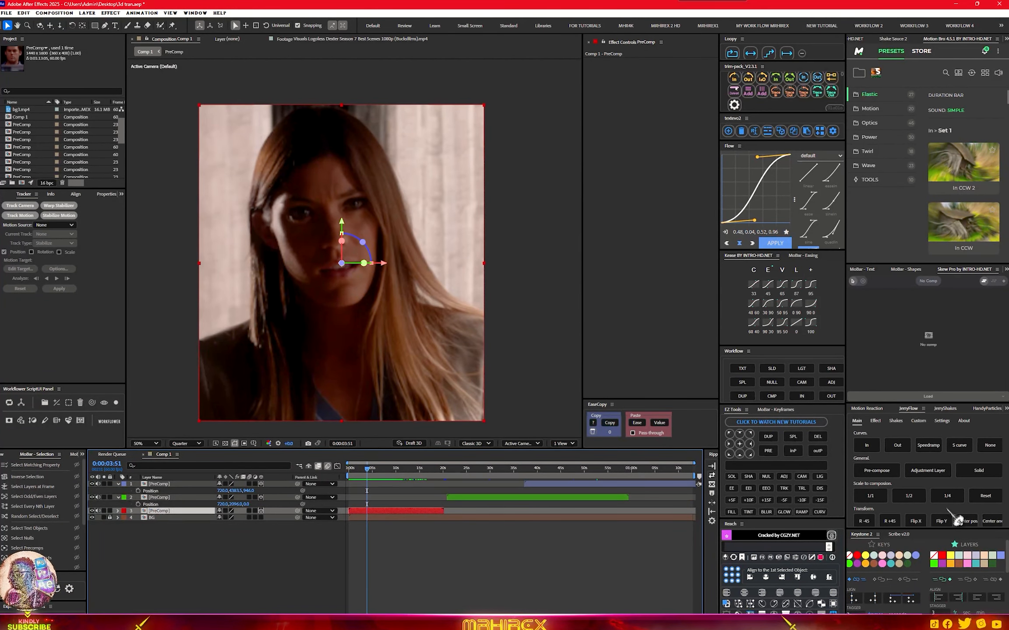
pyautogui.click(978, 470)
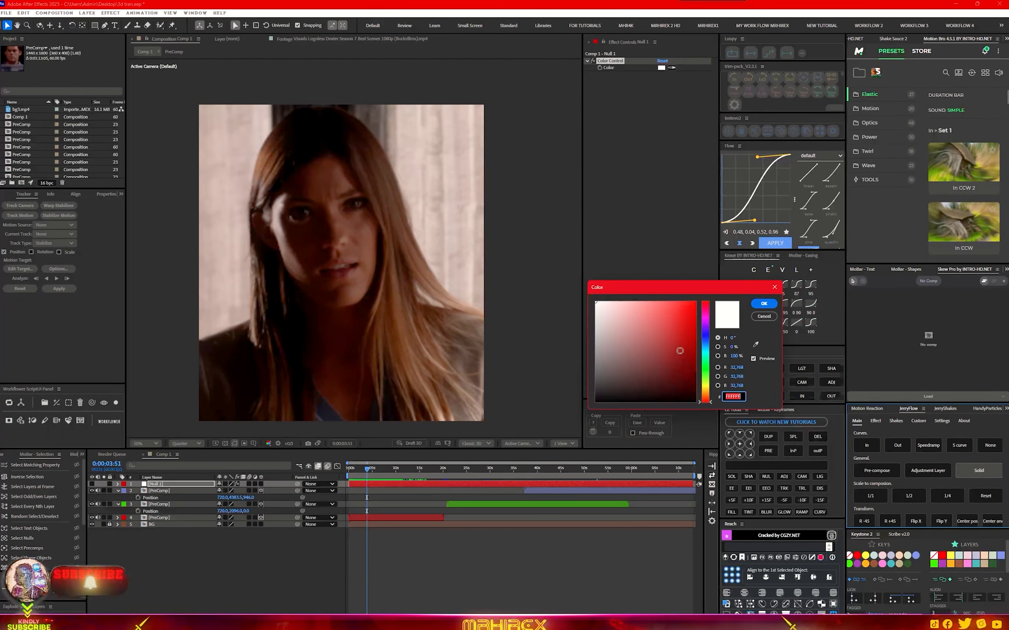
pyautogui.click(695, 302)
pyautogui.click(763, 304)
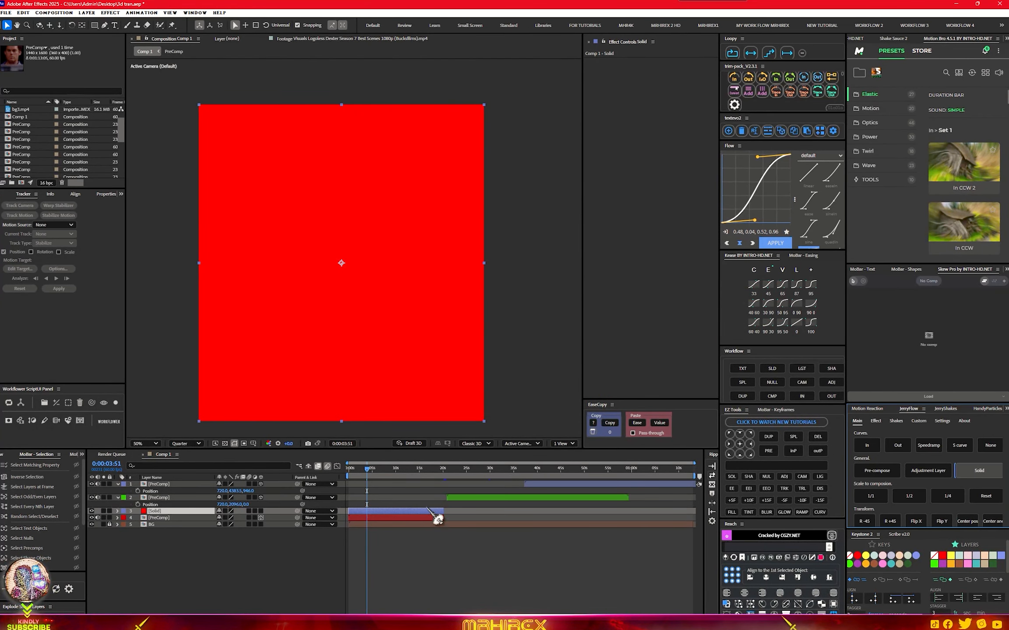
pyautogui.click(952, 557)
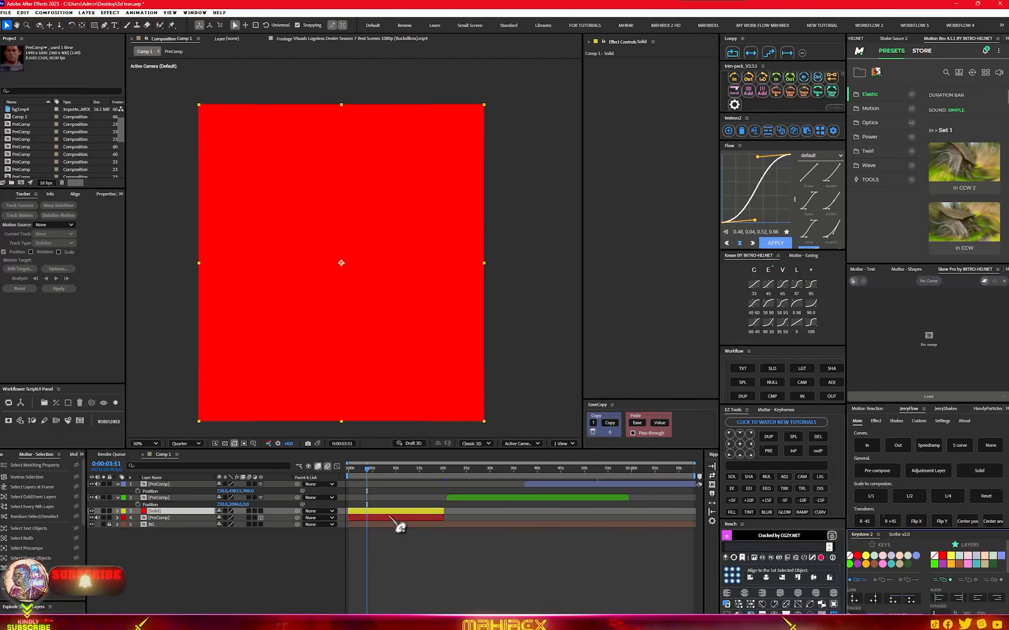
# - Keyframe the red solid's opacity from 100% at 0:00:02:26 to 0% at 0:00:03:51
pyautogui.press('t')
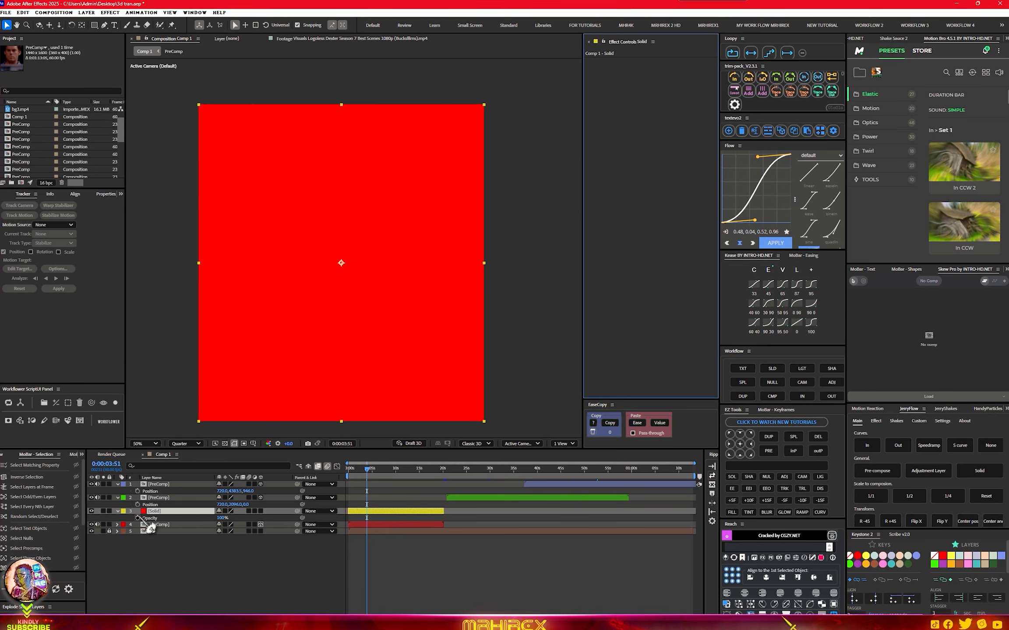
pyautogui.click(138, 518)
pyautogui.moveTo(221, 518); pyautogui.dragTo(132, 512)
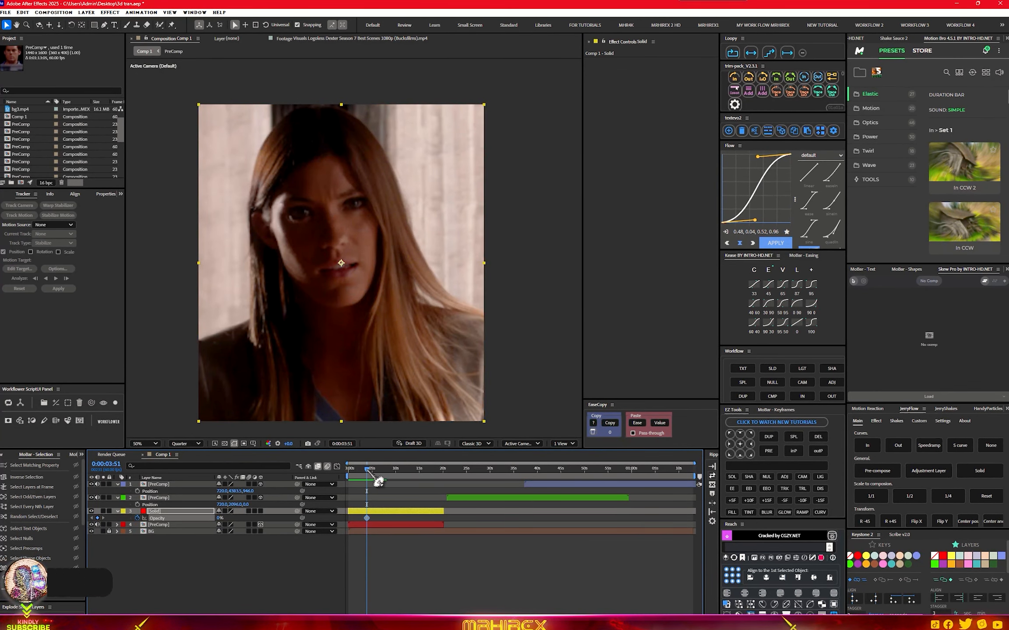
pyautogui.moveTo(376, 482); pyautogui.dragTo(371, 482)
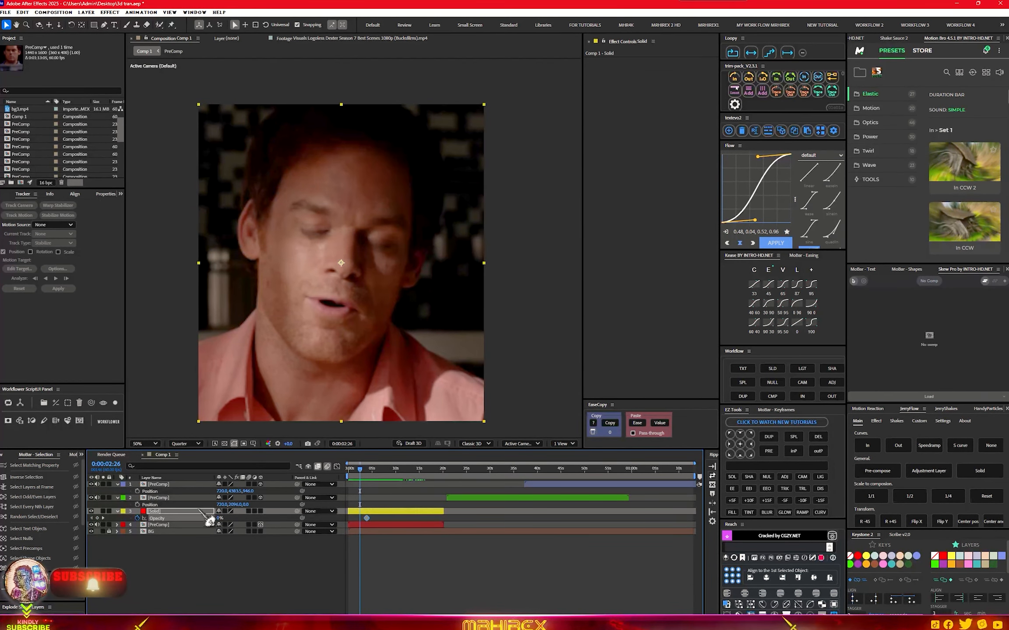
pyautogui.moveTo(218, 520); pyautogui.dragTo(446, 509)
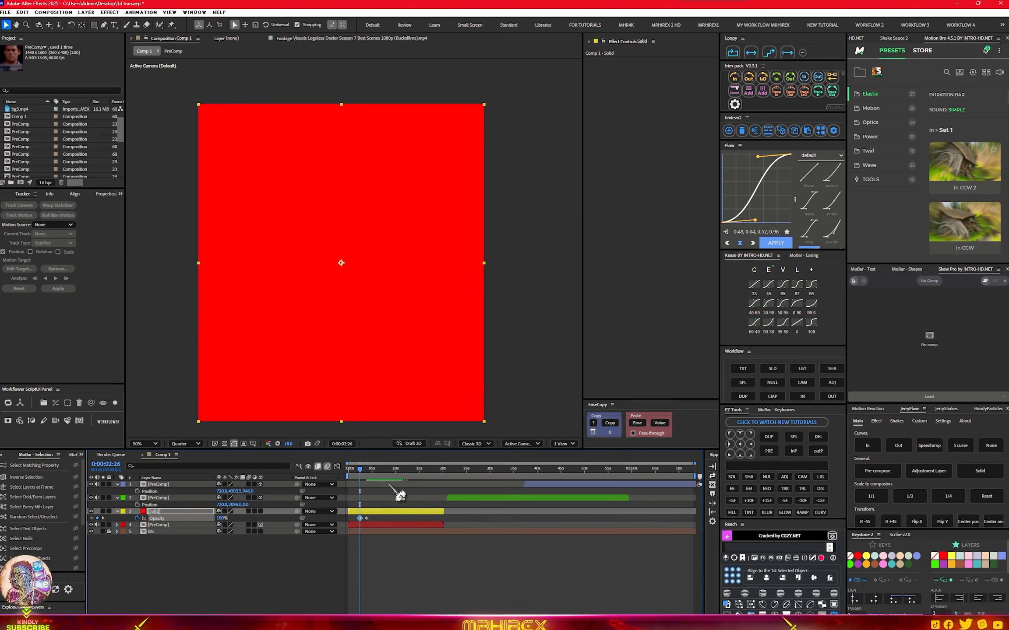
# - Split the red solid at 0:00:01:56 and delete the part before the split
pyautogui.moveTo(378, 484)
pyautogui.mouseDown()
pyautogui.moveTo(387, 479)
pyautogui.moveTo(369, 481)
pyautogui.mouseUp()
pyautogui.press('=')
pyautogui.press('=')
pyautogui.press('=')
pyautogui.press('=')
pyautogui.press('=')
pyautogui.press('-')
pyautogui.press('-')
pyautogui.press('-')
pyautogui.press('-')
pyautogui.press('-')
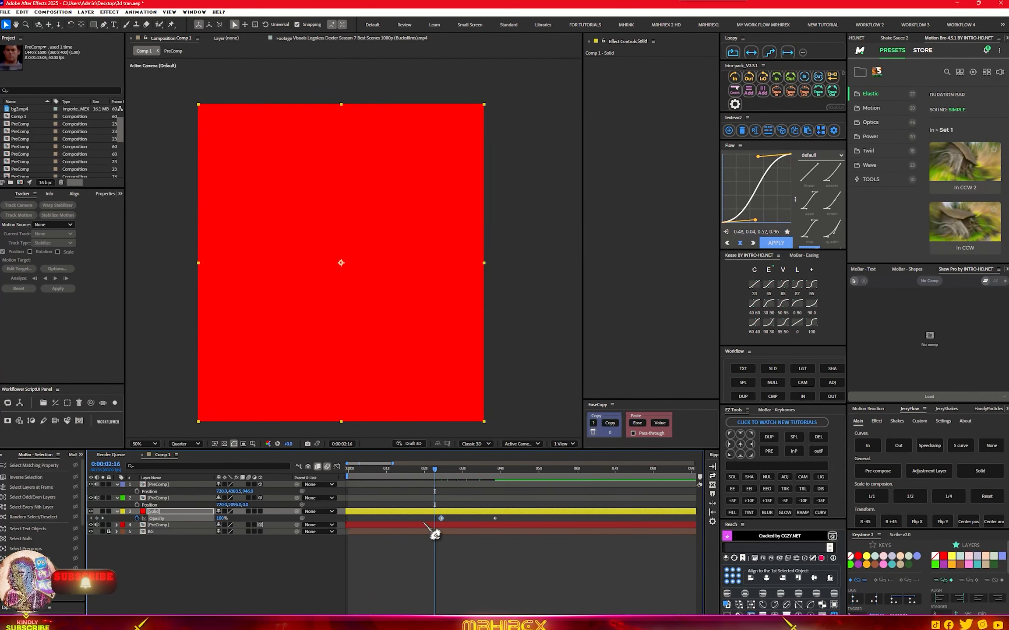
pyautogui.click(422, 469)
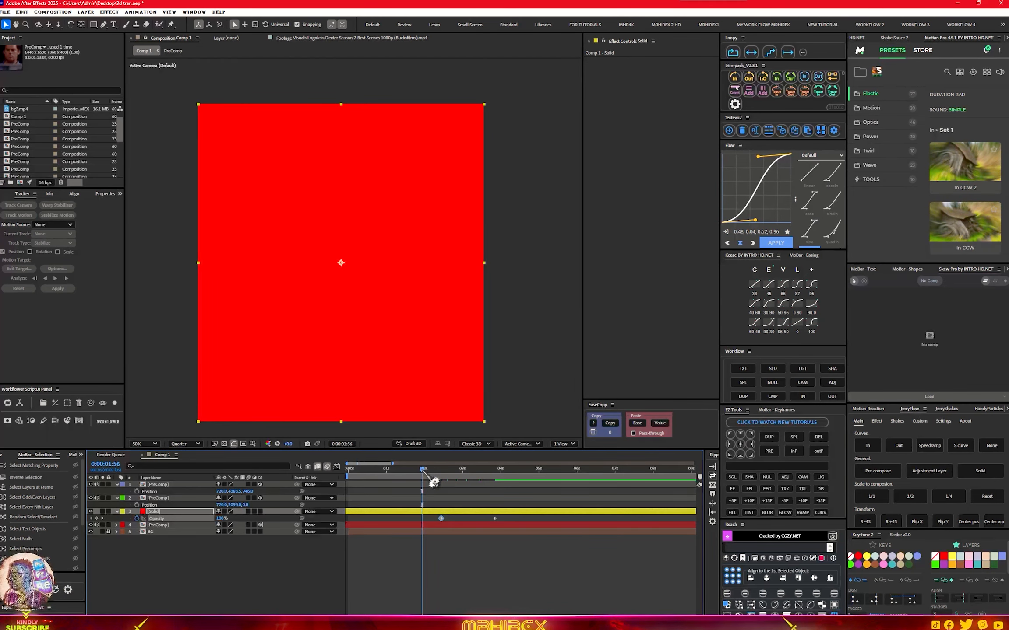
pyautogui.hotkey('ctrl', 'shift', 'd')
pyautogui.click(399, 517)
pyautogui.press('Delete')
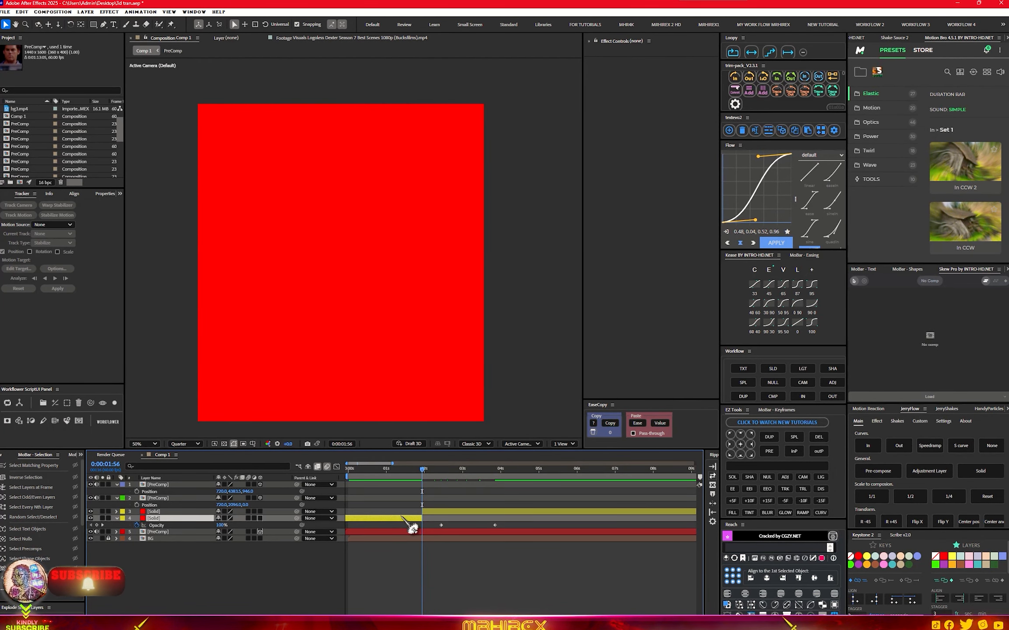
# - Move the trimmed red solid to start at 0:00:03:17, where the shot changes, and preview the flash
pyautogui.press('-')
pyautogui.press('-')
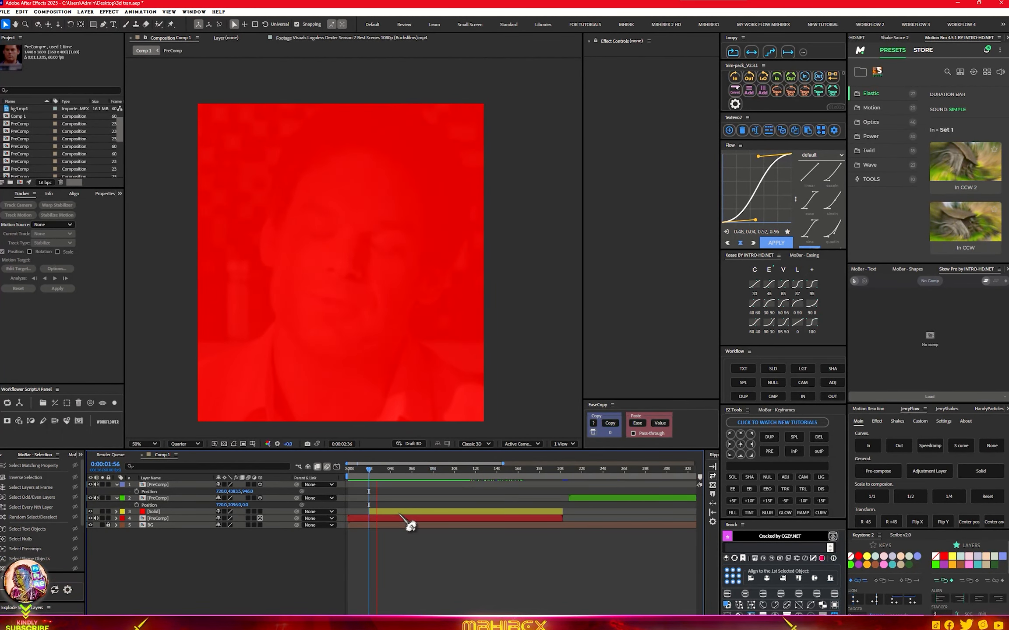
pyautogui.click(388, 469)
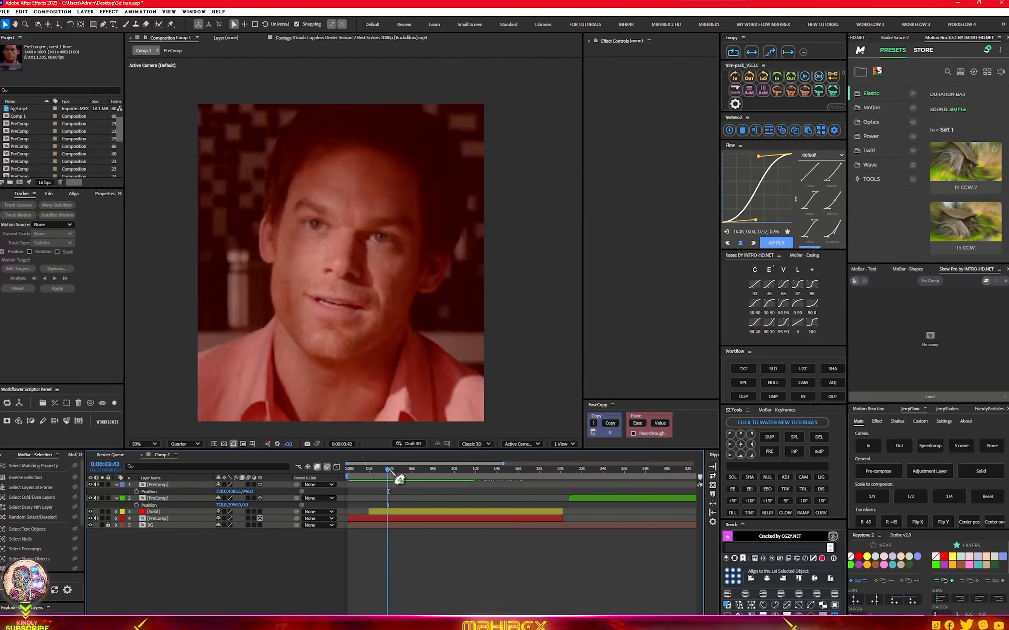
pyautogui.moveTo(387, 468); pyautogui.dragTo(363, 470)
pyautogui.press('space')
pyautogui.press('space')
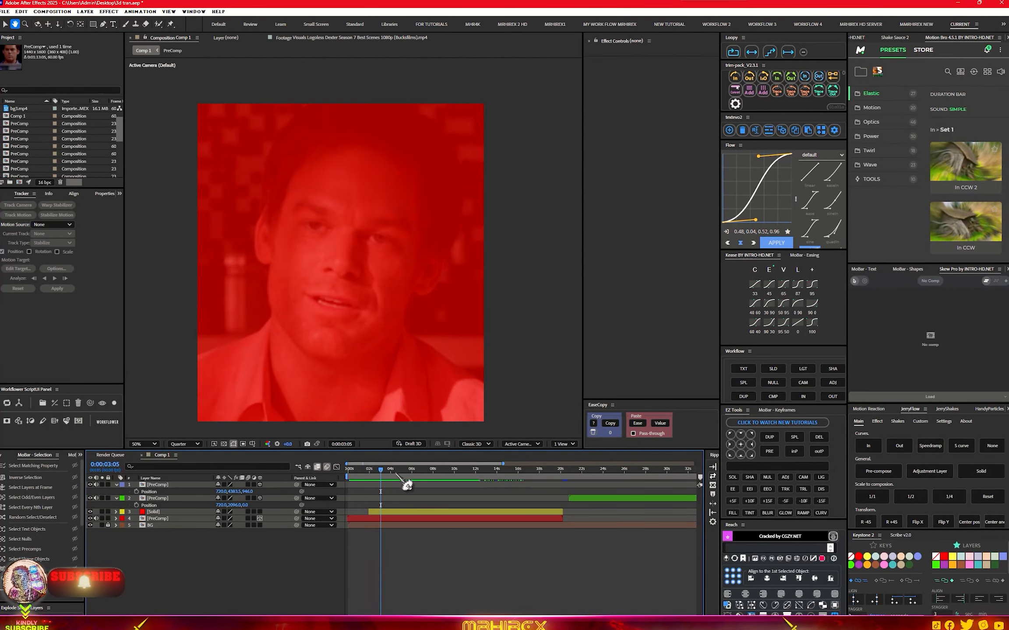
pyautogui.press('space')
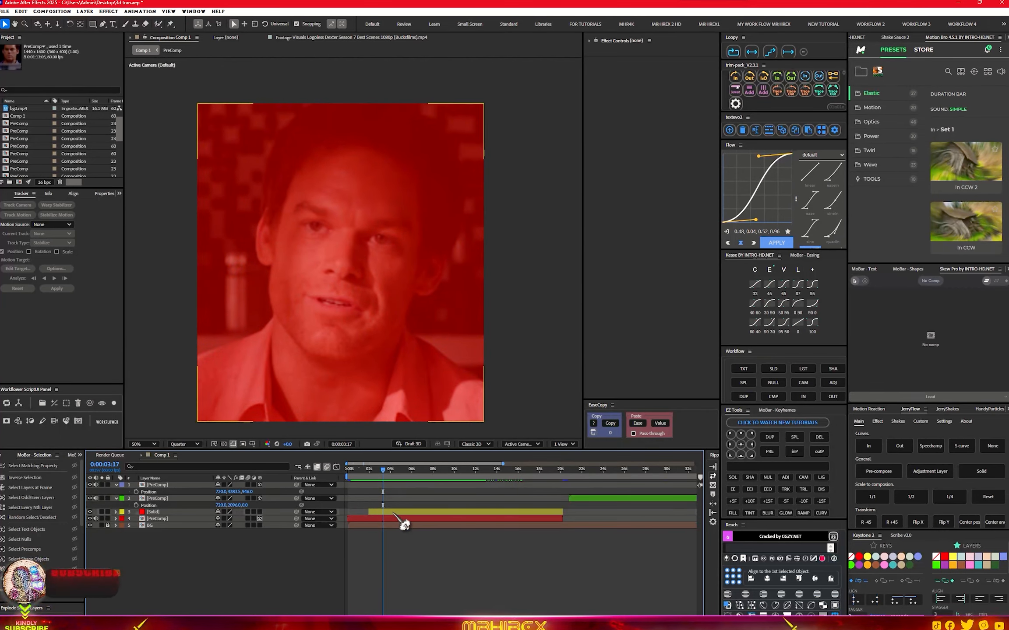
pyautogui.moveTo(393, 512); pyautogui.dragTo(408, 513)
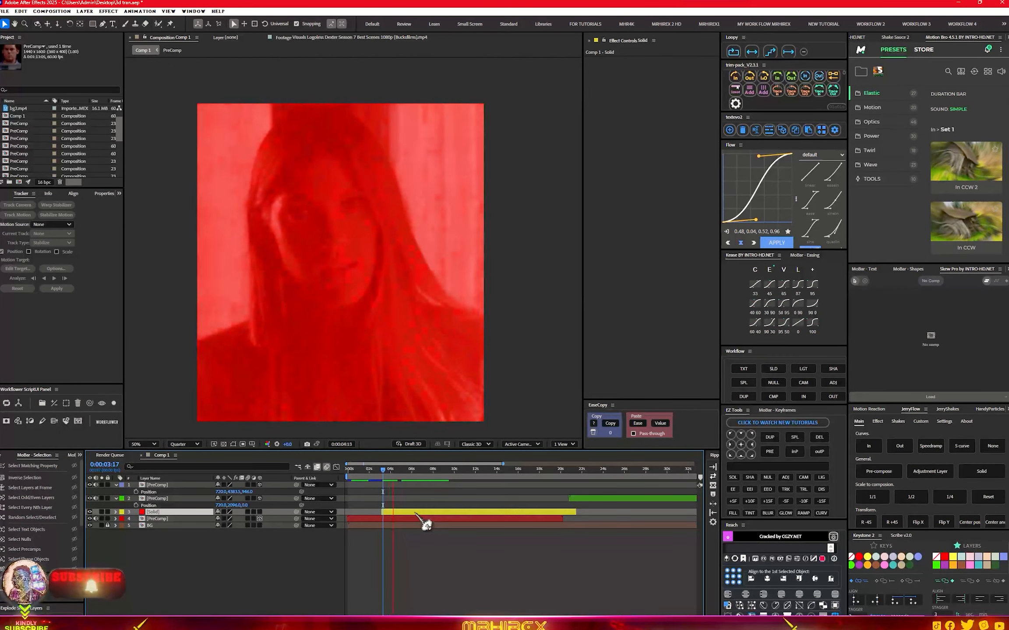
pyautogui.moveTo(410, 470); pyautogui.dragTo(367, 477)
pyautogui.press('space')
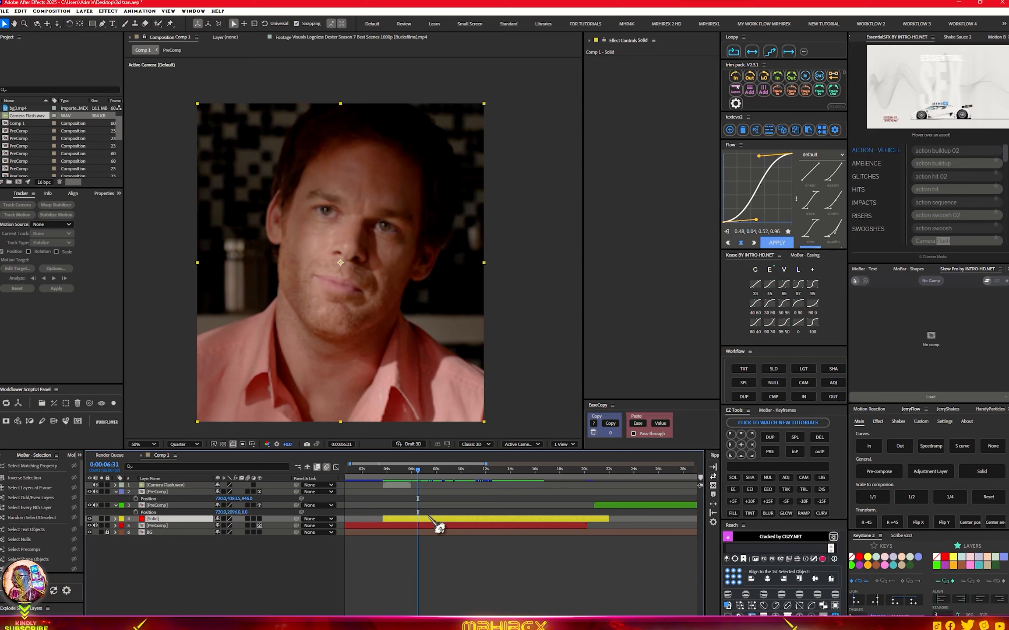
# - Split the red solid at 0:00:06:31, delete the part after it and play the composition from the start
pyautogui.hotkey('ctrl', 'shift', 'd')
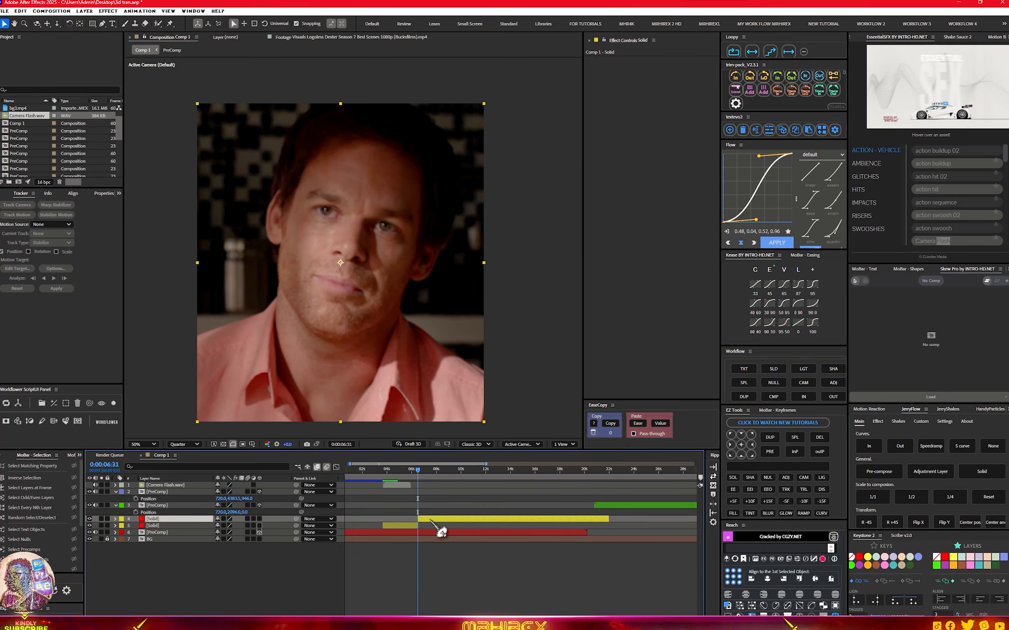
pyautogui.press('Delete')
pyautogui.moveTo(417, 471); pyautogui.dragTo(359, 482)
pyautogui.press('Home')
pyautogui.press('space')
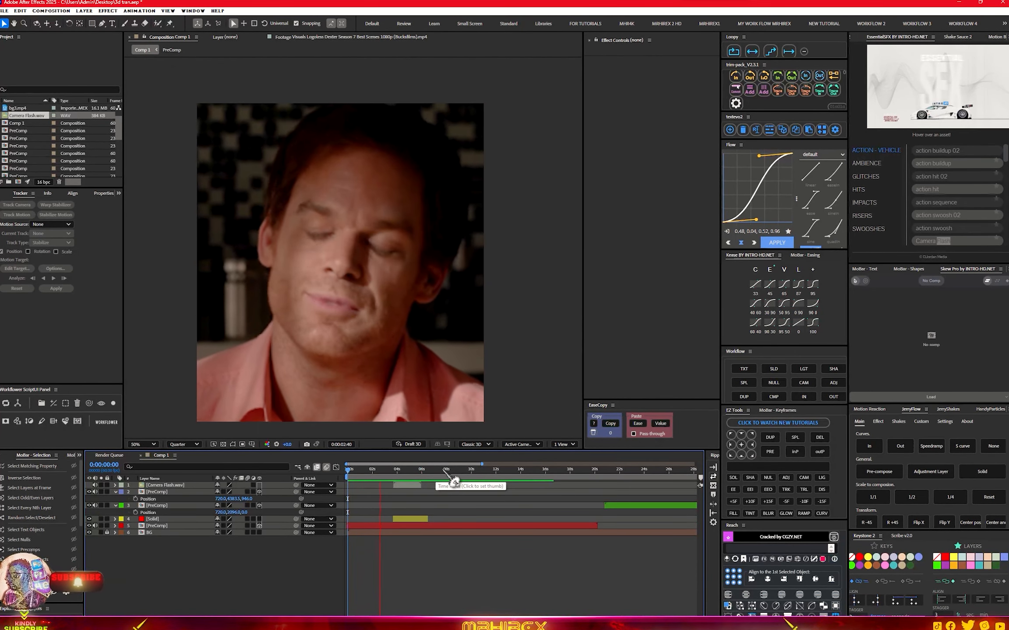
pyautogui.press('space')
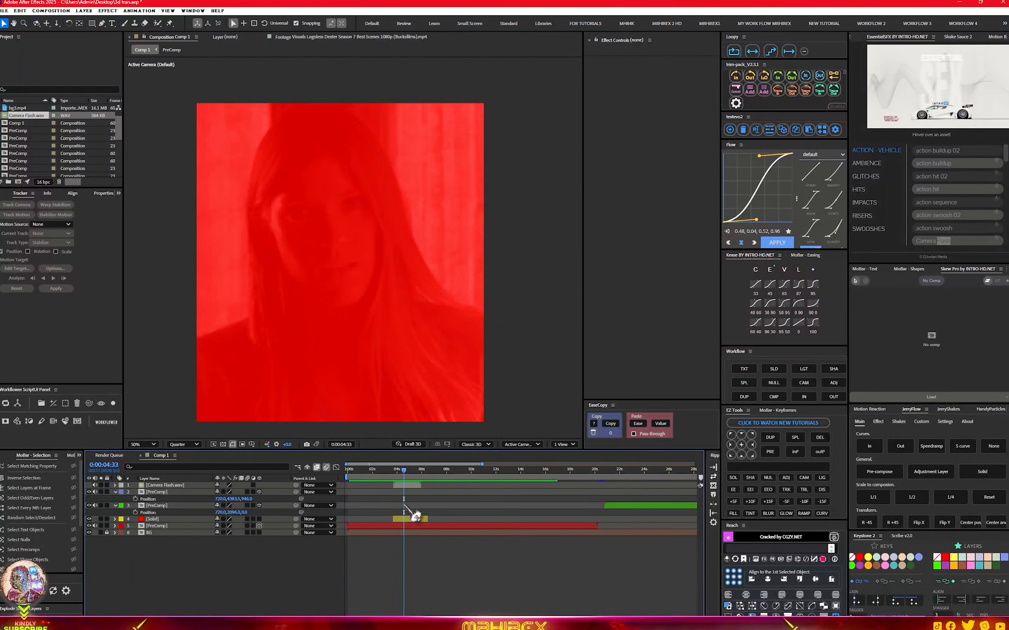
# - Reveal the red solid's opacity keyframes and ease them
pyautogui.click(404, 519)
pyautogui.press('t')
pyautogui.press('=')
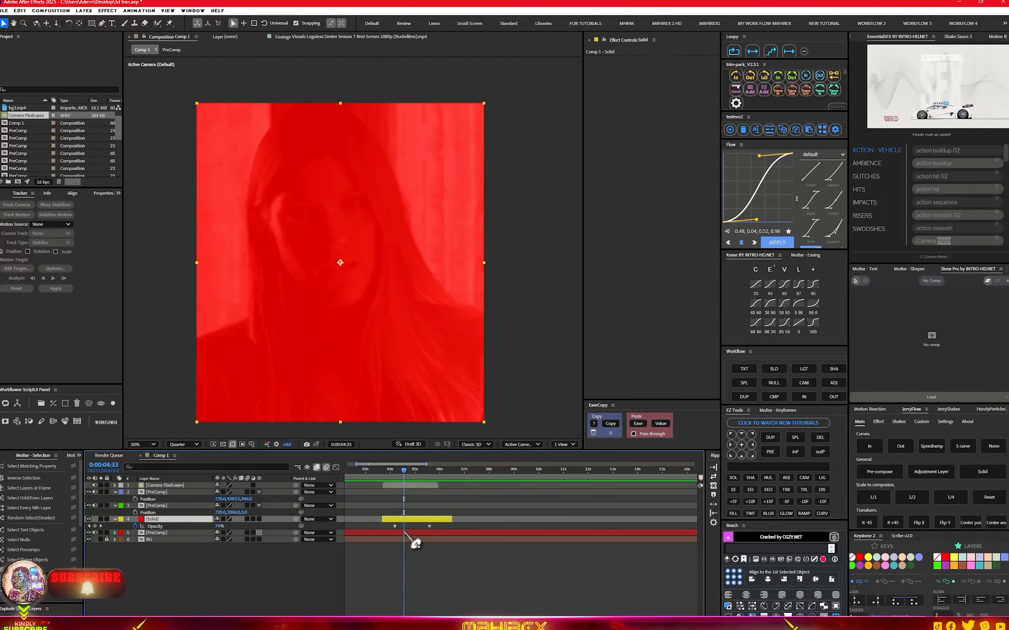
pyautogui.click(431, 528)
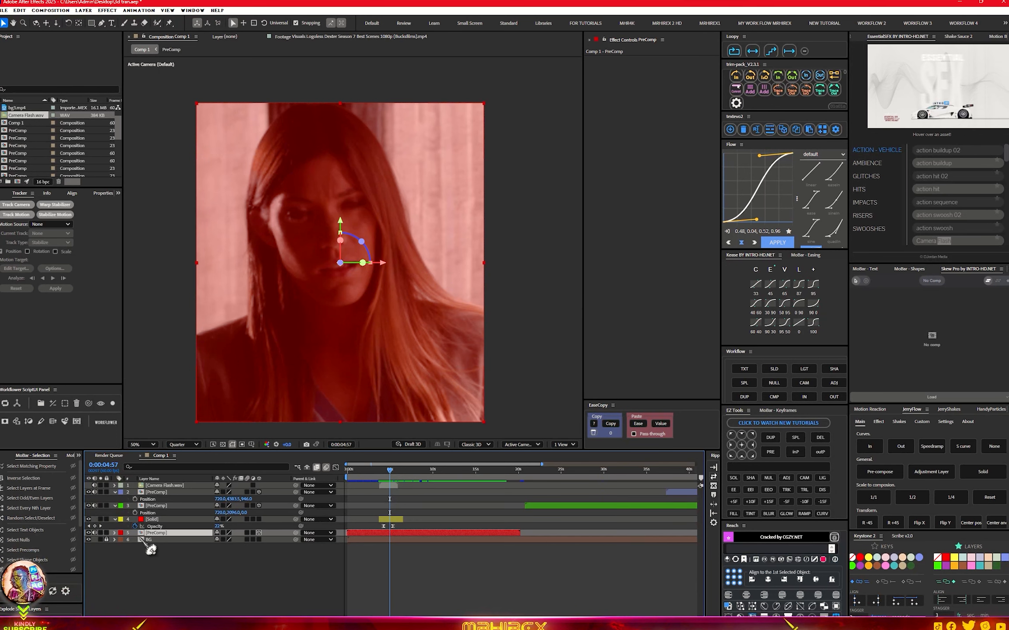
# - Reveal the first clip precomp's Transform properties and keyframe all of them at 0:00:04:57
pyautogui.click(115, 533)
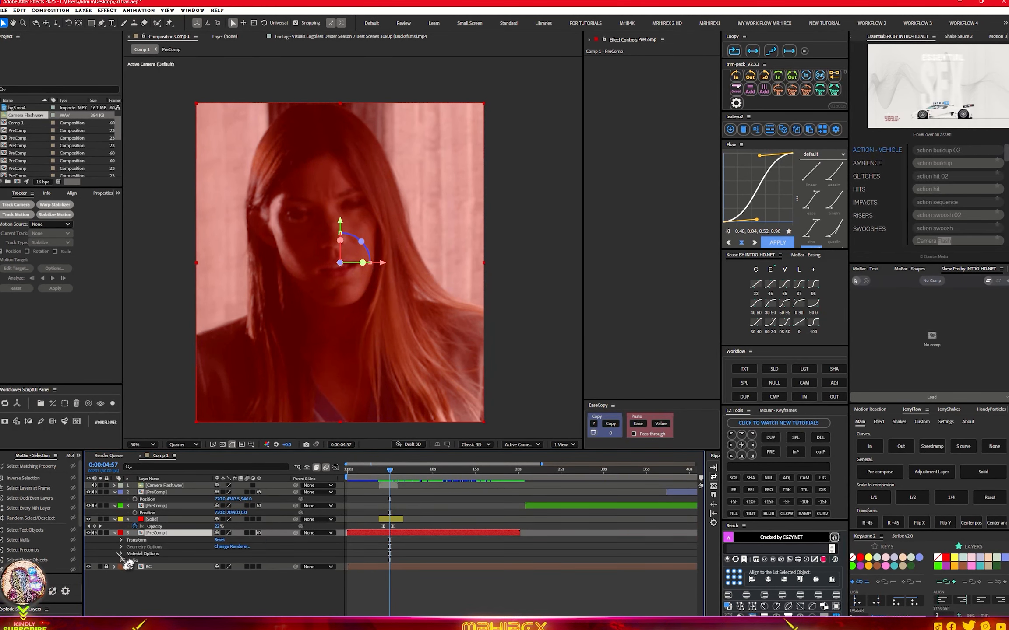
pyautogui.click(122, 540)
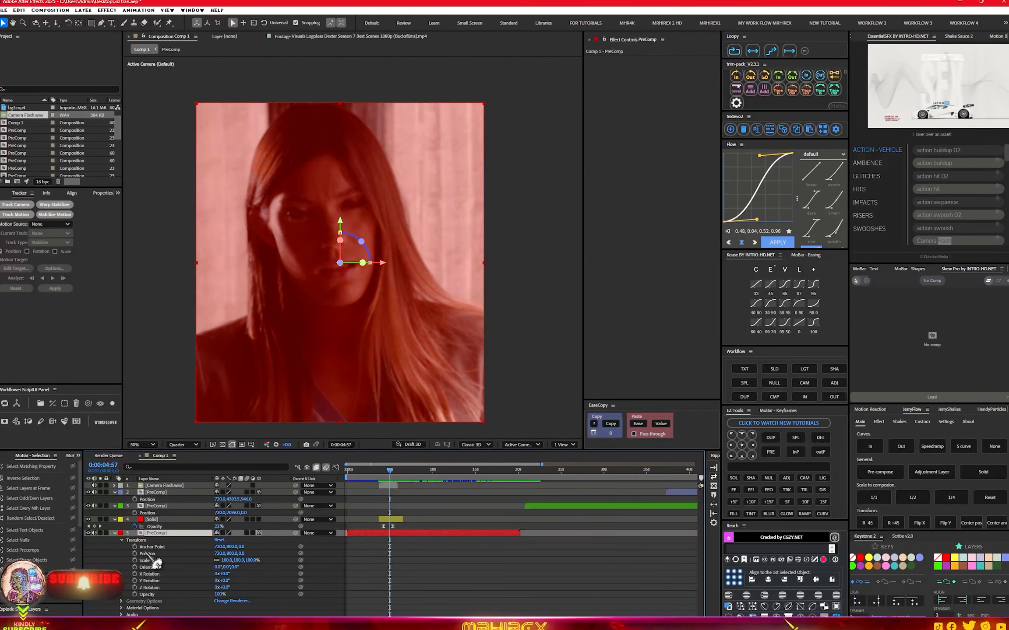
pyautogui.hotkey('alt', 'shift', 's')
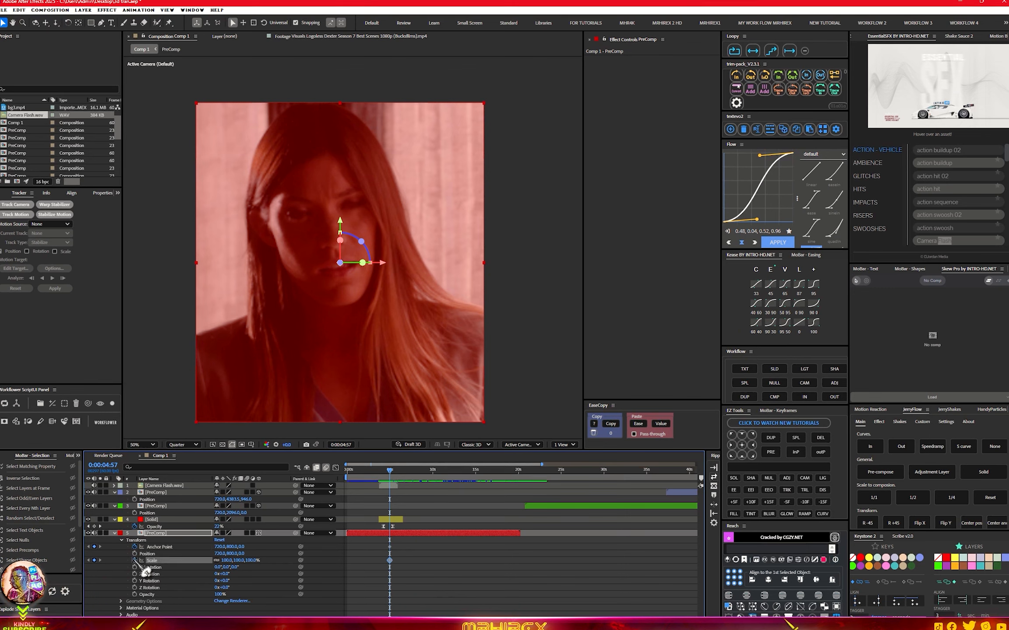
pyautogui.hotkey('alt', 'shift', 'p')
pyautogui.hotkey('alt', 'shift', 'r')
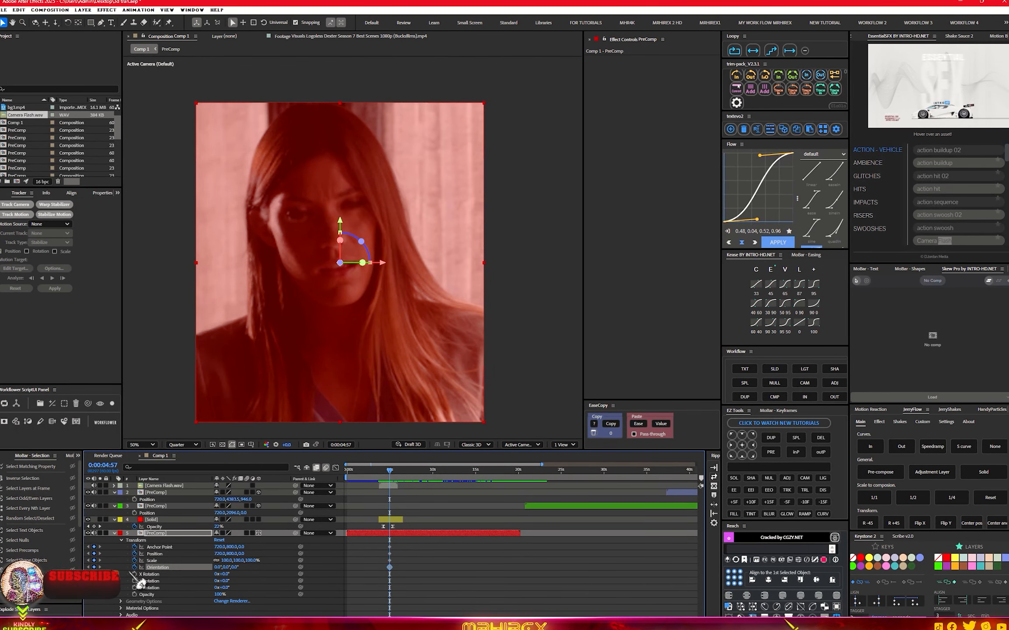
pyautogui.moveTo(134, 574); pyautogui.dragTo(135, 594)
# - Add an earlier keyframe on every Transform property of the first clip precomp at 0:00:04:37
pyautogui.scroll(2, 415, 585)
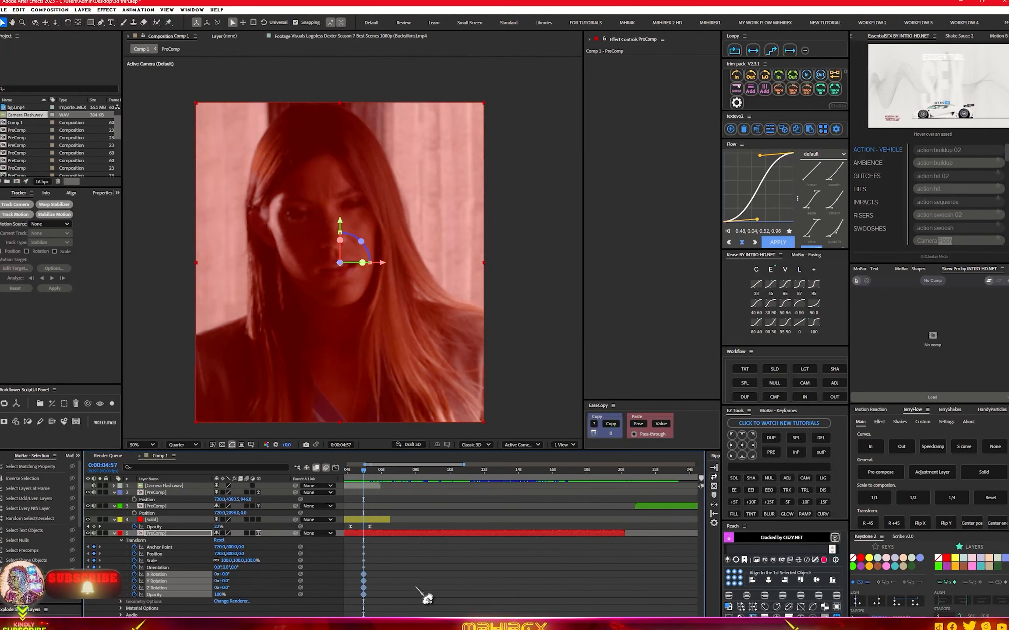
pyautogui.moveTo(401, 586); pyautogui.dragTo(618, 576)
pyautogui.moveTo(521, 480)
pyautogui.mouseDown()
pyautogui.moveTo(492, 481)
pyautogui.moveTo(505, 481)
pyautogui.mouseUp()
pyautogui.moveTo(523, 544); pyautogui.dragTo(529, 594)
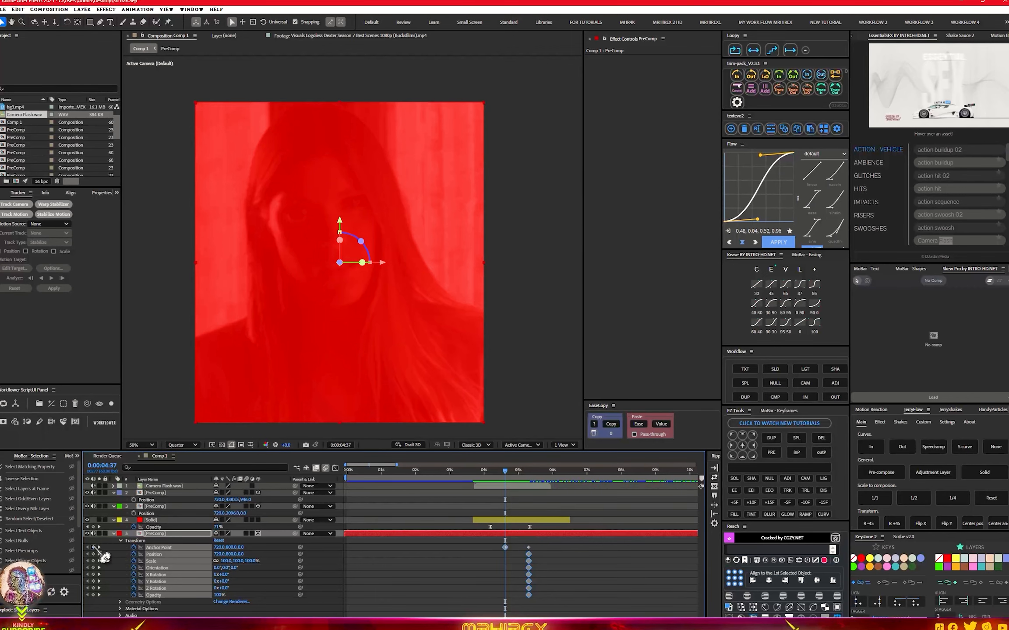
# - Preview the flash from about 0:00:03:23 and retime the clip's two keyframe sets to about 0:00:04:17 and 0:00:04:52
pyautogui.moveTo(505, 471); pyautogui.dragTo(463, 474)
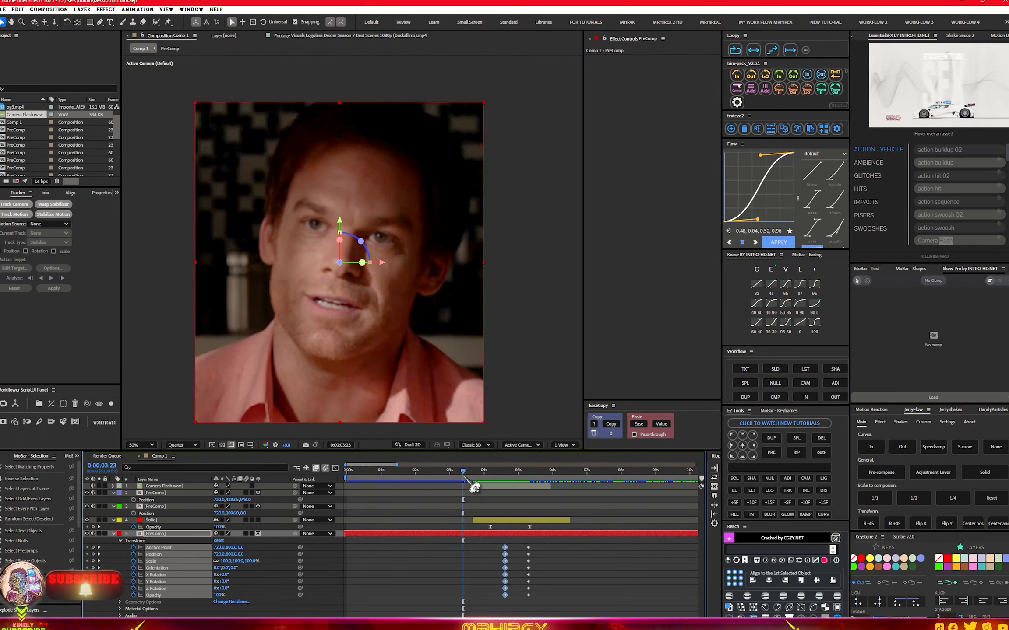
pyautogui.press('space')
pyautogui.press('space')
pyautogui.press('v')
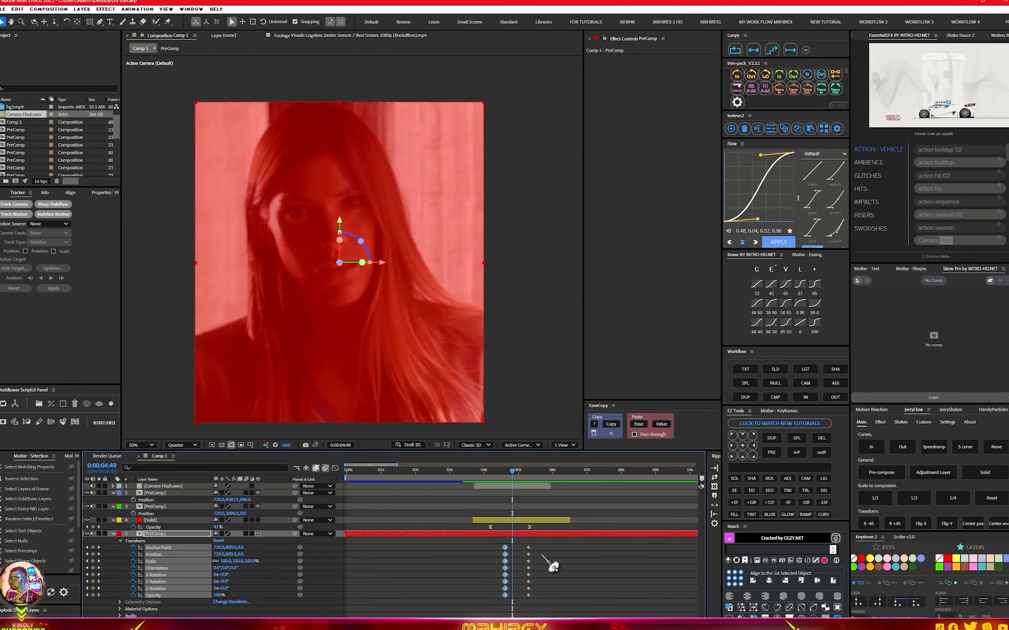
pyautogui.moveTo(556, 544); pyautogui.dragTo(522, 596)
pyautogui.moveTo(512, 540); pyautogui.dragTo(522, 610)
pyautogui.press('k')
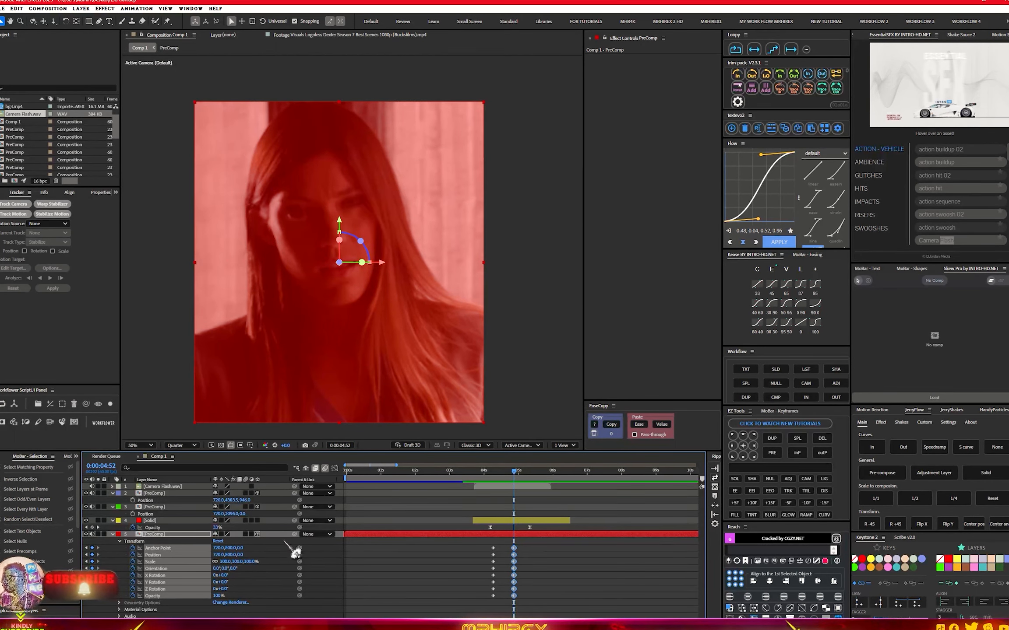
# - Push the clip back by setting its anchor point Z to -527 at 0:00:04:52, and paste the red stroke onto it
pyautogui.click(281, 579)
pyautogui.moveTo(243, 548); pyautogui.dragTo(184, 553)
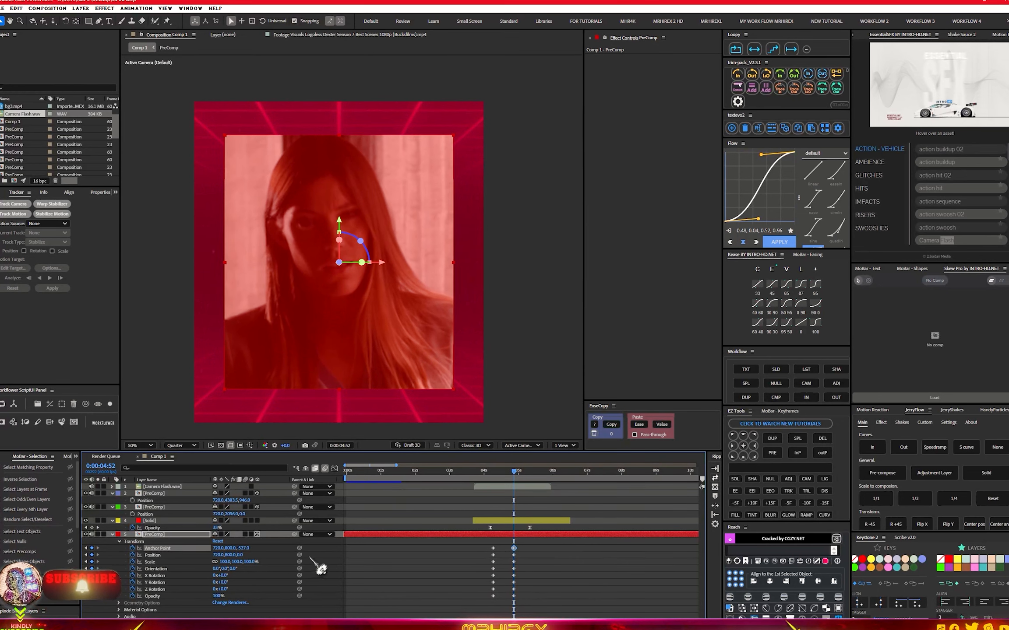
pyautogui.click(407, 572)
pyautogui.click(524, 549)
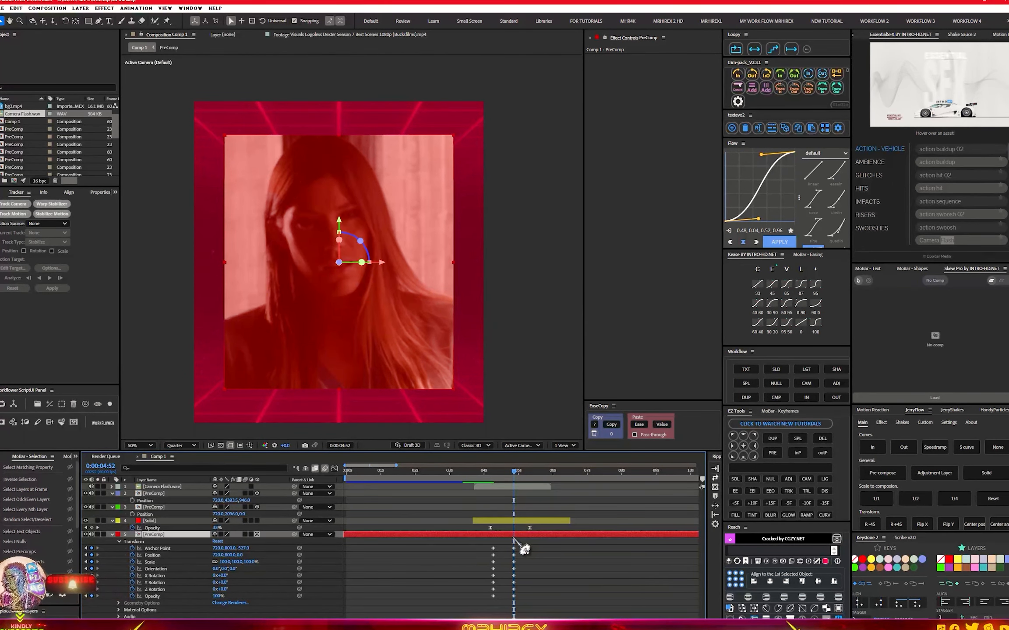
pyautogui.hotkey('ctrl', 'v')
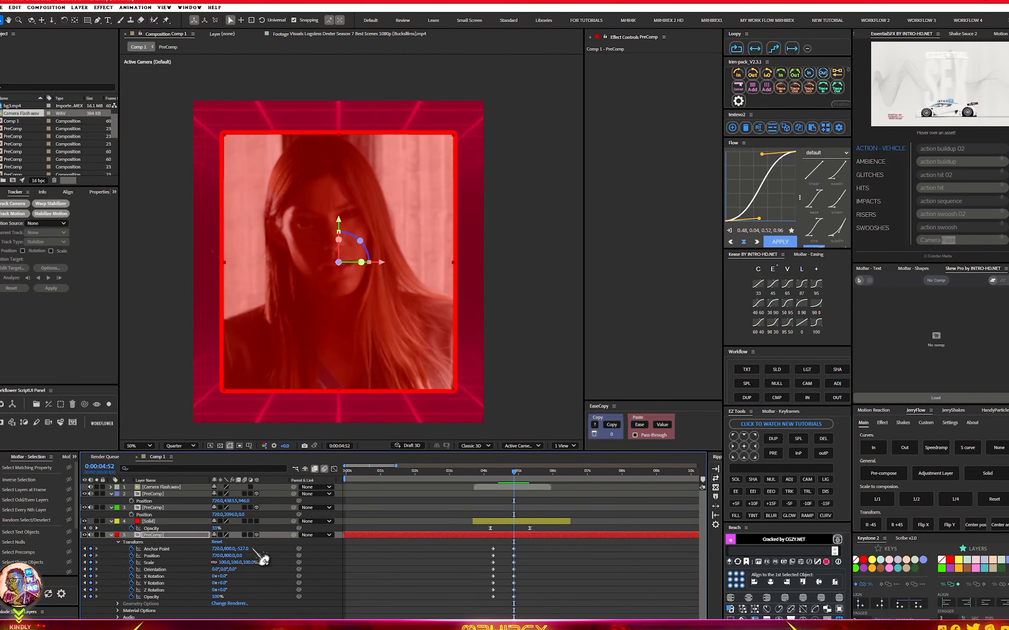
# - Set the clip's anchor point to 720, 1295, -943, position Z 616, orientation 338°, 0°, 15°, Z rotation -23° and scale 64% at 0:00:04:52
pyautogui.moveTo(242, 556); pyautogui.dragTo(465, 529)
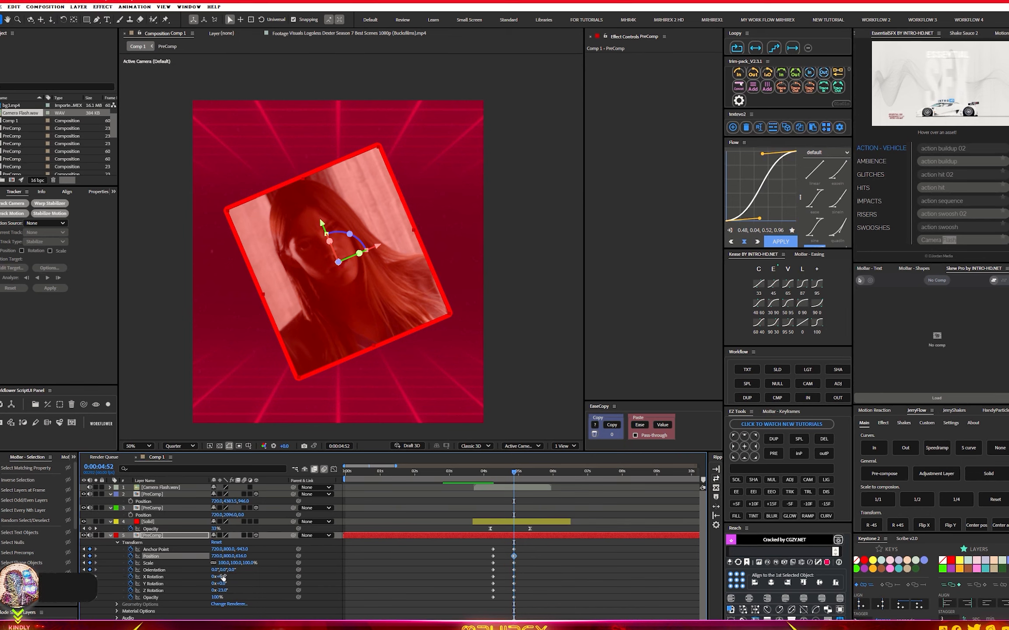
pyautogui.moveTo(231, 570); pyautogui.dragTo(207, 572)
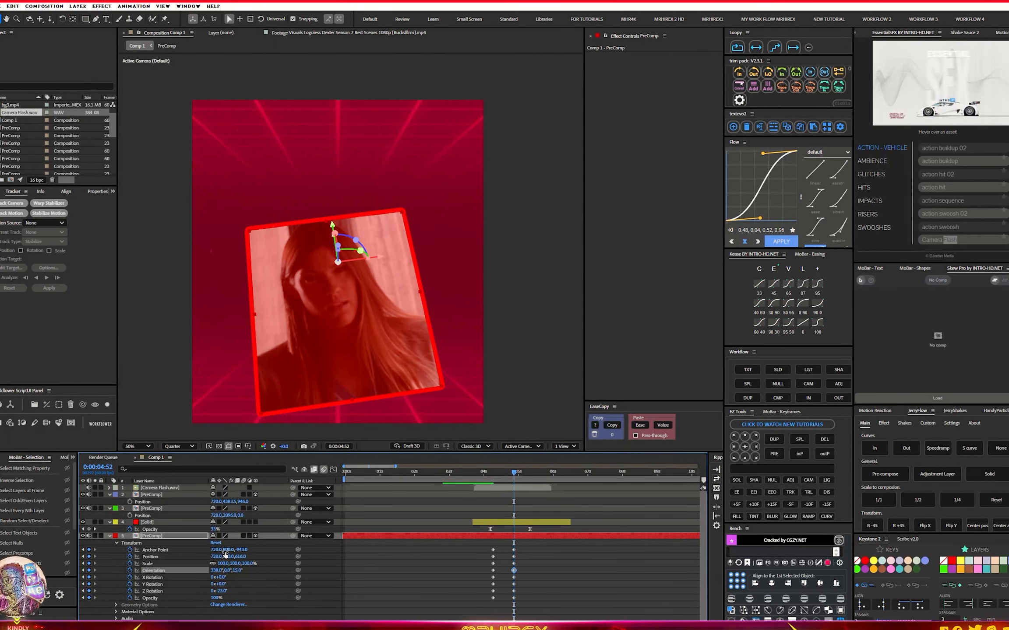
pyautogui.moveTo(224, 551); pyautogui.dragTo(232, 531)
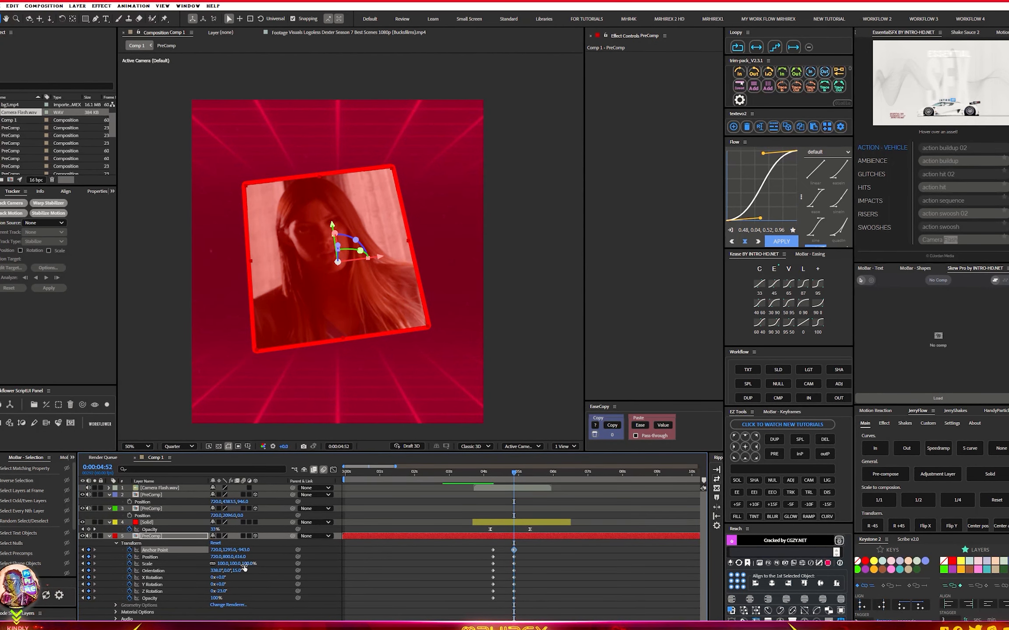
pyautogui.moveTo(236, 564); pyautogui.dragTo(219, 564)
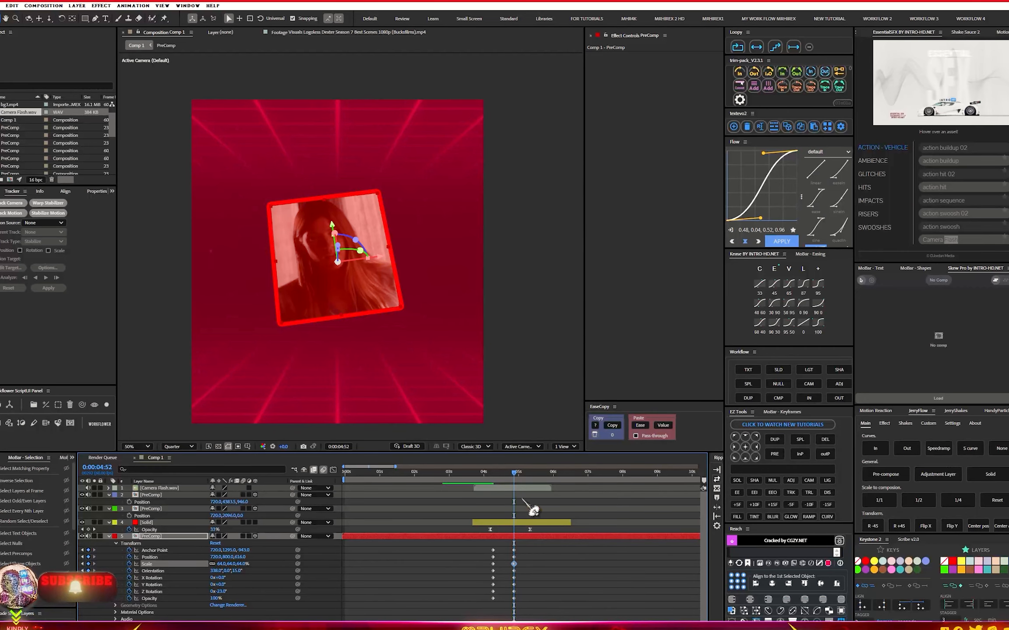
# - Preview the clip's tilt-and-shrink move and shift its second keyframe set later to about 0:00:05:10
pyautogui.moveTo(519, 484); pyautogui.dragTo(458, 532)
pyautogui.press('space')
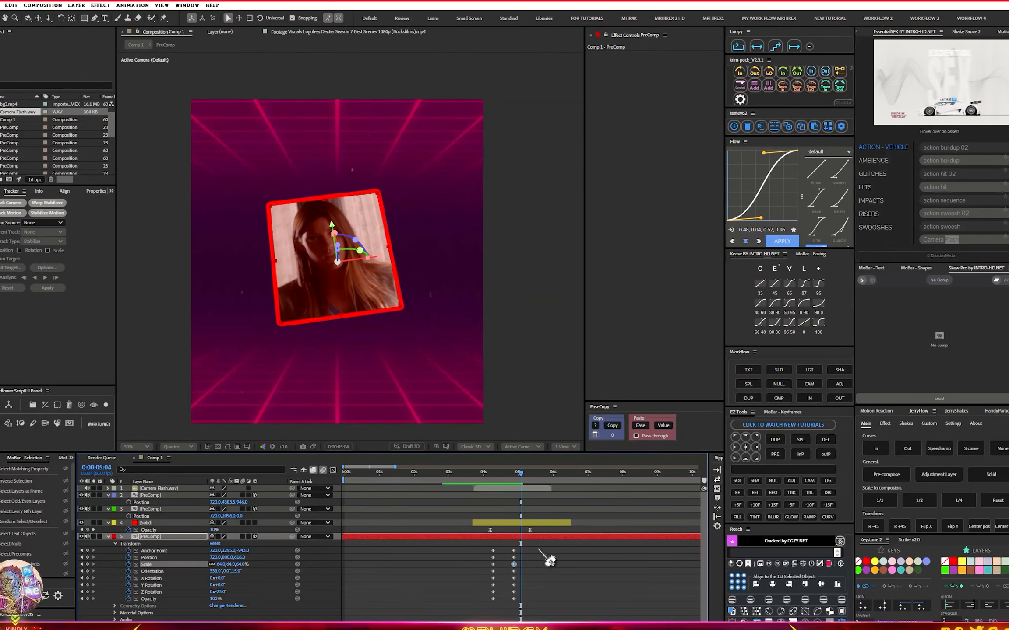
pyautogui.click(516, 613)
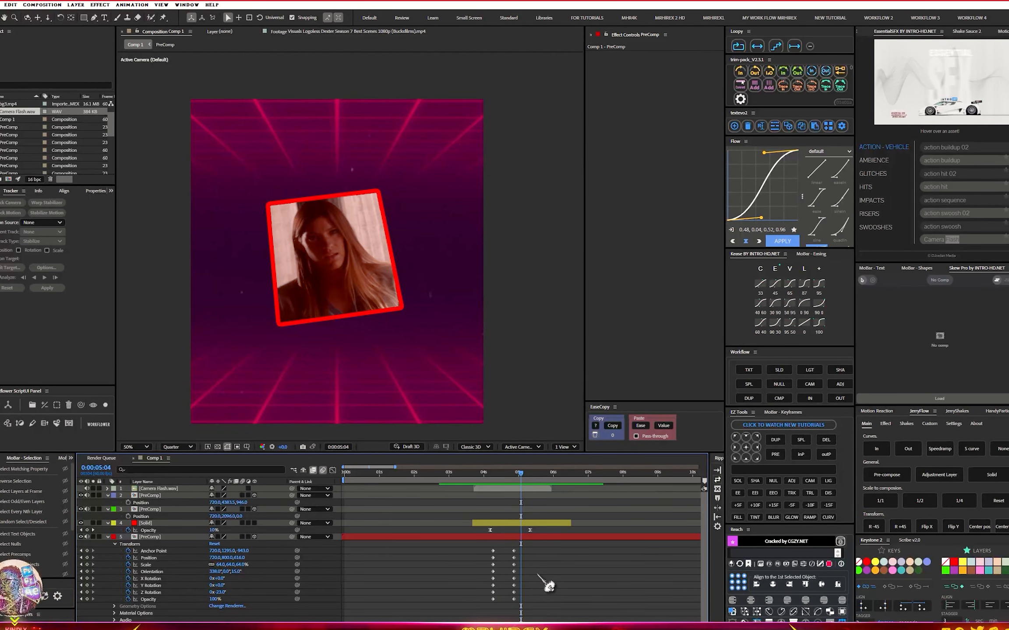
pyautogui.click(494, 475)
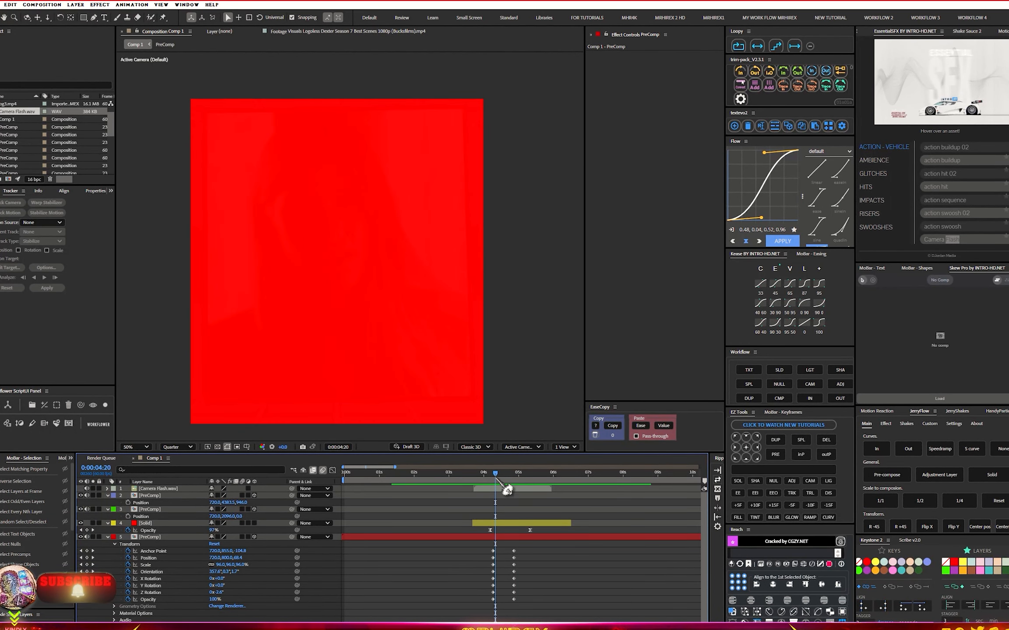
pyautogui.moveTo(535, 547); pyautogui.dragTo(525, 600)
pyautogui.press('pageup')
pyautogui.press('pageup')
pyautogui.press('pageup')
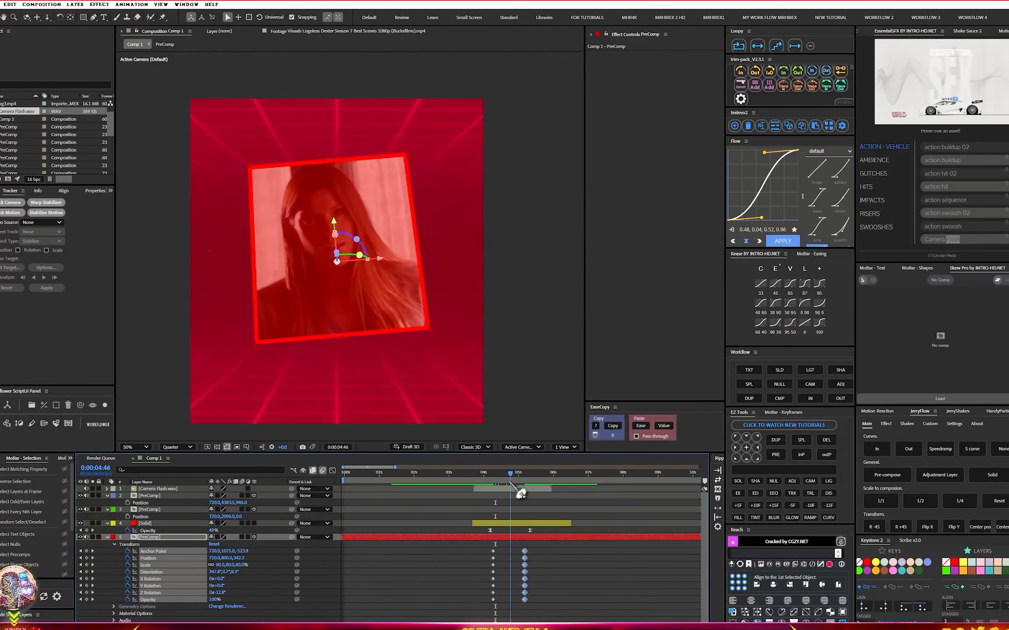
# - Shift the clip's keyframe sets later, running the move from about 0:00:04:47 to 0:00:06:46, and preview it
pyautogui.moveTo(538, 549); pyautogui.dragTo(543, 600)
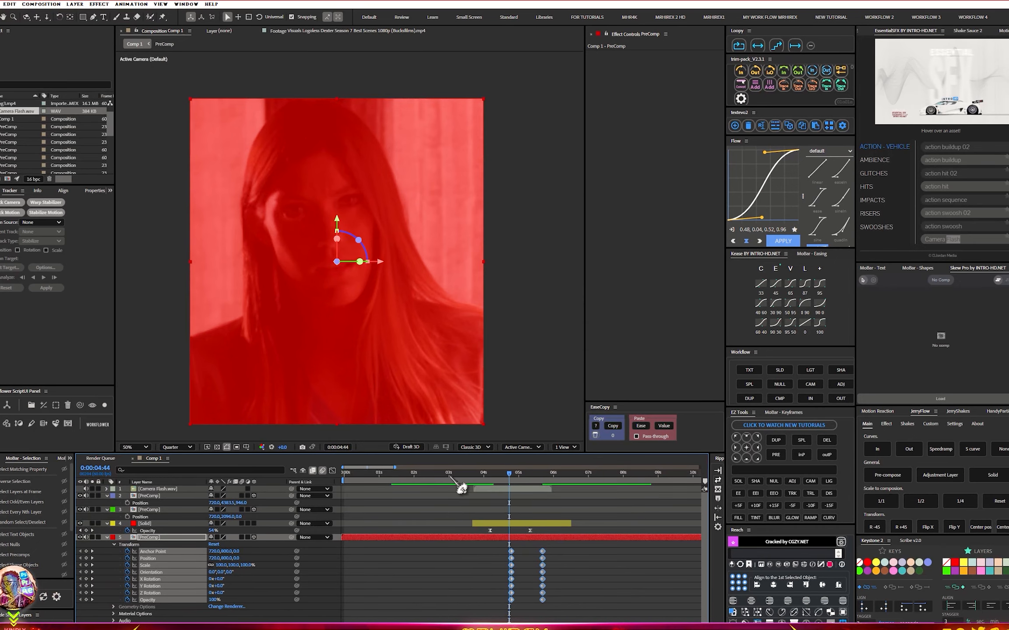
pyautogui.press('space')
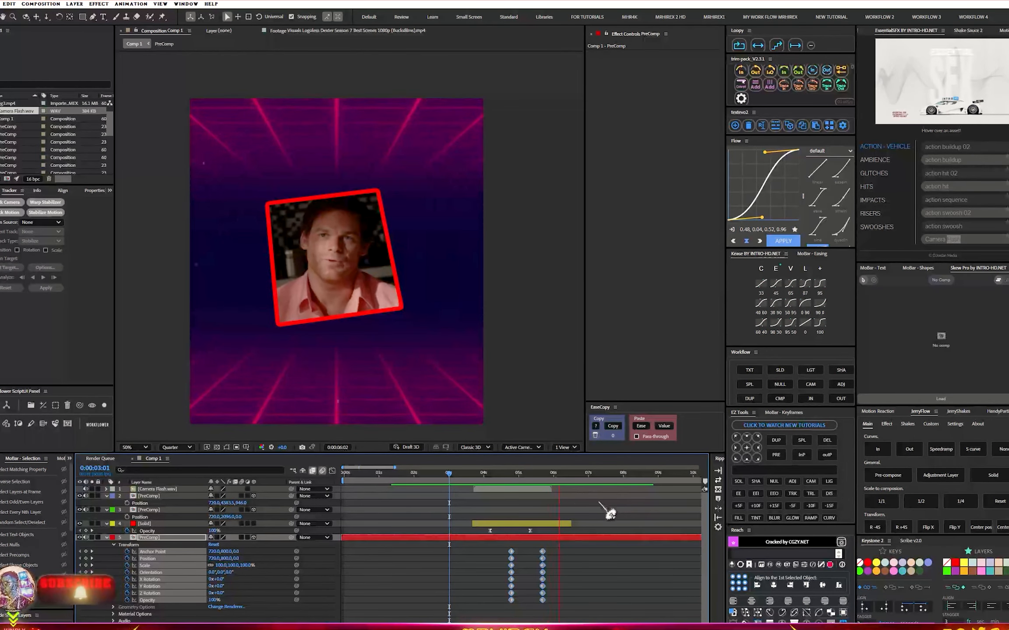
pyautogui.press('space')
pyautogui.moveTo(480, 516); pyautogui.dragTo(548, 522)
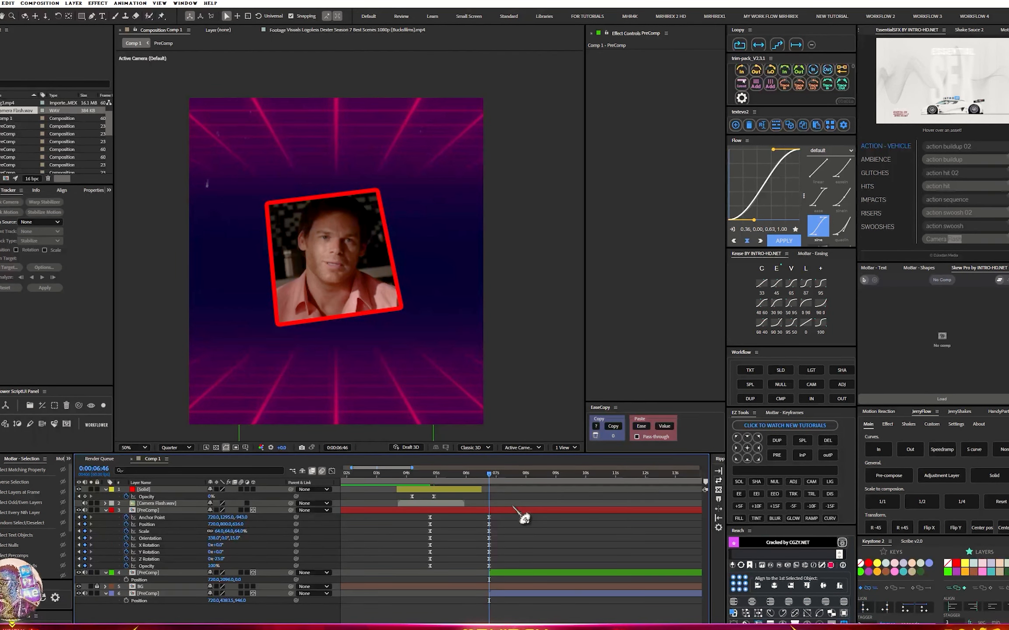
# - Add a null object above the first clip precomp and make it a 3D layer
pyautogui.click(514, 509)
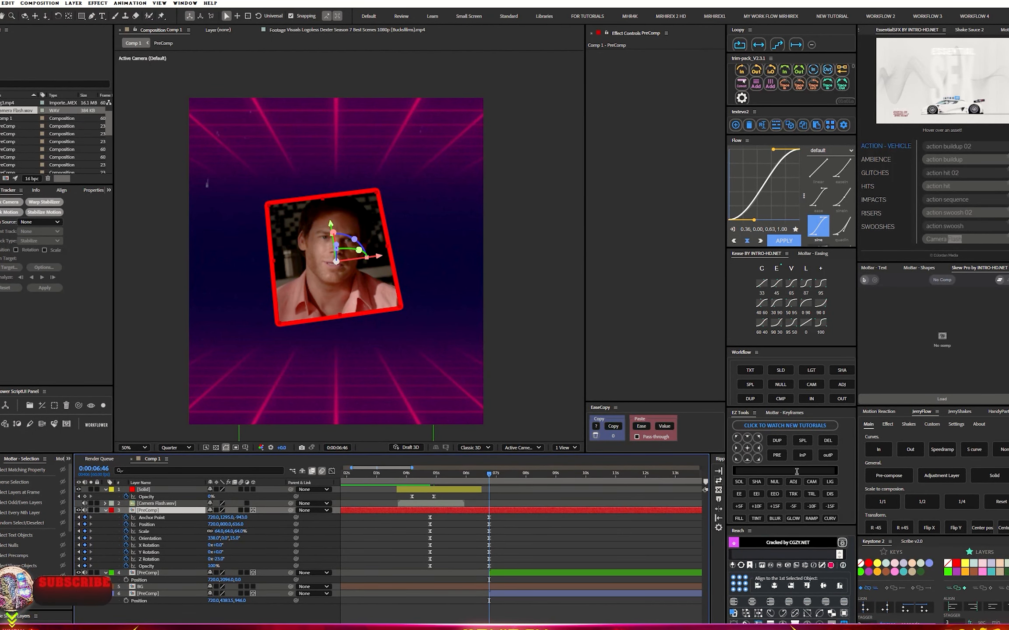
pyautogui.click(781, 384)
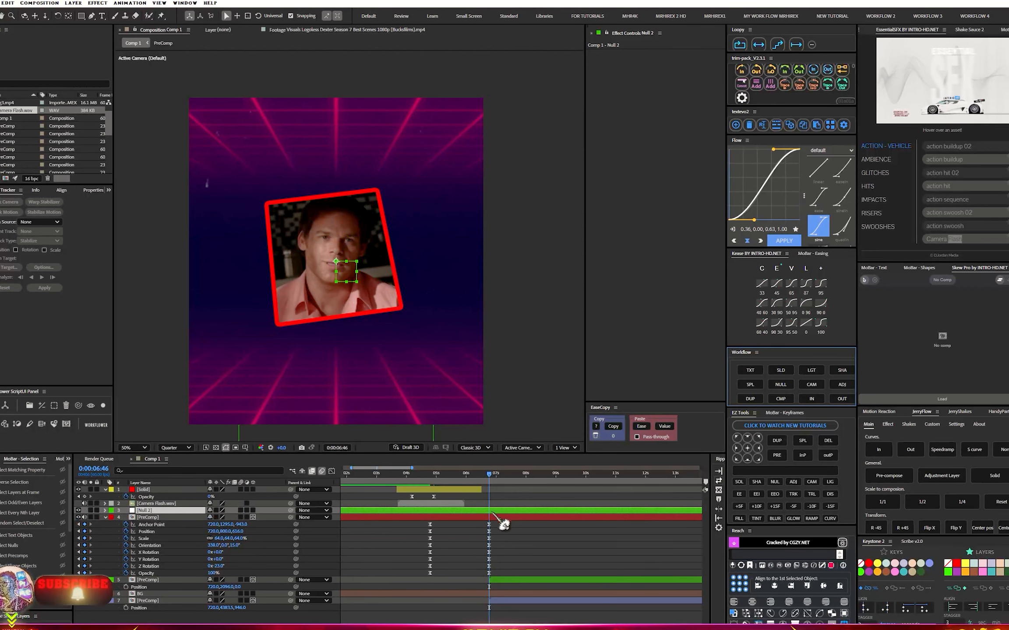
pyautogui.click(253, 511)
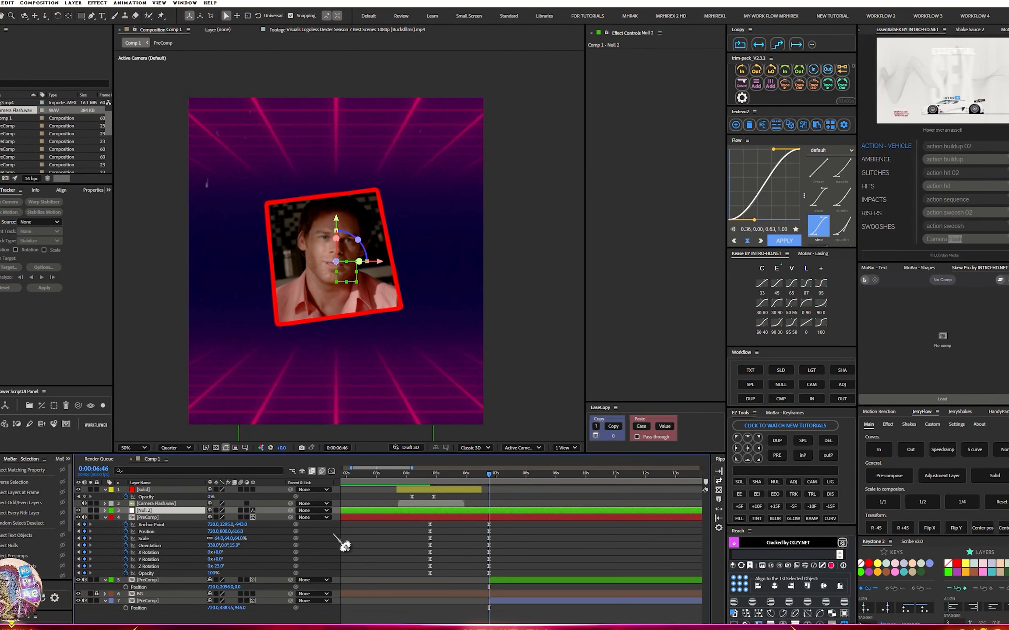
# - Parent all three clip precomps to the new null
pyautogui.click(170, 609)
pyautogui.click(151, 601)
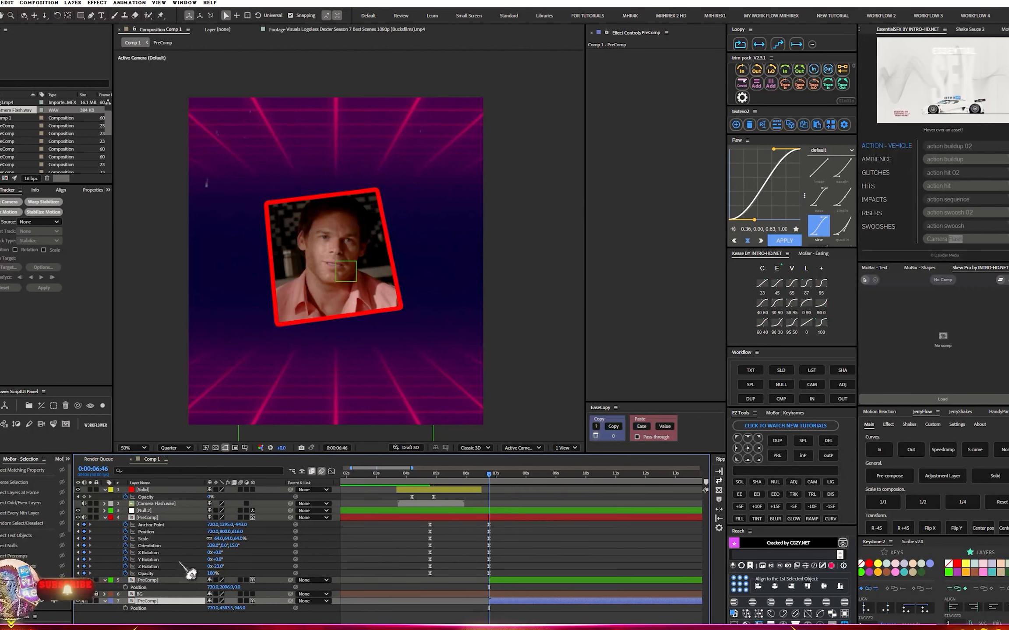
pyautogui.keyDown('ctrl'); pyautogui.click(159, 581); pyautogui.keyUp('ctrl')
pyautogui.keyDown('ctrl'); pyautogui.click(151, 518); pyautogui.keyUp('ctrl')
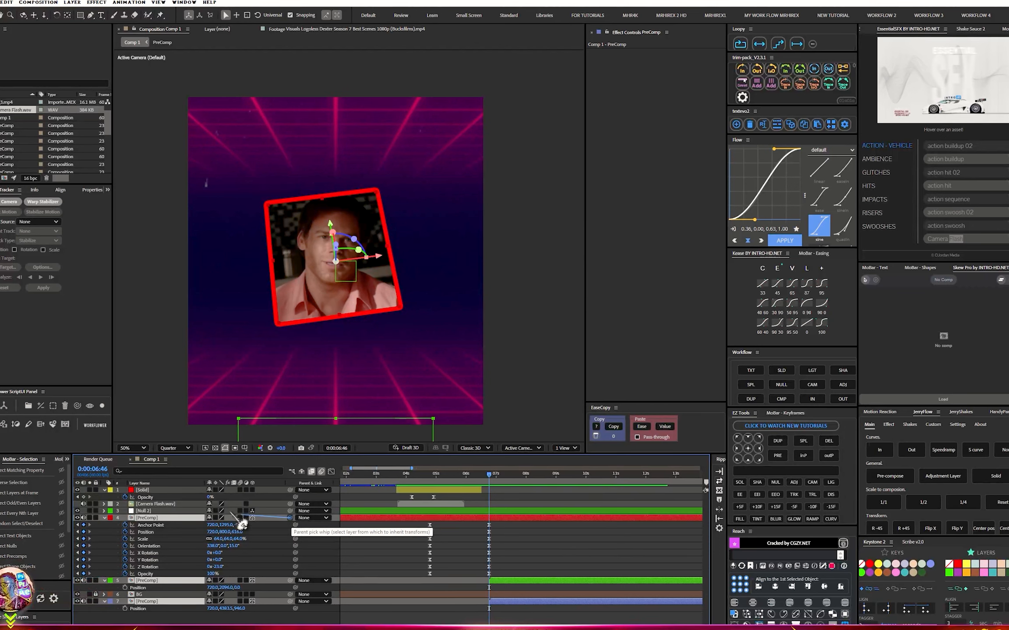
pyautogui.moveTo(242, 525); pyautogui.dragTo(169, 511)
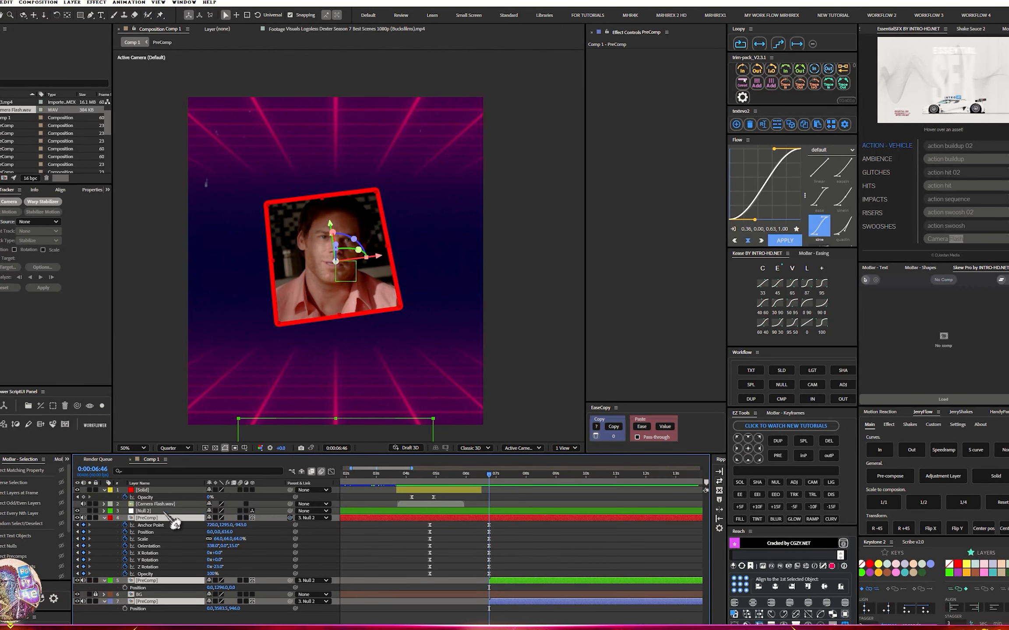
# - Reveal the null's Transform properties and keyframe all of them at 0:00:06:46
pyautogui.click(490, 512)
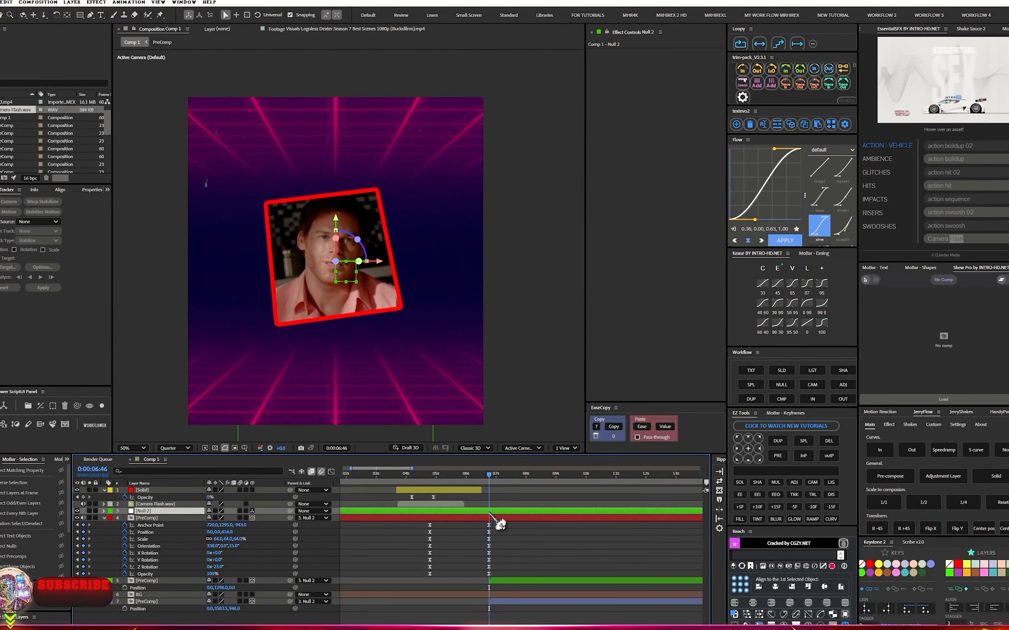
pyautogui.click(105, 511)
pyautogui.click(111, 519)
pyautogui.moveTo(125, 526); pyautogui.dragTo(124, 580)
pyautogui.hscroll(5, 453, 568)
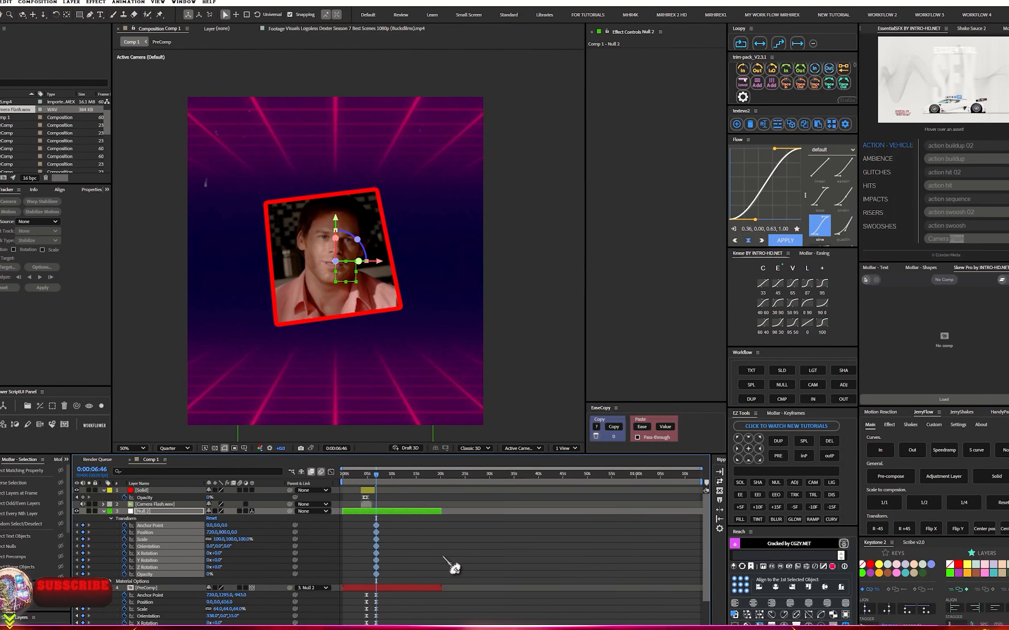
# - Select all of the null's keyframes and move them earlier to about 0:00:06:21
pyautogui.hscroll(-6, 426, 555)
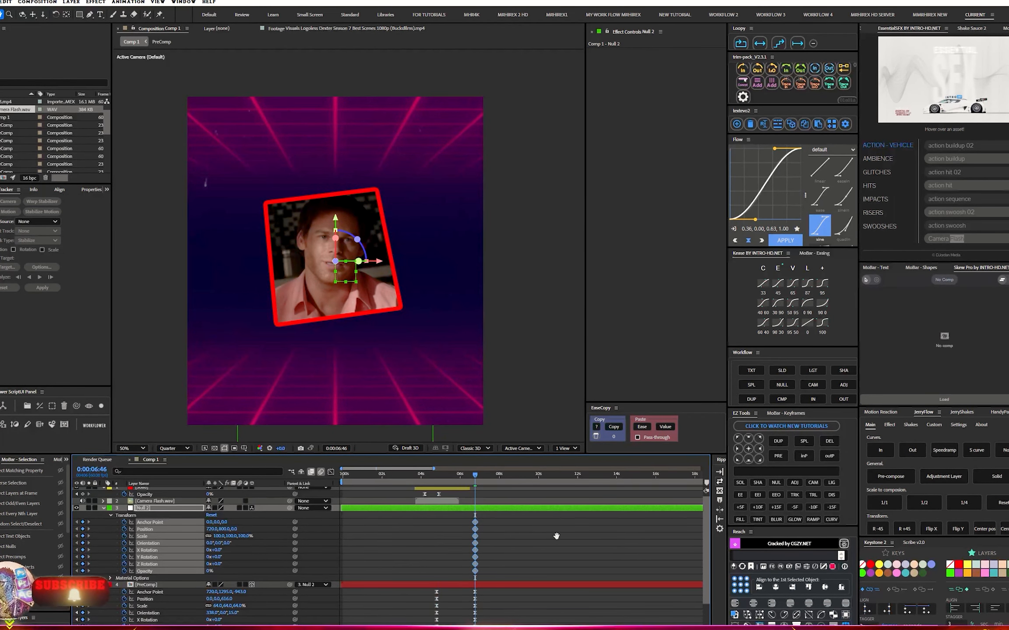
pyautogui.moveTo(496, 521); pyautogui.dragTo(482, 581)
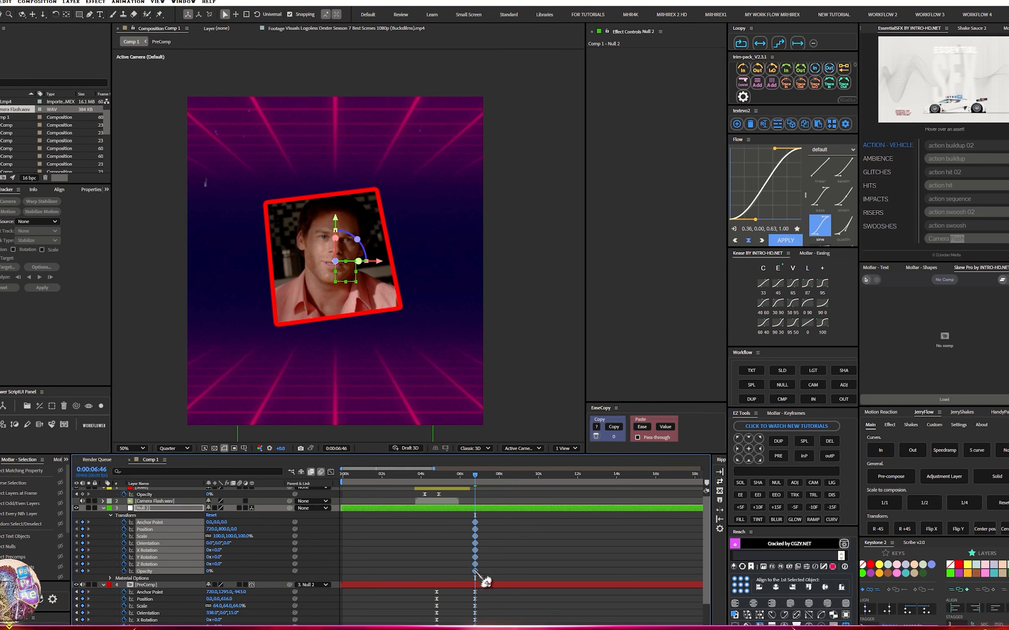
pyautogui.click(469, 571)
pyautogui.moveTo(493, 517); pyautogui.dragTo(467, 573)
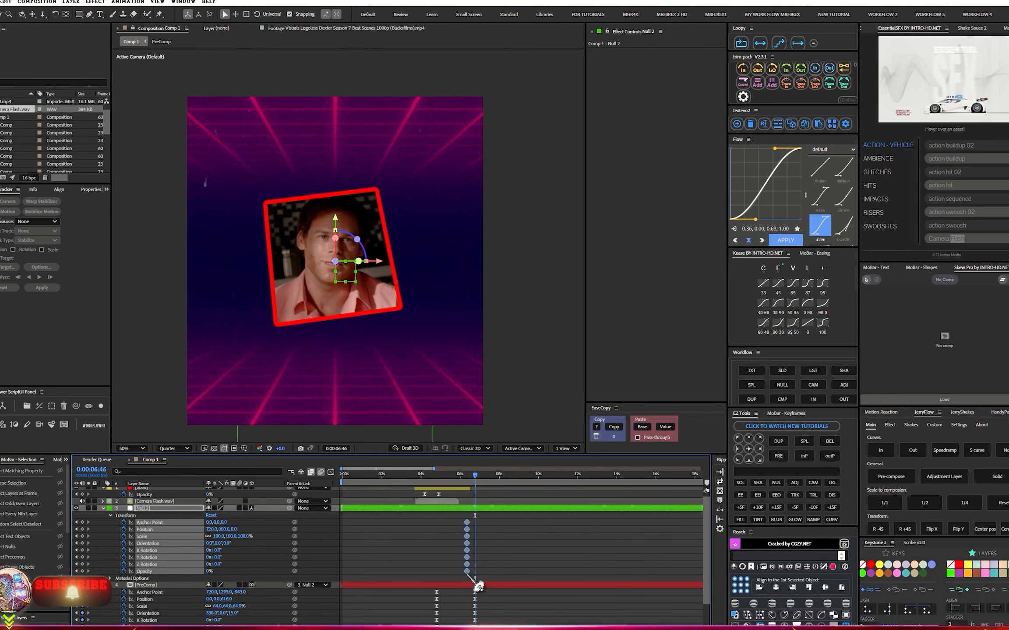
# - Move the first clip precomp's final Transform keyframes later to about 0:00:07:37
pyautogui.moveTo(477, 478); pyautogui.dragTo(496, 479)
pyautogui.scroll(-3, 467, 587)
pyautogui.moveTo(497, 547); pyautogui.dragTo(490, 595)
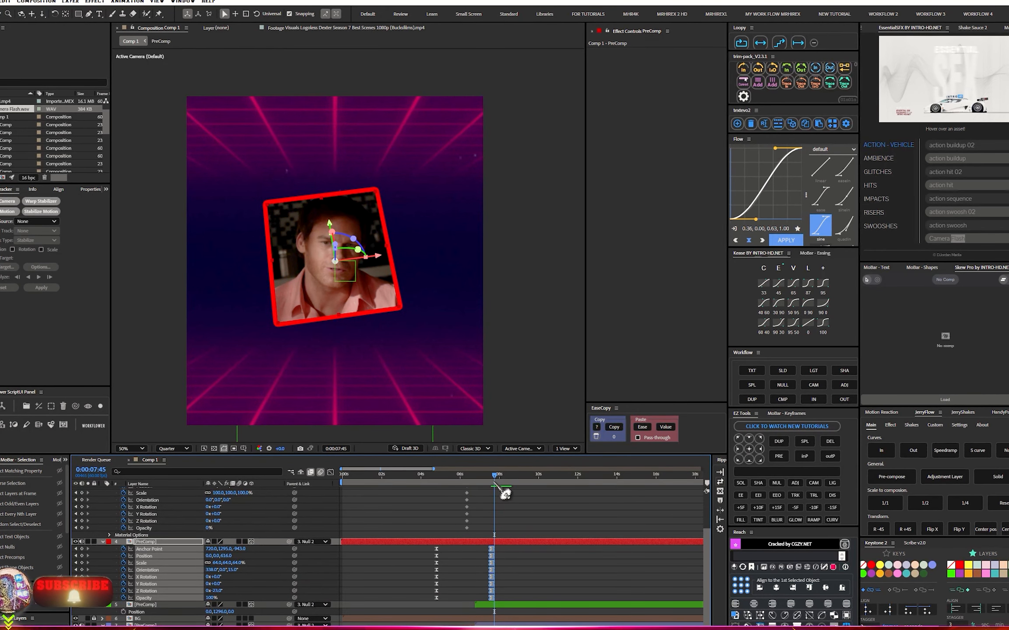
# - Move the first clip precomp's final Transform keyframes earlier to about 0:00:07:00
pyautogui.moveTo(493, 485)
pyautogui.mouseDown()
pyautogui.moveTo(429, 491)
pyautogui.moveTo(440, 503)
pyautogui.moveTo(487, 498)
pyautogui.mouseUp()
pyautogui.moveTo(504, 548); pyautogui.dragTo(481, 601)
pyautogui.moveTo(491, 550); pyautogui.dragTo(475, 540)
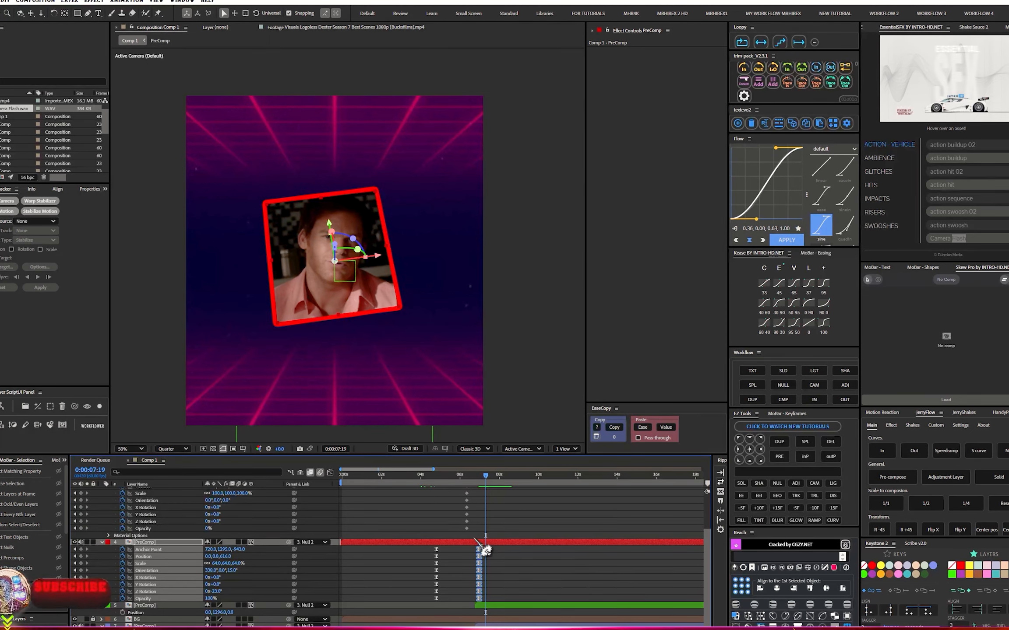
# - Set the null's Anchor Point Y to 1221 at 0:00:07:19 to bring the second clip into frame
pyautogui.click(487, 537)
pyautogui.scroll(2, 235, 516)
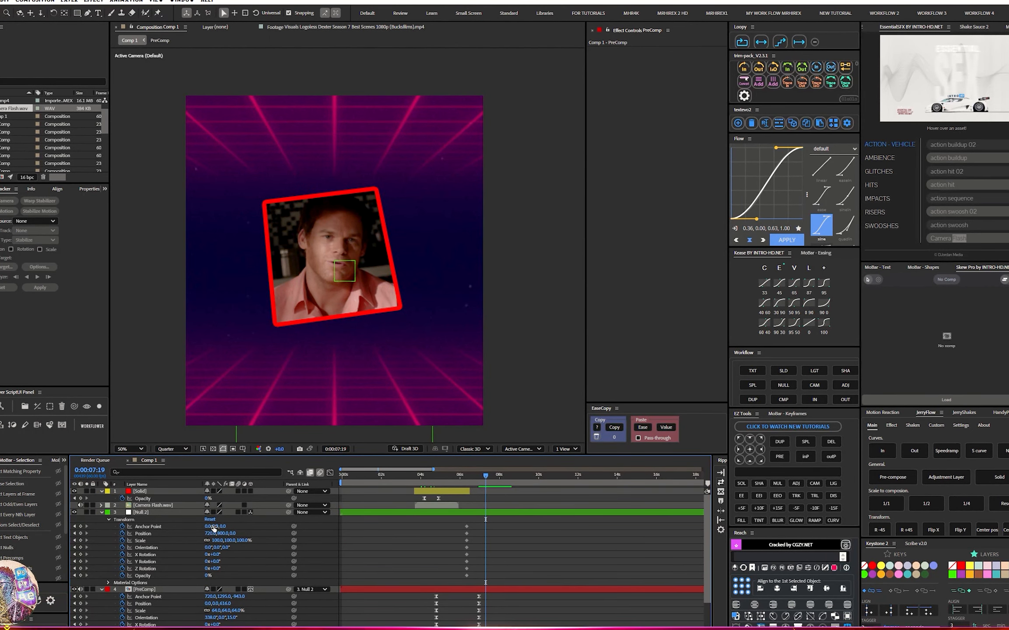
pyautogui.moveTo(216, 528); pyautogui.dragTo(804, 451)
# - Reveal the second clip precomp's Transform properties and keyframe all of them at 0:00:07:19
pyautogui.scroll(-1, 524, 587)
pyautogui.scroll(-1, 524, 587)
pyautogui.click(496, 608)
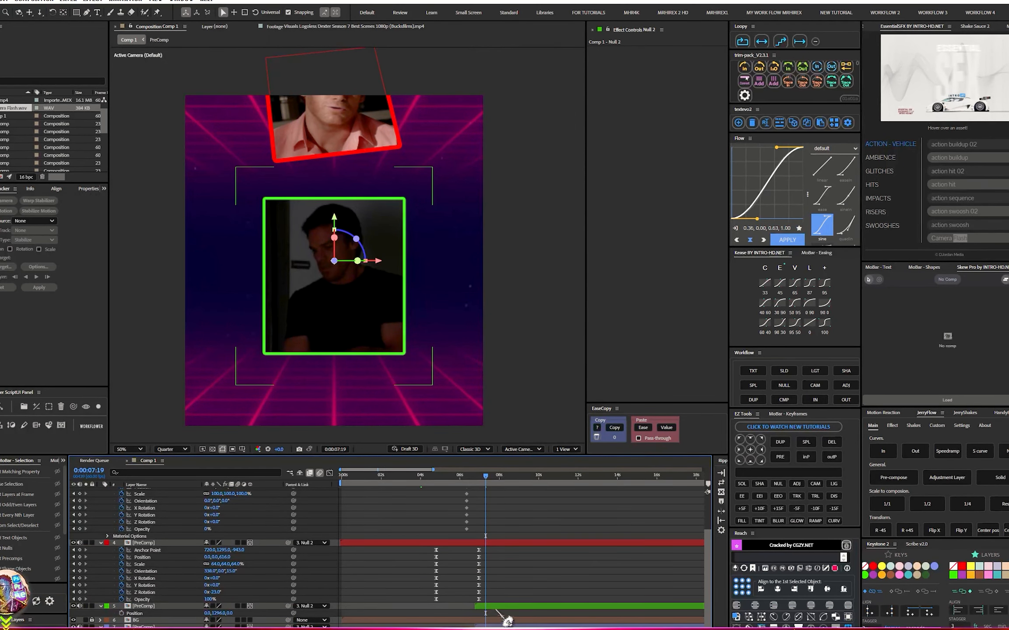
pyautogui.click(101, 606)
pyautogui.click(102, 613)
pyautogui.scroll(-3, 154, 603)
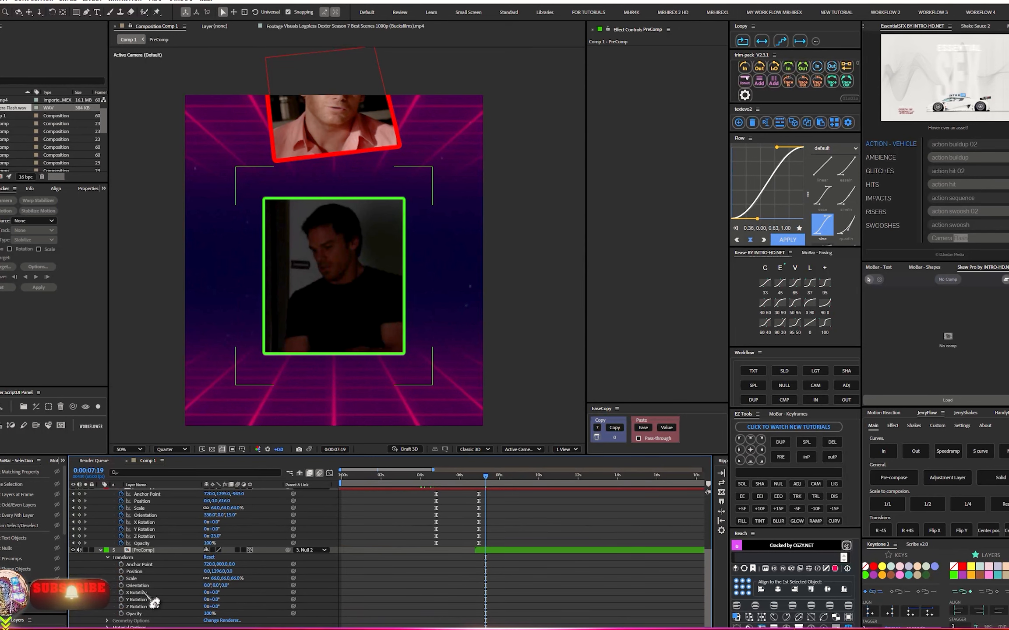
pyautogui.click(136, 580)
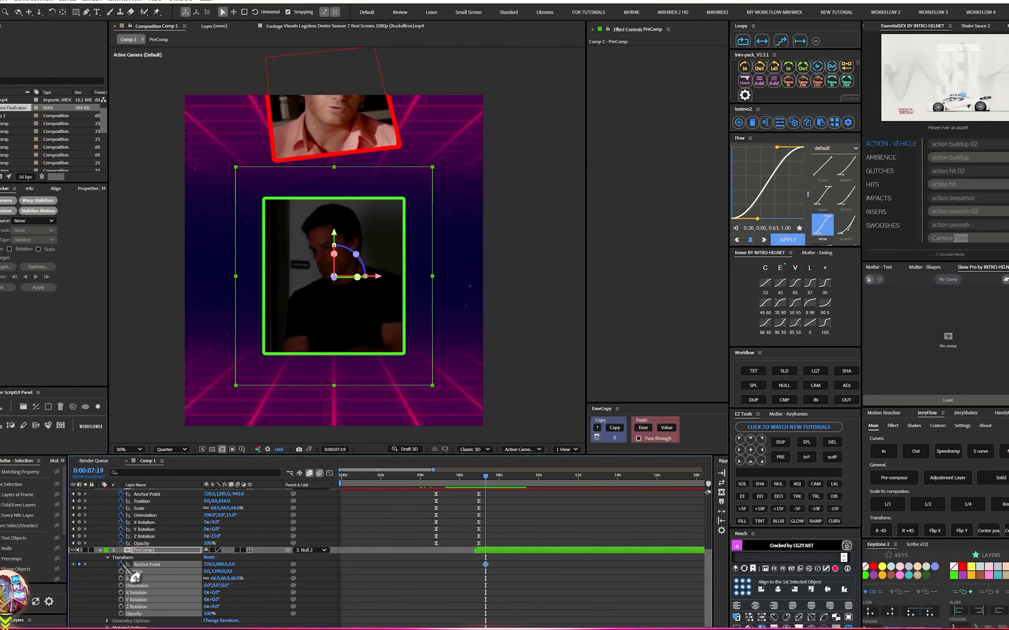
# - Add keyframes for all of the second clip's Transform properties at its start, 0:00:06:46
pyautogui.moveTo(487, 478); pyautogui.dragTo(475, 477)
pyautogui.scroll(4, 511, 577)
pyautogui.moveTo(456, 583); pyautogui.dragTo(526, 559)
pyautogui.scroll(2, 541, 548)
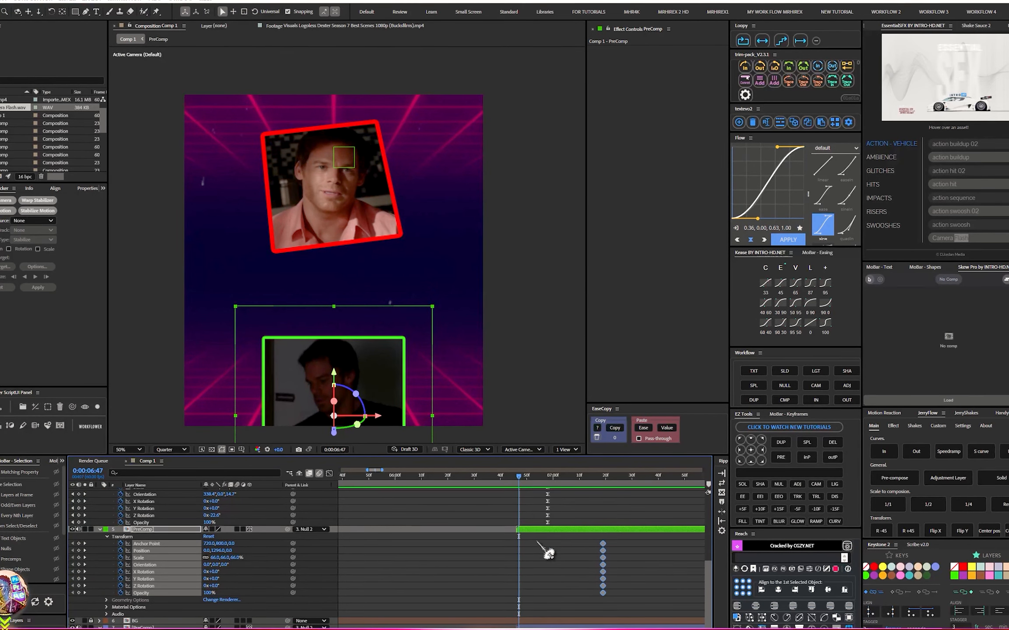
pyautogui.click(516, 479)
pyautogui.click(79, 558)
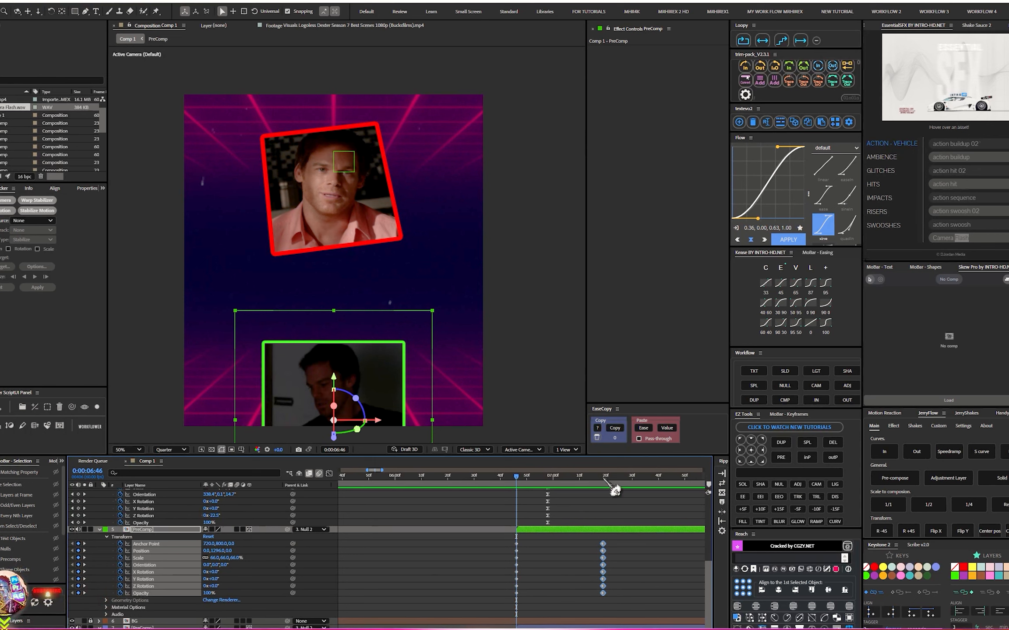
# - At the 0:00:07:19 keyframes, set the second clip's Z Rotation to 37° and X Rotation to -38°
pyautogui.press('k')
pyautogui.press('k')
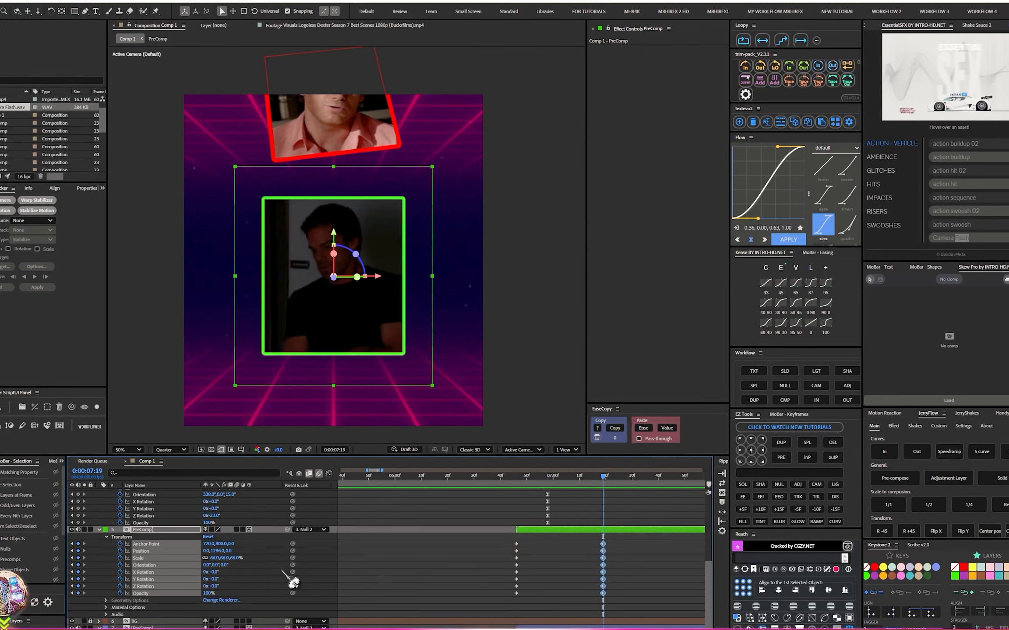
pyautogui.click(488, 573)
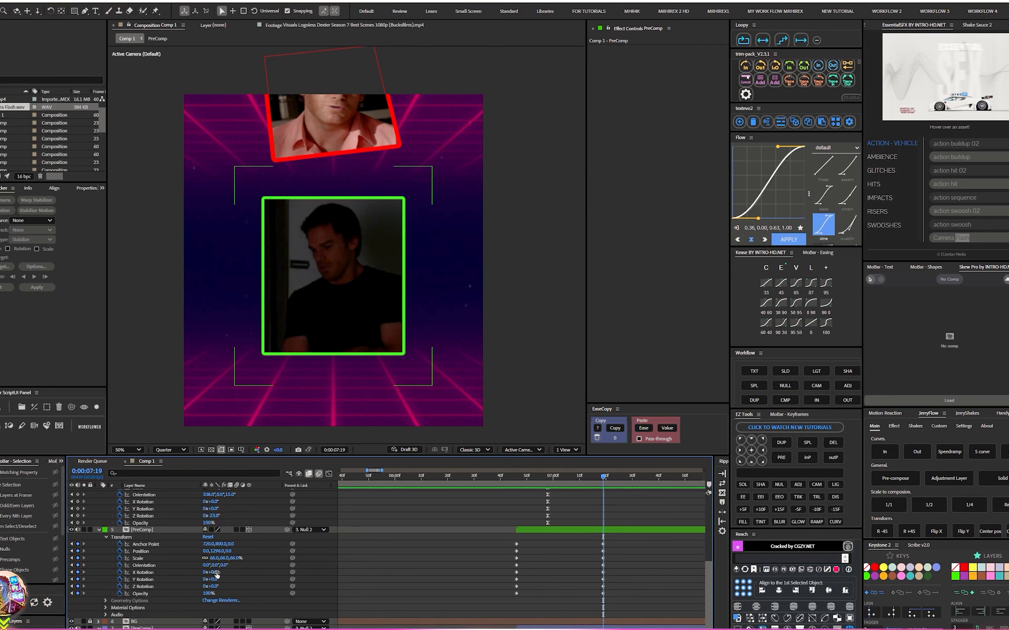
pyautogui.moveTo(215, 590); pyautogui.dragTo(225, 581)
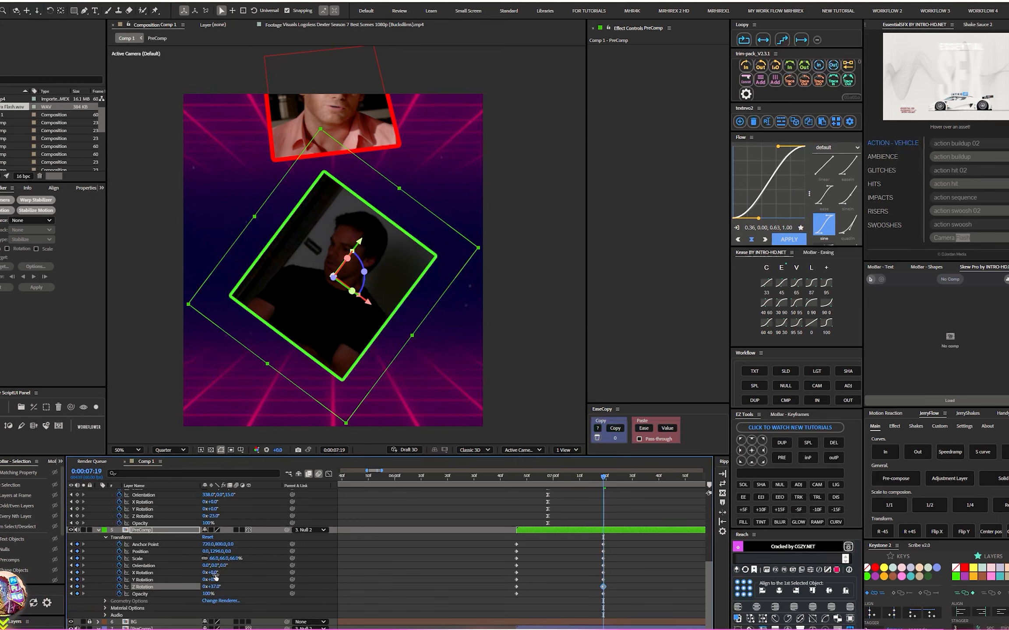
pyautogui.moveTo(215, 577); pyautogui.dragTo(199, 574)
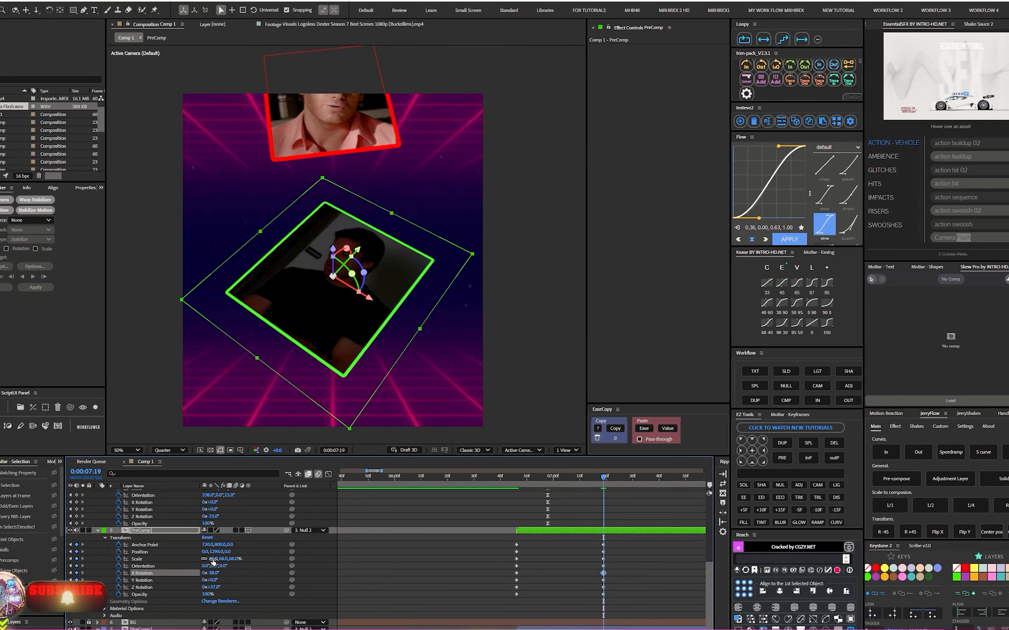
# - Preview the move from 0:00:06:40 and shift the second clip's final Transform keyframes later to about 0:00:10:22
pyautogui.moveTo(613, 485); pyautogui.dragTo(500, 508)
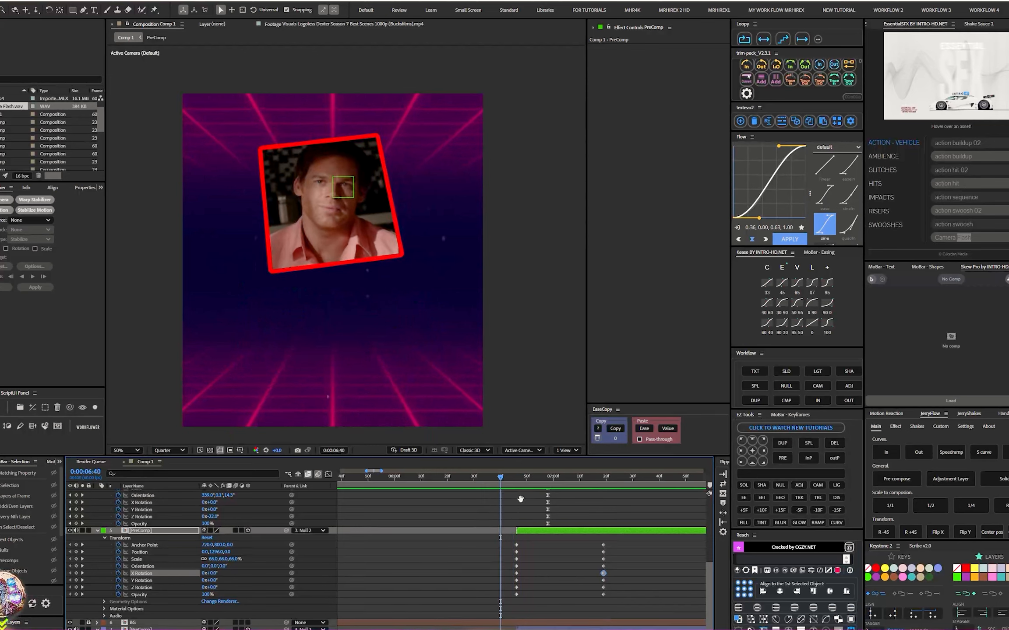
pyautogui.press('space')
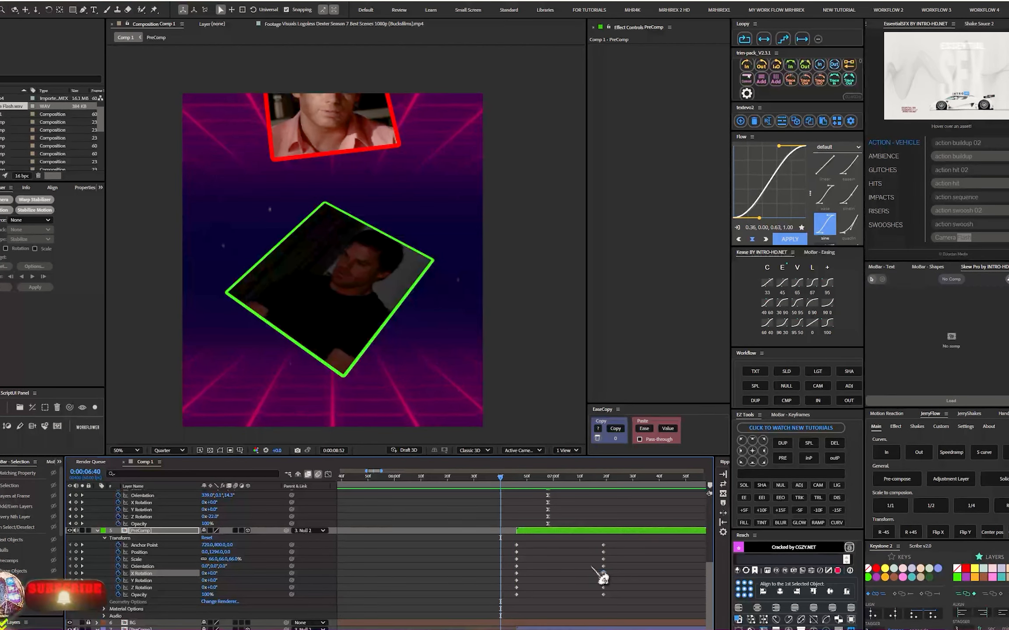
pyautogui.press('space')
pyautogui.scroll(-8, 546, 555)
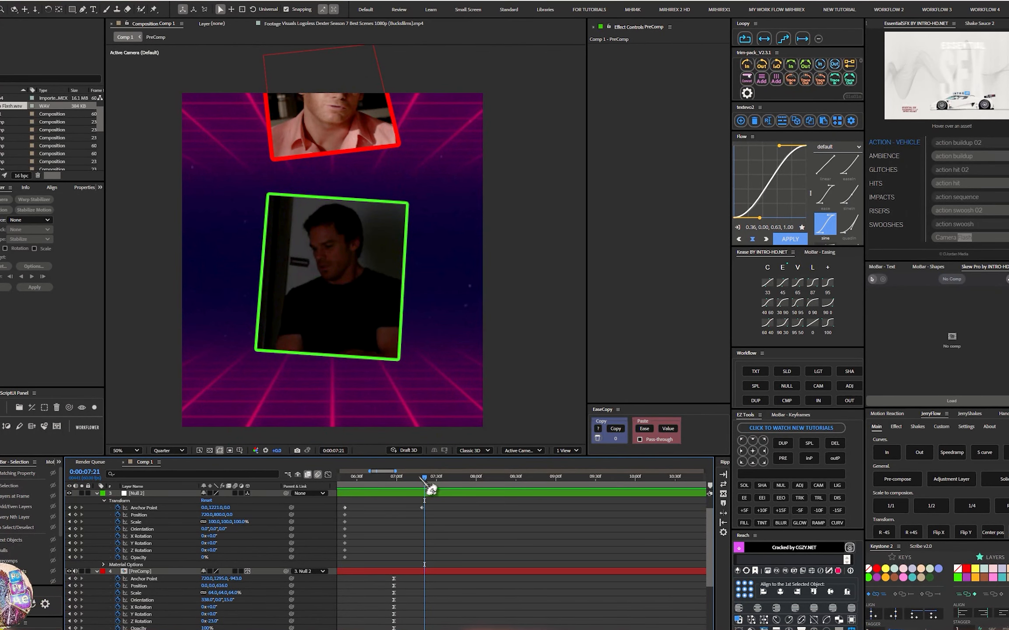
pyautogui.moveTo(421, 480); pyautogui.dragTo(443, 591)
pyautogui.scroll(-3, 453, 509)
pyautogui.scroll(-4, 451, 559)
pyautogui.scroll(5, 441, 560)
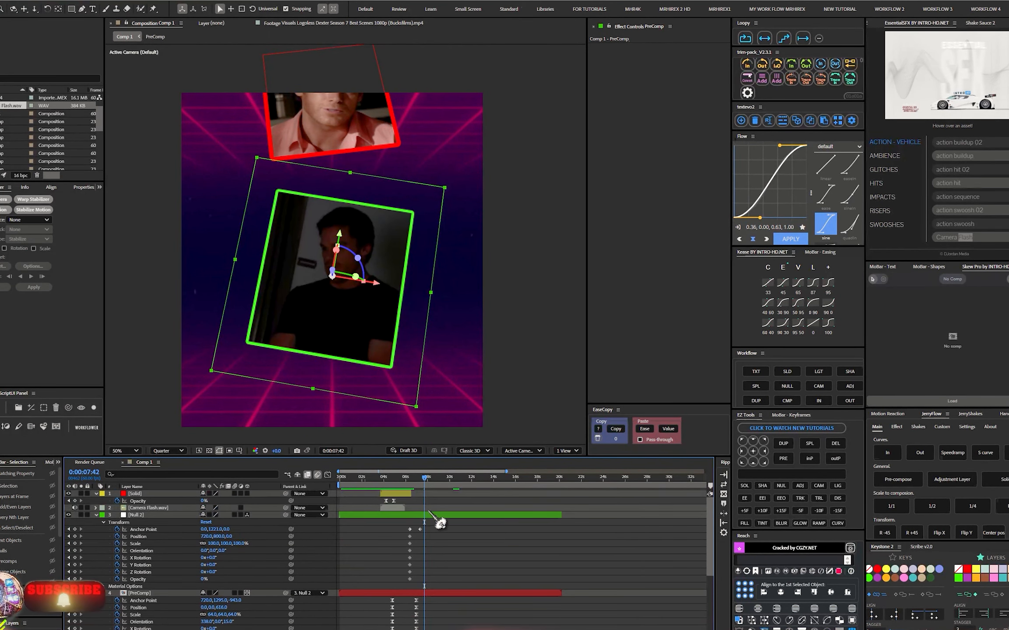
# - Reveal the third clip's Transform properties, scale it to 59%, and set X Rotation to 32° and Y Rotation to 35°
pyautogui.click(95, 622)
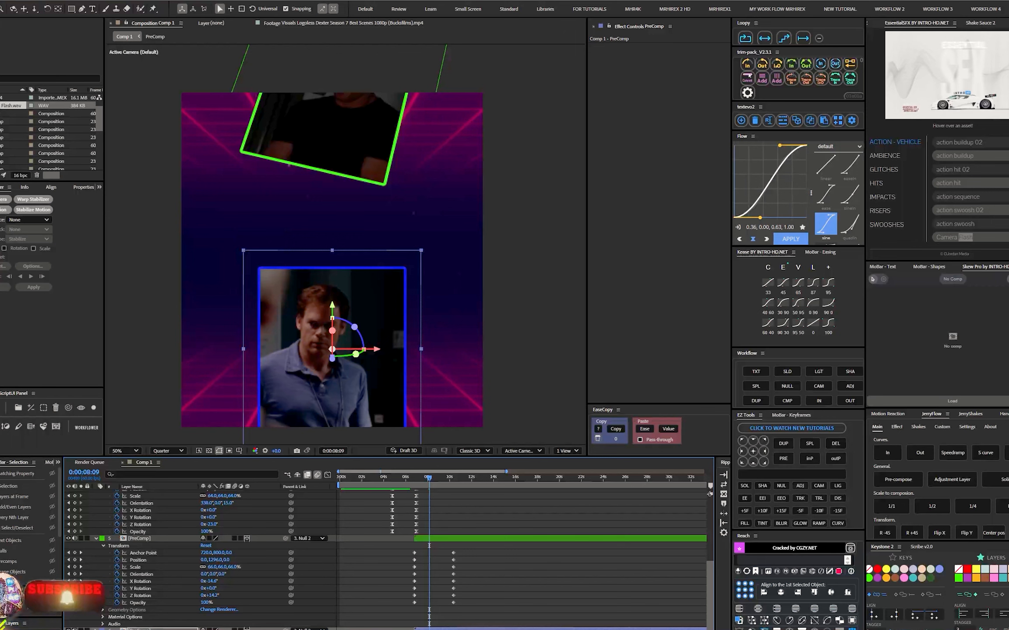
pyautogui.scroll(-4, 171, 608)
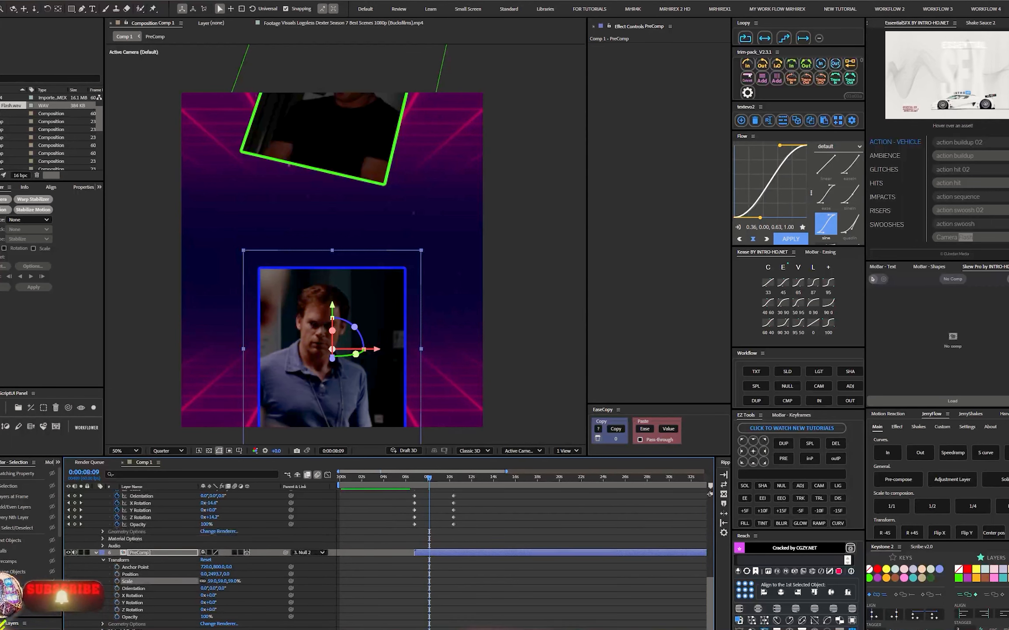
pyautogui.moveTo(209, 596)
pyautogui.mouseDown()
pyautogui.moveTo(231, 603)
pyautogui.moveTo(214, 589)
pyautogui.moveTo(222, 588)
pyautogui.mouseUp()
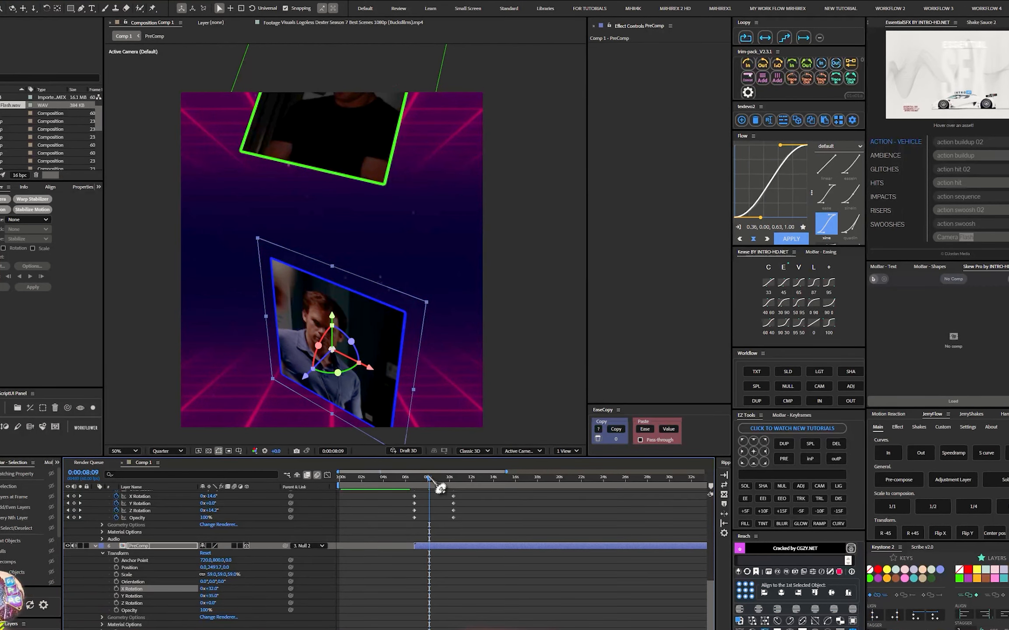
# - At the second clip's final keyframes at 0:00:10:22, set its Z Orientation to 8° and X Rotation to -24°
pyautogui.moveTo(429, 478)
pyautogui.mouseDown()
pyautogui.moveTo(414, 478)
pyautogui.moveTo(424, 479)
pyautogui.mouseUp()
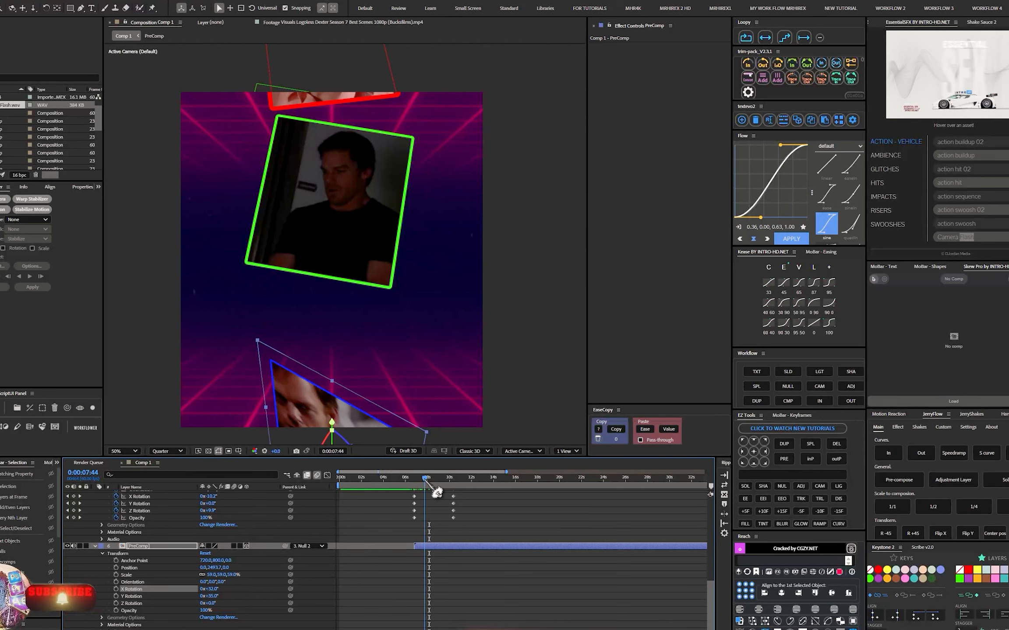
pyautogui.scroll(3, 449, 537)
pyautogui.press('k')
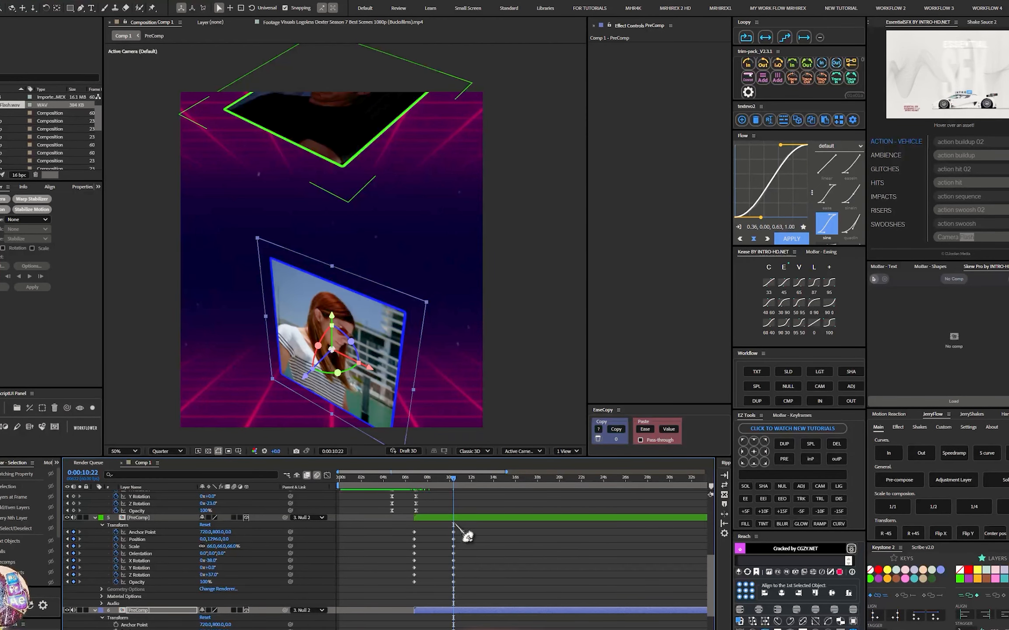
pyautogui.scroll(2, 466, 536)
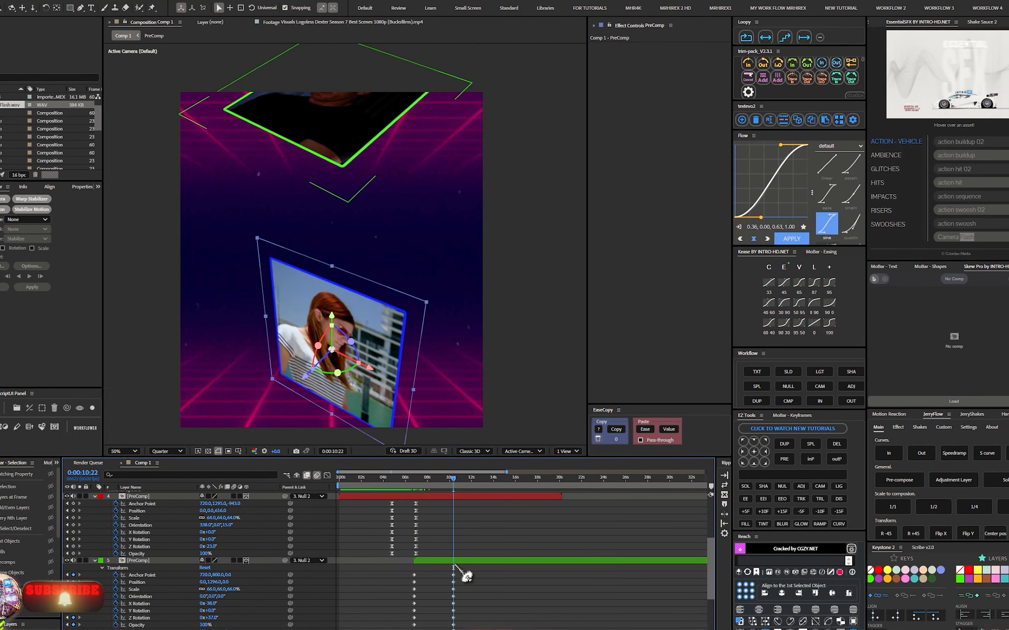
pyautogui.click(454, 562)
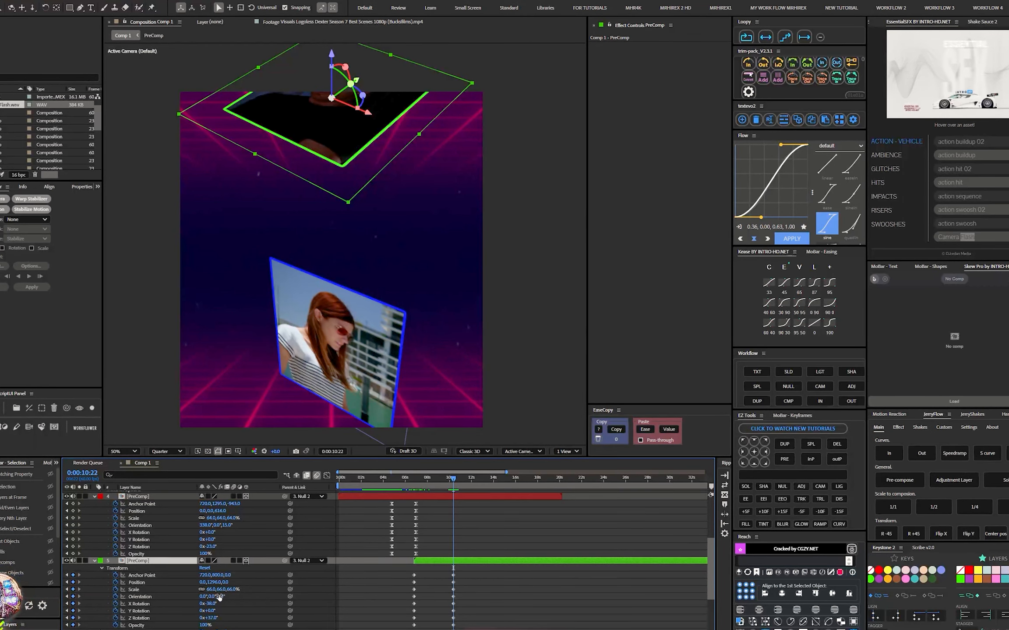
pyautogui.moveTo(219, 597); pyautogui.dragTo(218, 605)
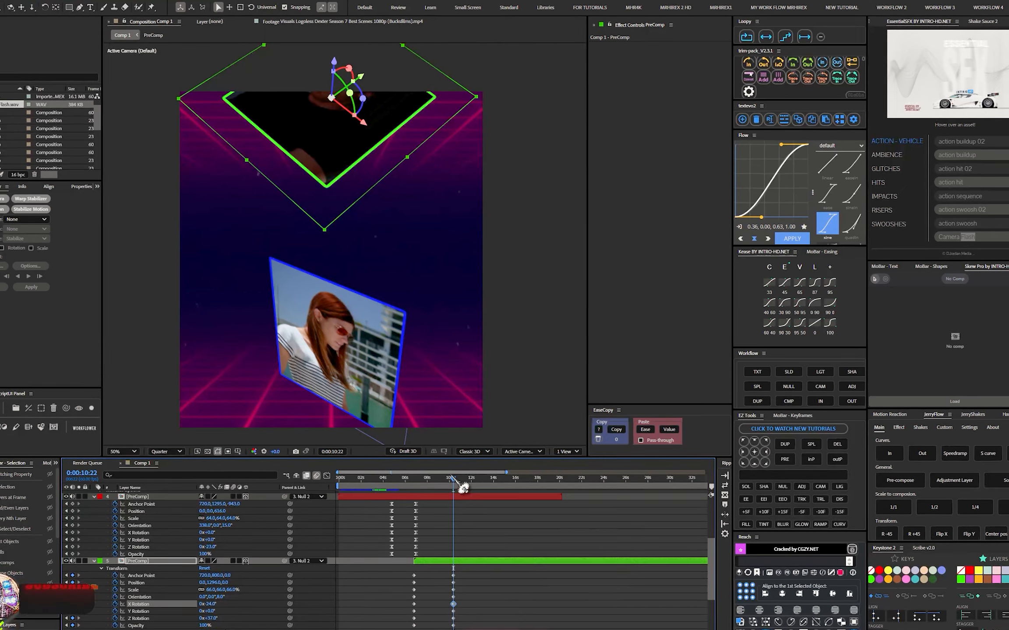
# - Set the null's Anchor Point Y to about 2530 at 0:00:08:09 and move that keyframe to 0:00:09:06
pyautogui.moveTo(453, 478); pyautogui.dragTo(459, 506)
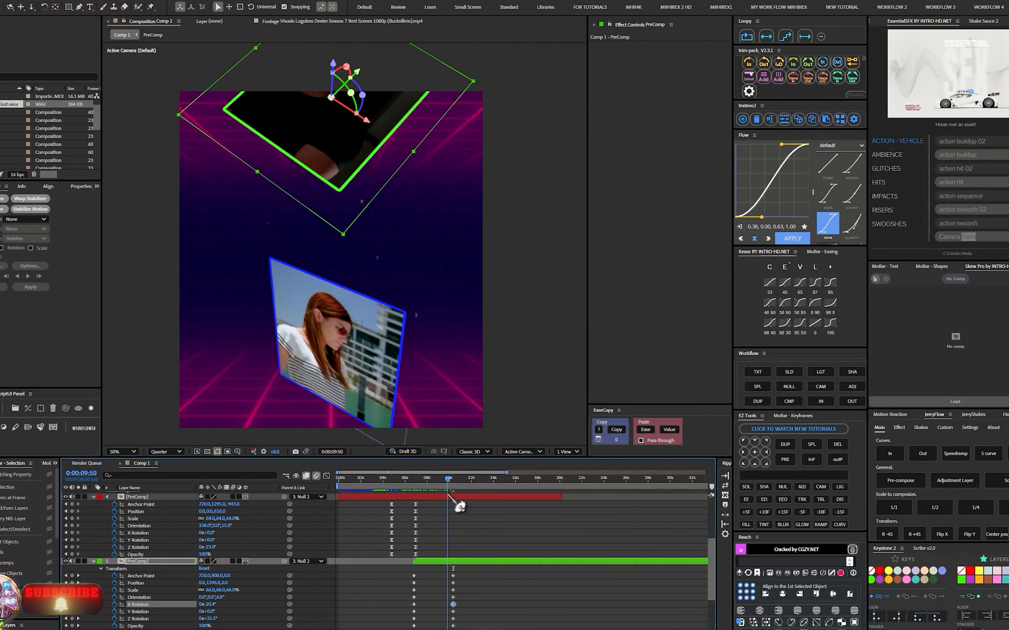
pyautogui.scroll(5, 461, 508)
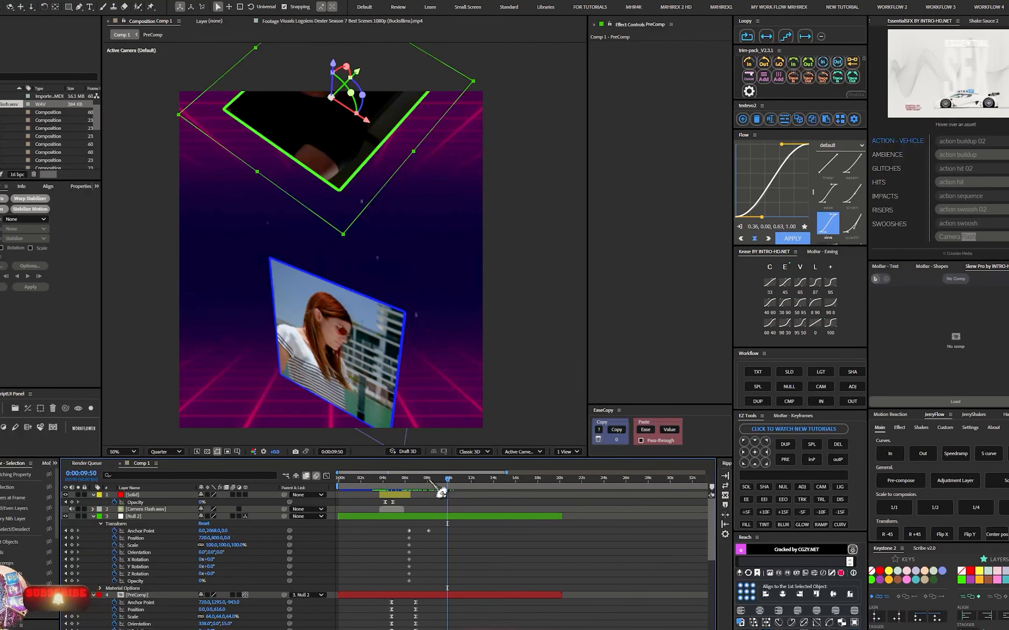
pyautogui.click(429, 479)
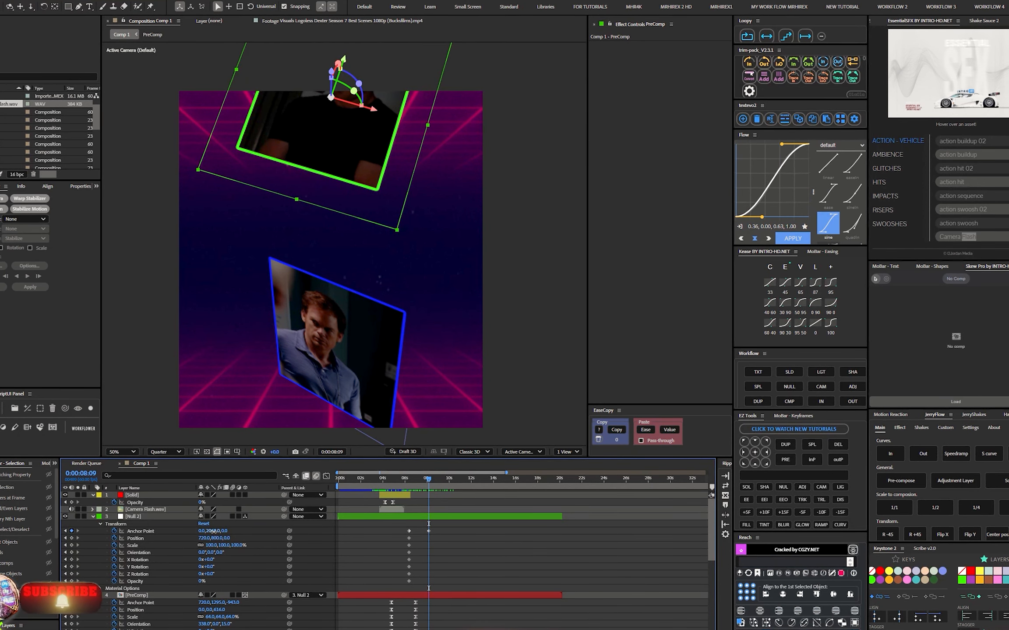
pyautogui.moveTo(214, 531); pyautogui.dragTo(318, 531)
pyautogui.click(470, 516)
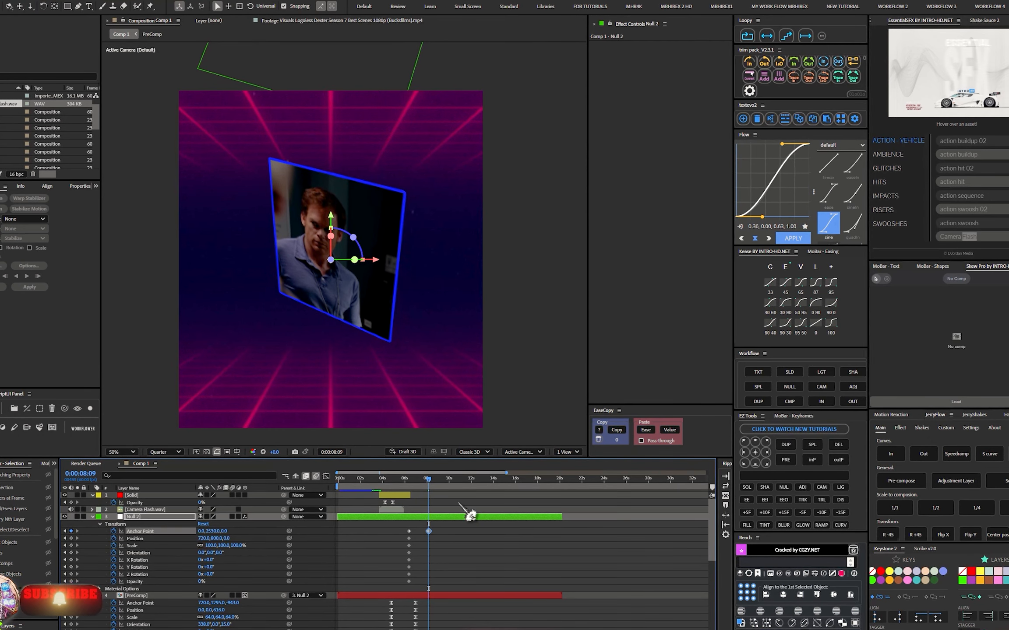
pyautogui.moveTo(441, 544); pyautogui.dragTo(457, 544)
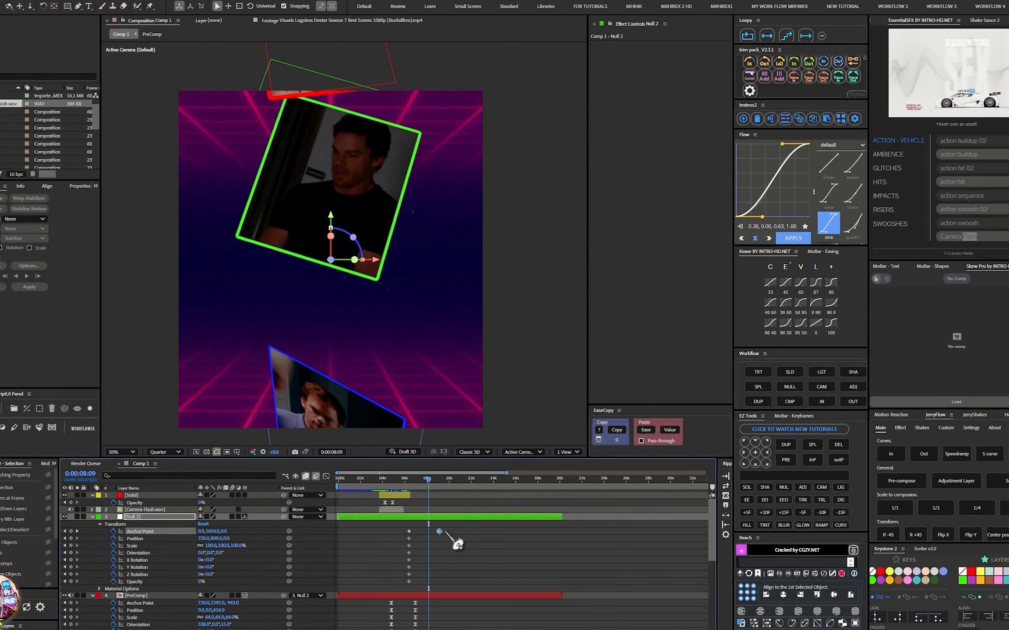
pyautogui.press('k')
# - Keyframe all of the third clip precomp's Transform properties at 0:00:06:45
pyautogui.scroll(-8, 457, 542)
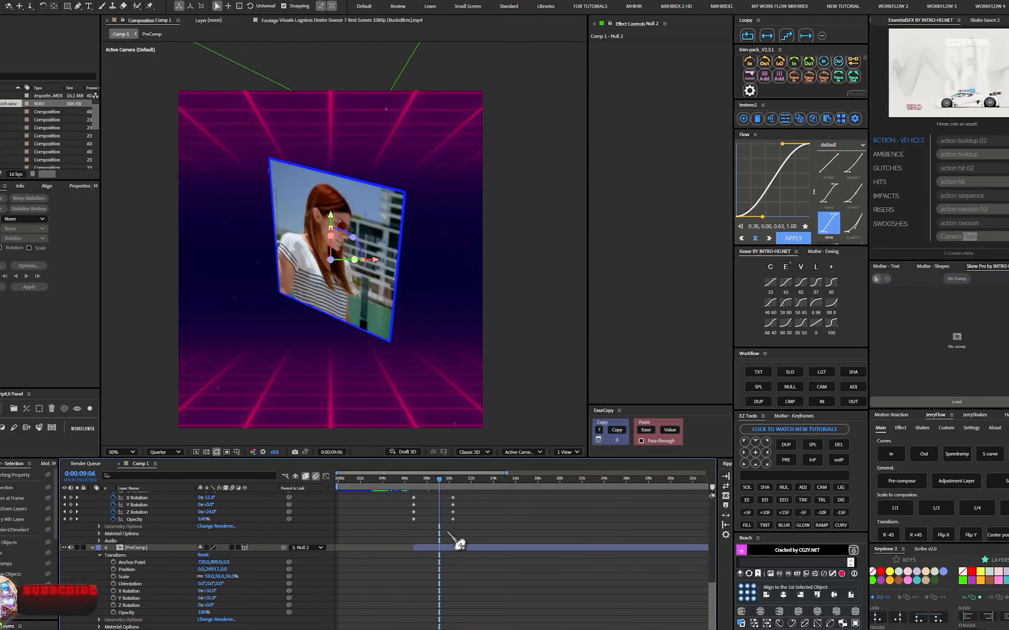
pyautogui.press('j')
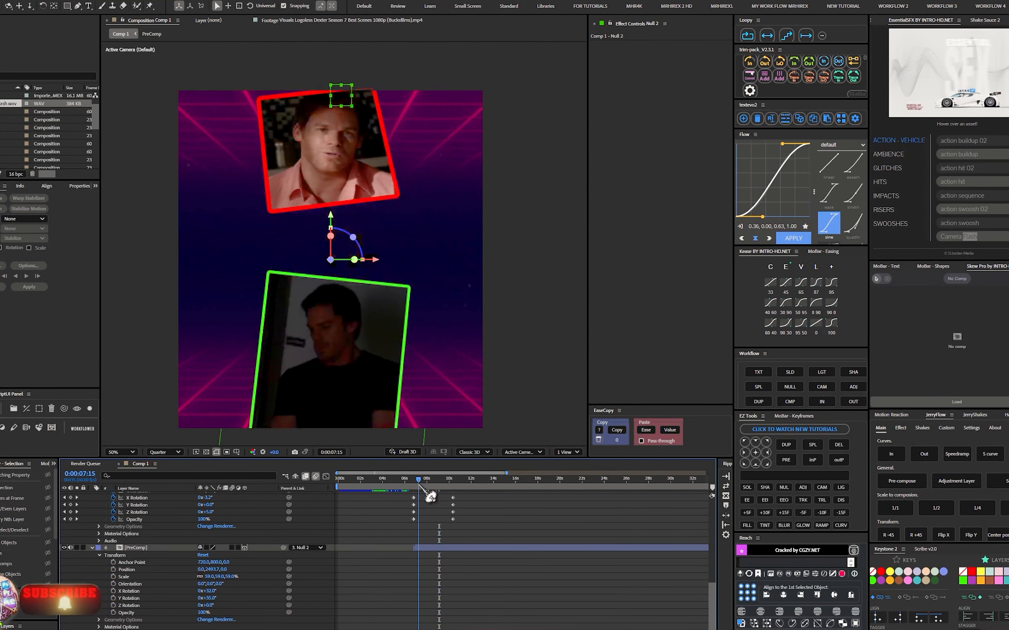
pyautogui.scroll(3, 419, 565)
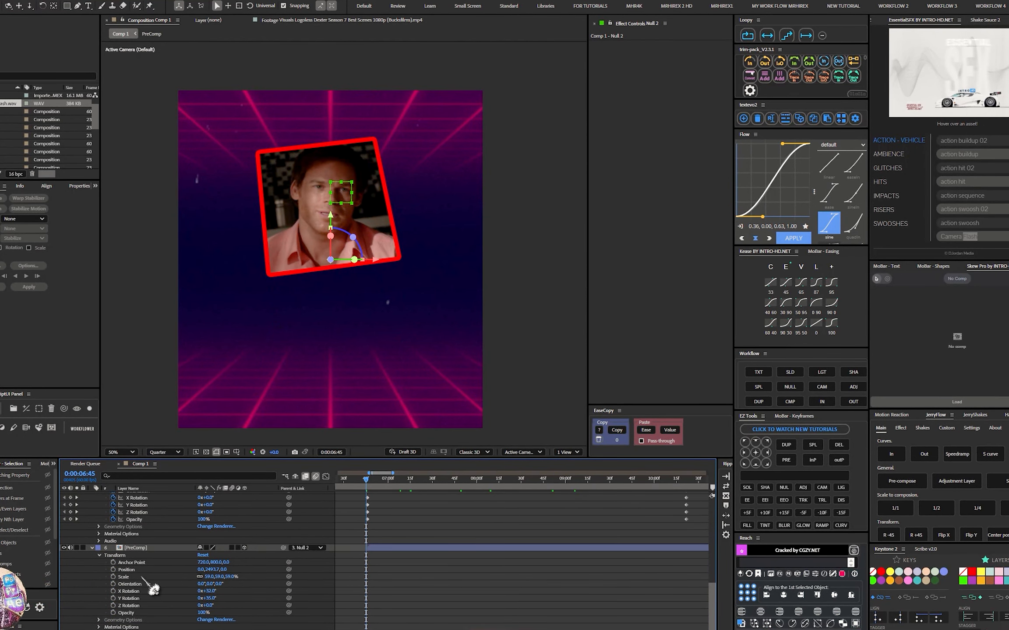
pyautogui.moveTo(113, 563); pyautogui.dragTo(113, 613)
pyautogui.scroll(-4, 405, 577)
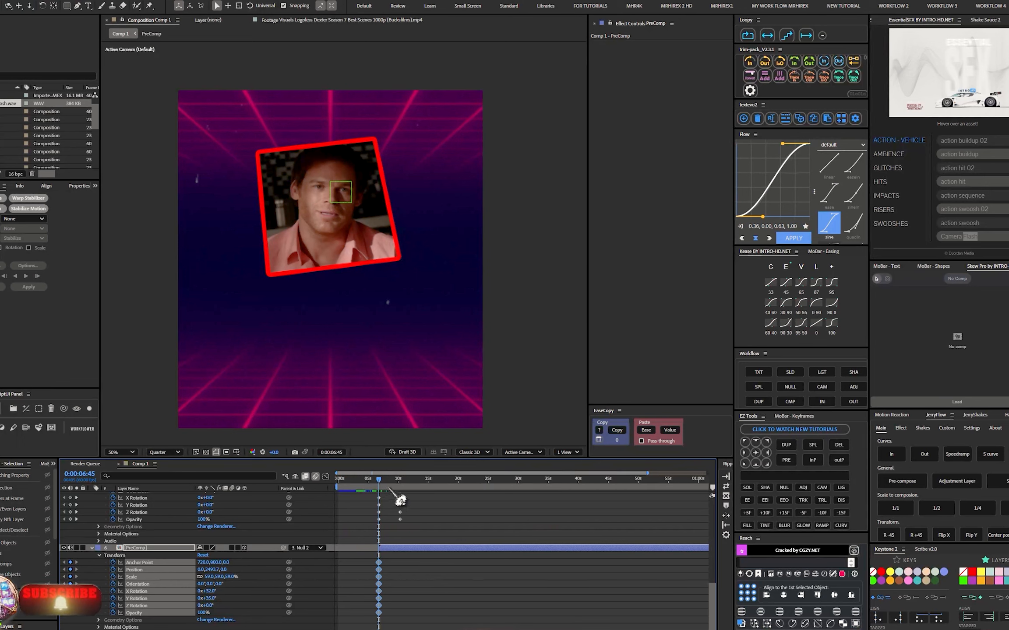
# - Reset all of the third clip's Transform properties at 0:00:11:16
pyautogui.moveTo(383, 482); pyautogui.dragTo(407, 486)
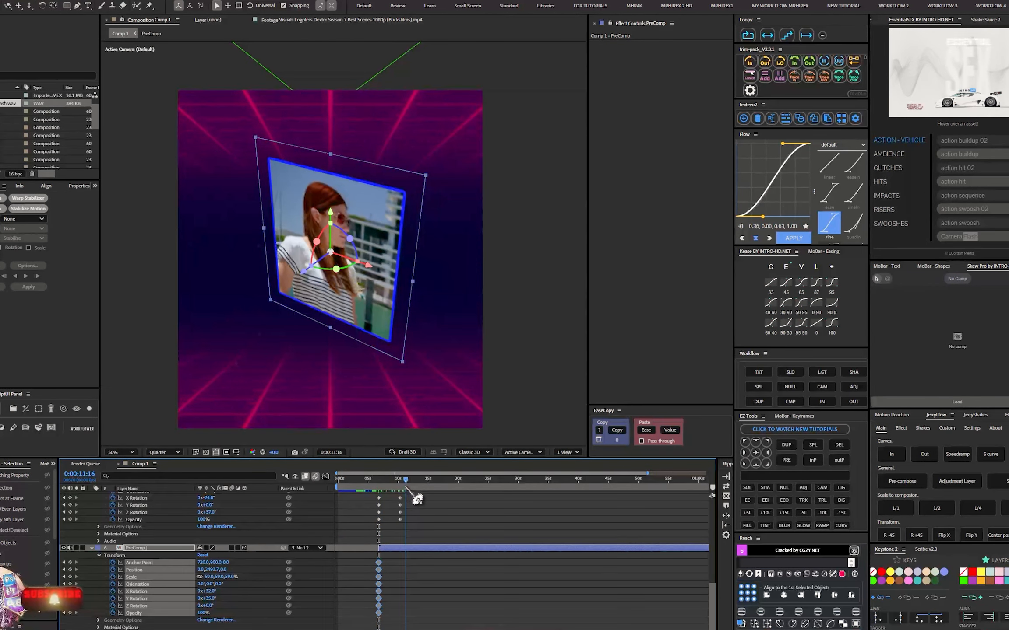
pyautogui.click(201, 555)
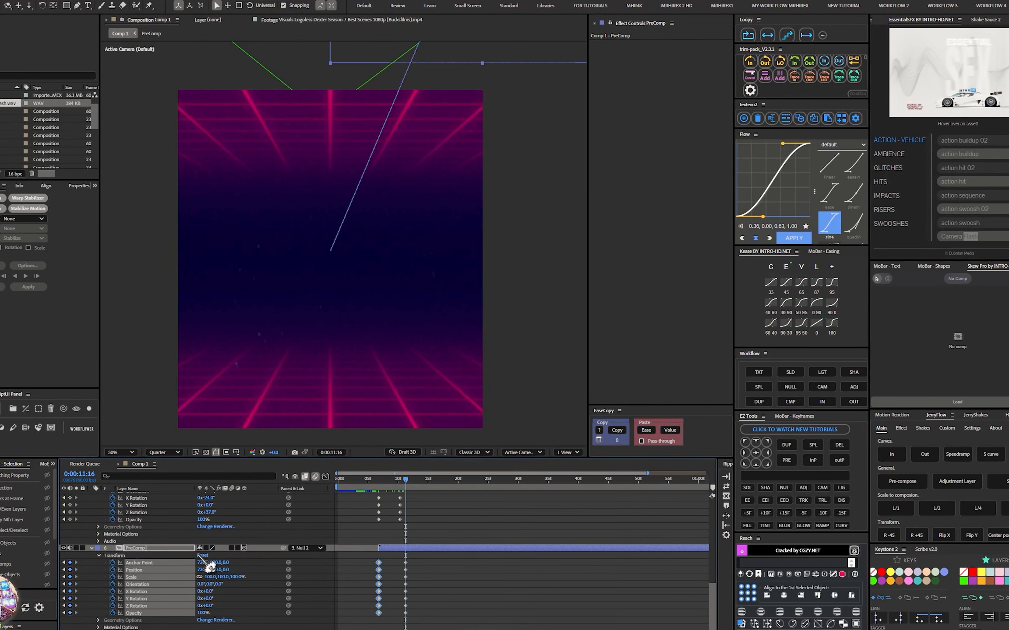
pyautogui.scroll(-1, 467, 594)
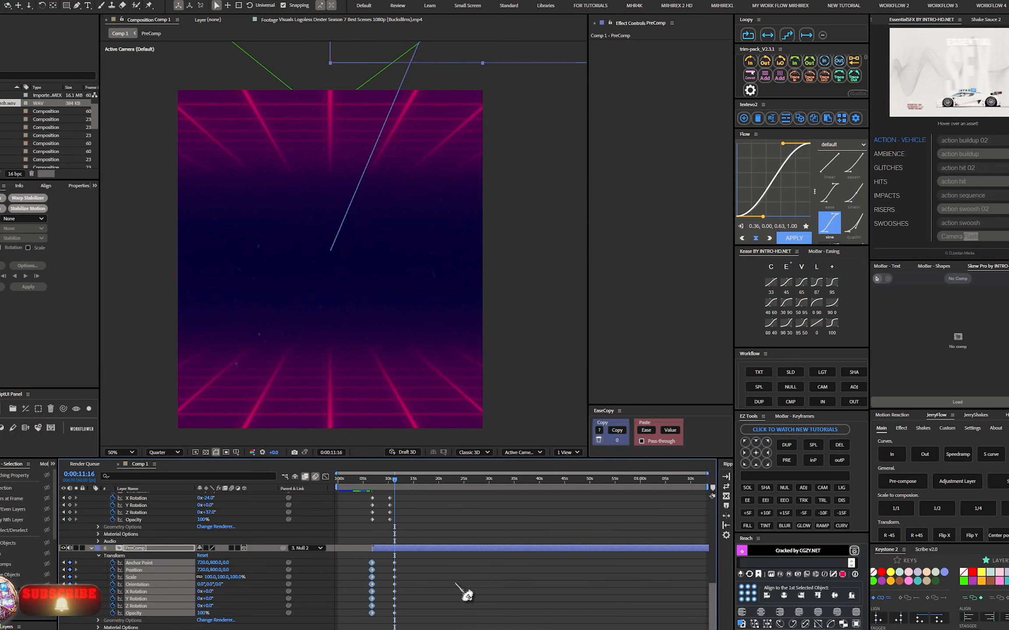
# - Set the third clip's Position to about -46, 2582, 0 at its final keyframe at 0:00:11:16
pyautogui.moveTo(462, 50); pyautogui.dragTo(270, 423)
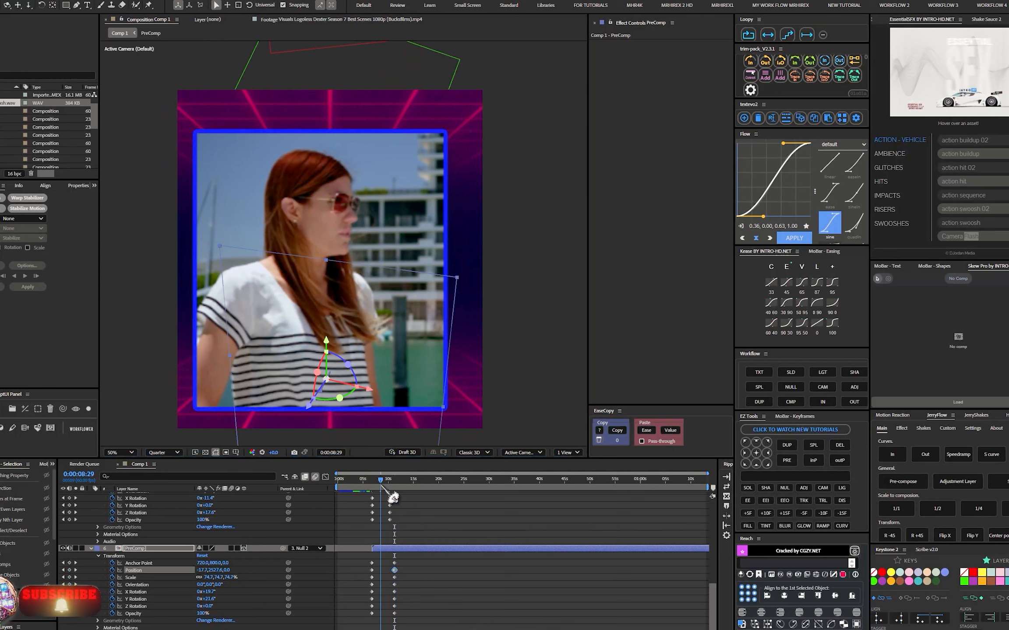
pyautogui.moveTo(392, 497); pyautogui.dragTo(405, 496)
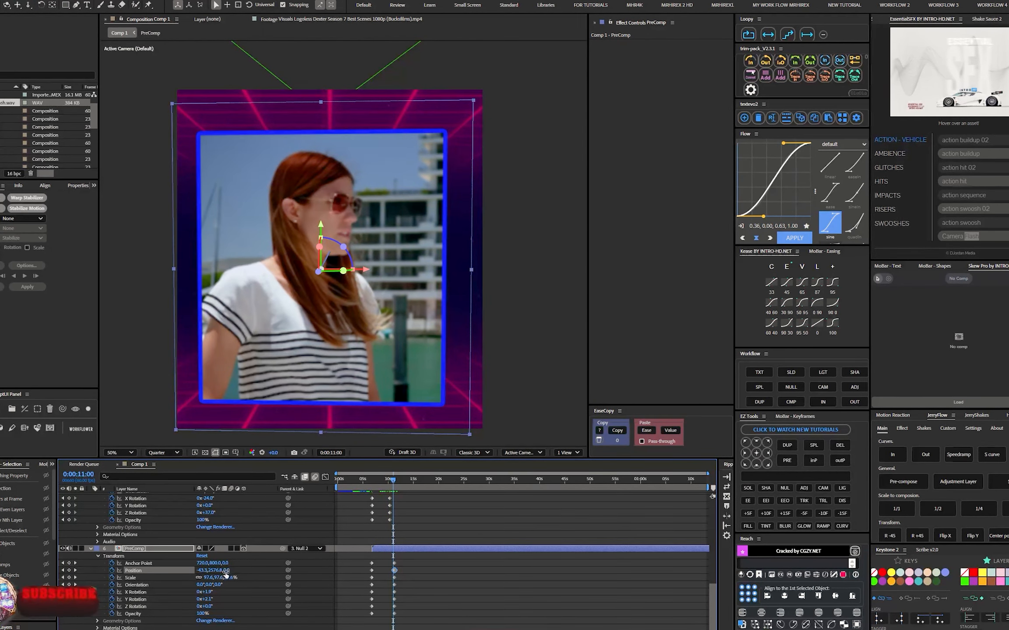
pyautogui.press('k')
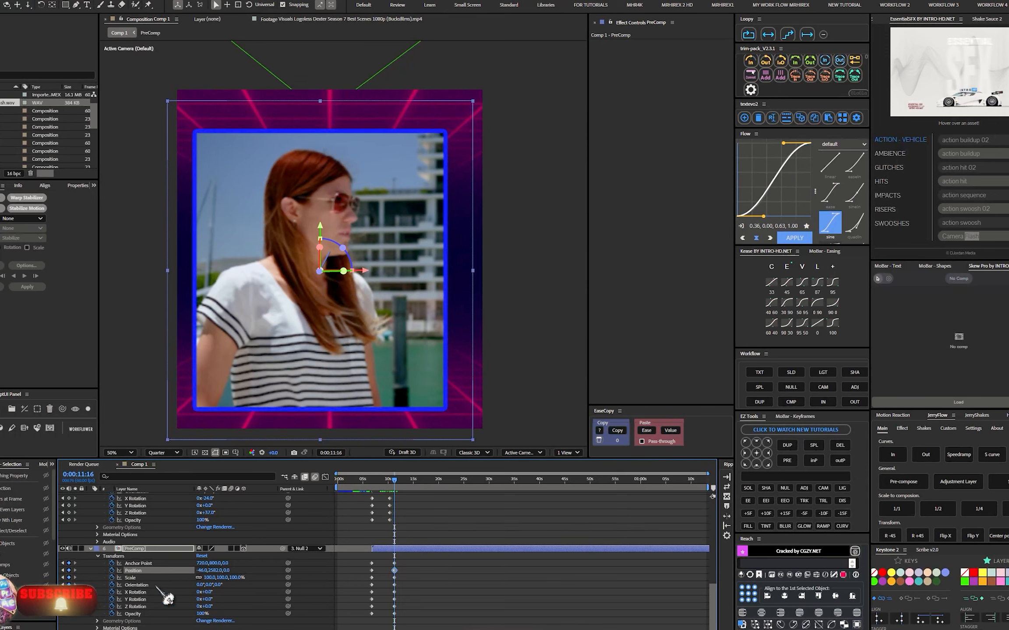
# - At 0:00:11:16, scale the third clip to 137% and shift its Anchor Point, with Z at about -94
pyautogui.moveTo(223, 578); pyautogui.dragTo(368, 357)
pyautogui.press(',')
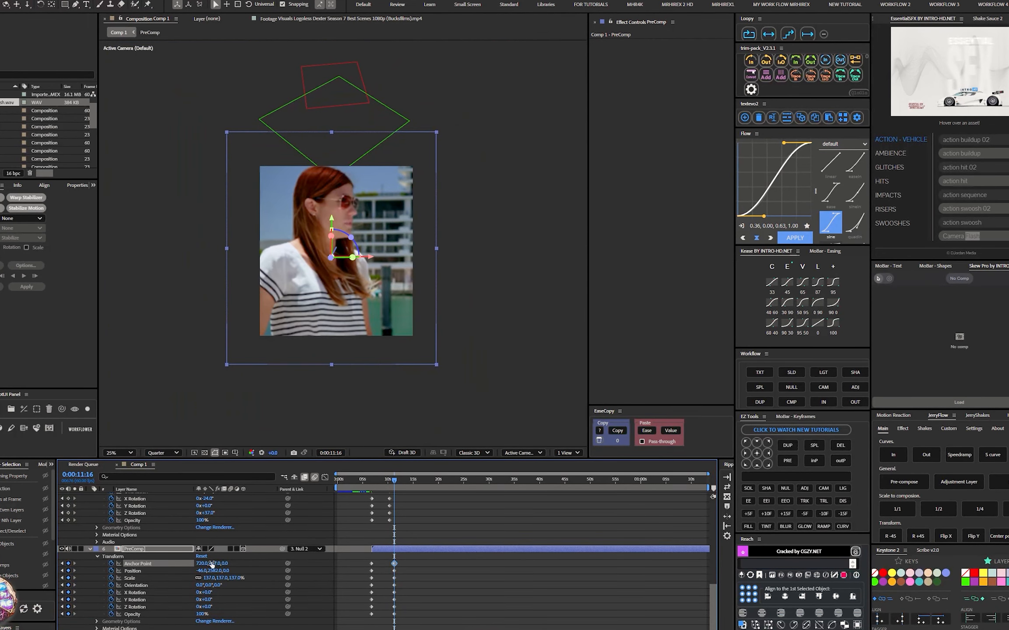
pyautogui.moveTo(224, 567); pyautogui.dragTo(107, 556)
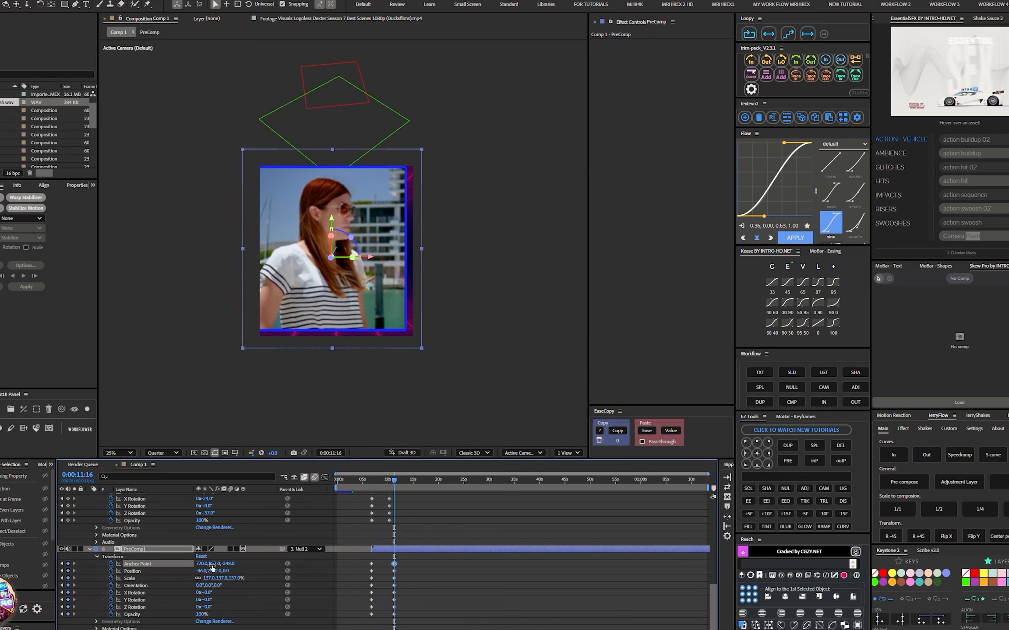
pyautogui.moveTo(212, 567)
pyautogui.mouseDown()
pyautogui.moveTo(225, 566)
pyautogui.moveTo(180, 563)
pyautogui.moveTo(242, 561)
pyautogui.moveTo(276, 544)
pyautogui.moveTo(230, 567)
pyautogui.mouseUp()
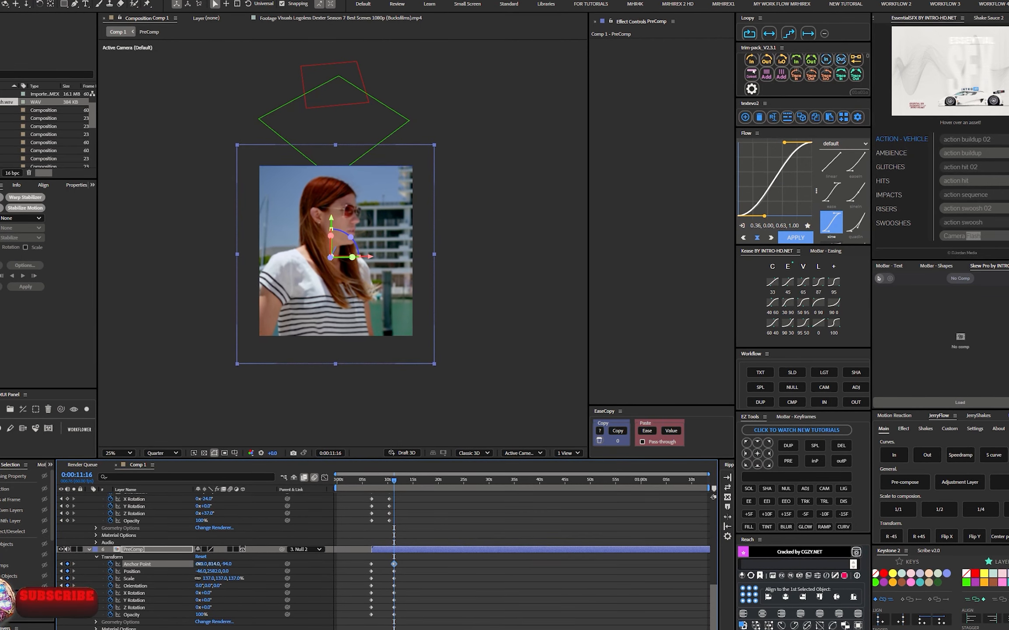
# - Play back the clip animation from the start of the composition to check the third clip's motion
pyautogui.moveTo(394, 481); pyautogui.dragTo(330, 499)
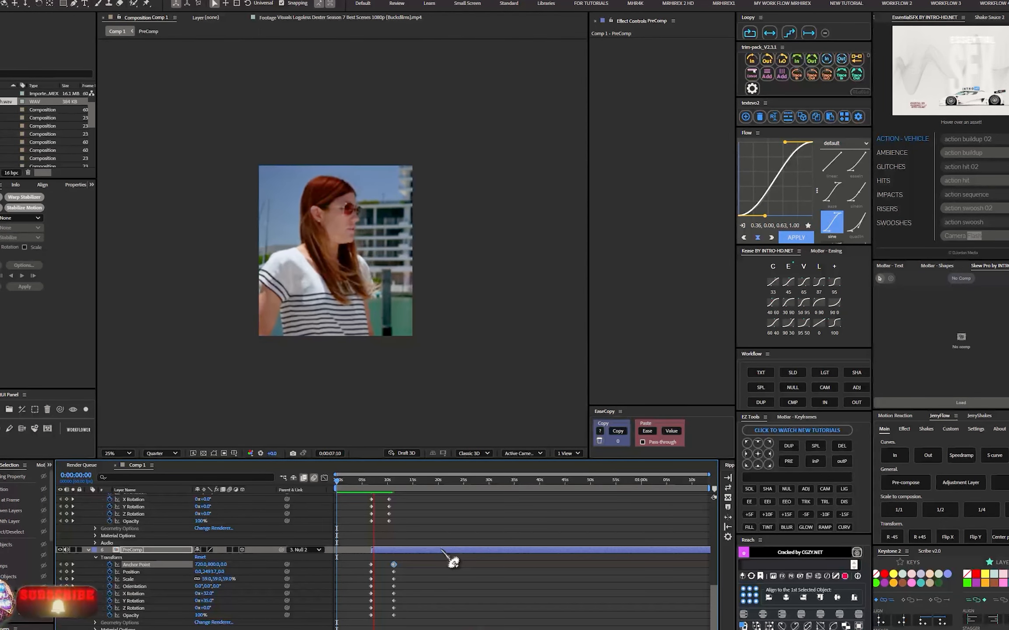
pyautogui.moveTo(374, 480); pyautogui.dragTo(336, 481)
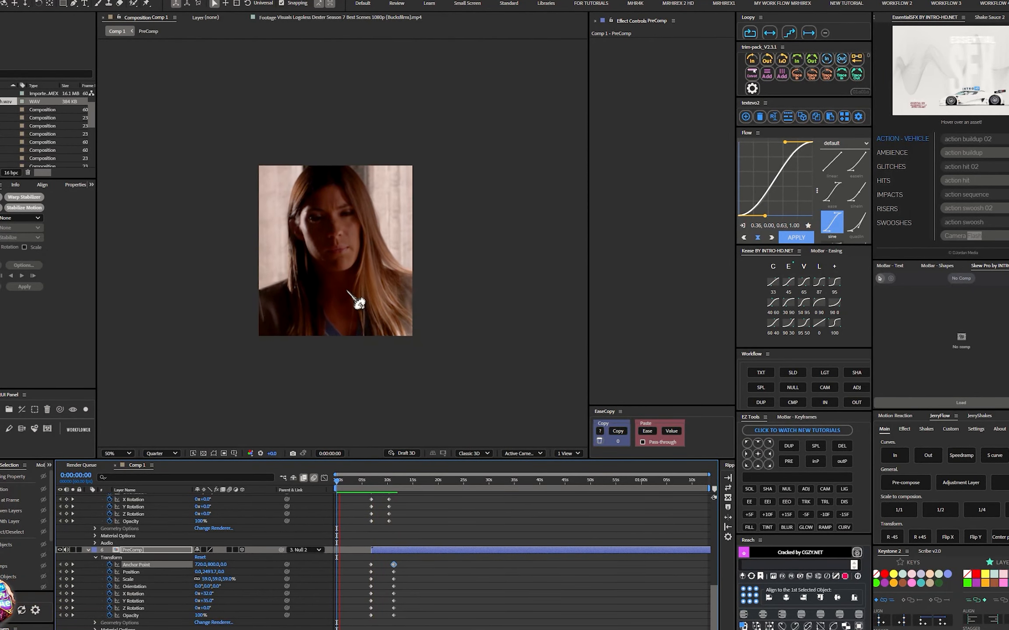
pyautogui.press('space')
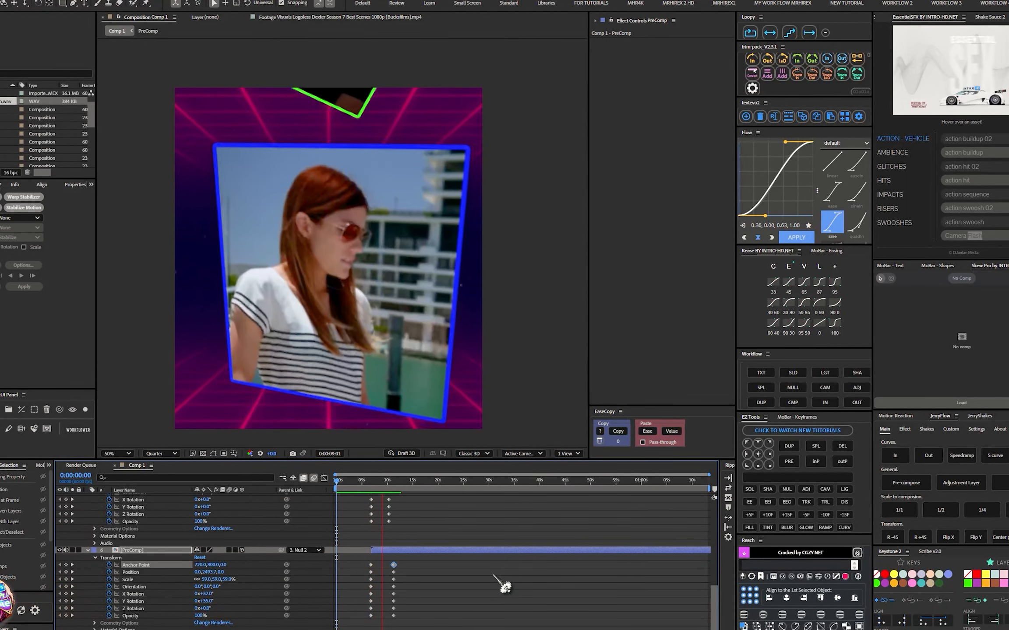
pyautogui.press('space')
# - Move all of the first clip's final Transform keyframes to about 0:00:09 and preview from the start
pyautogui.scroll(9, 406, 543)
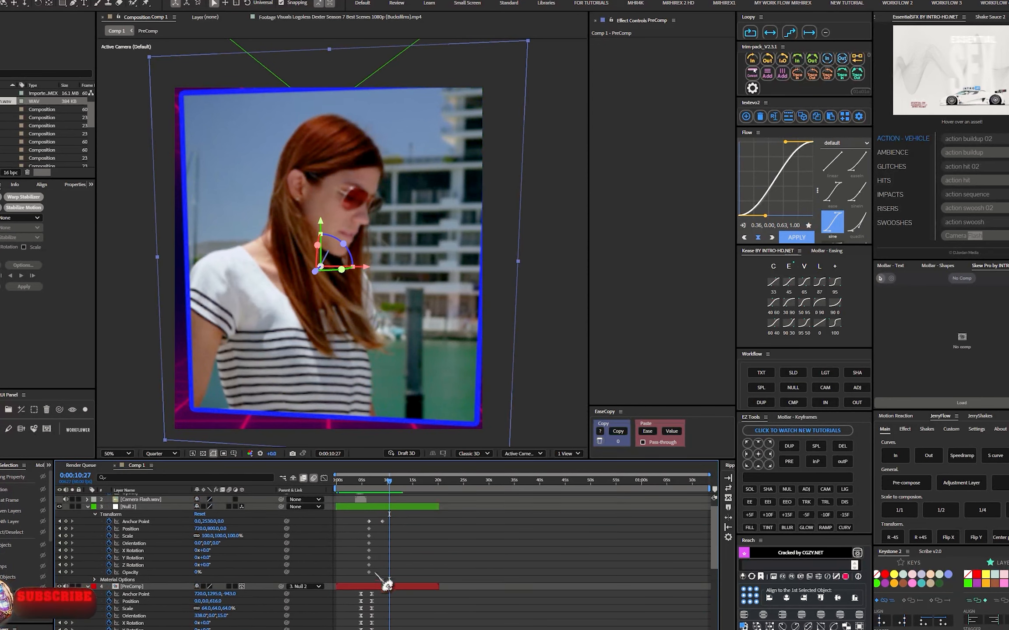
pyautogui.scroll(-3, 376, 574)
pyautogui.moveTo(381, 548); pyautogui.dragTo(382, 603)
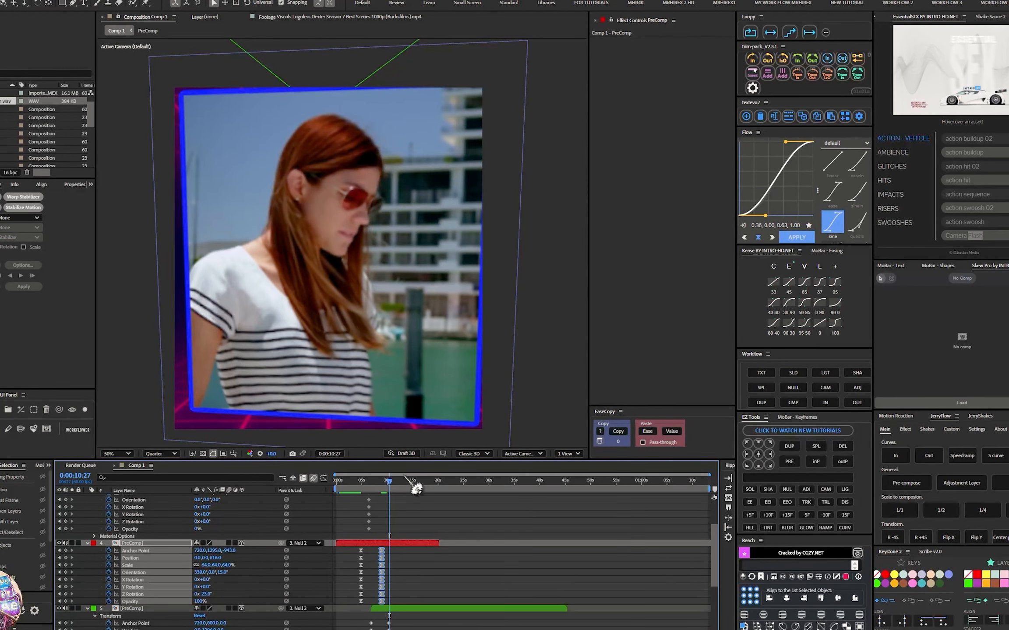
pyautogui.press('Home')
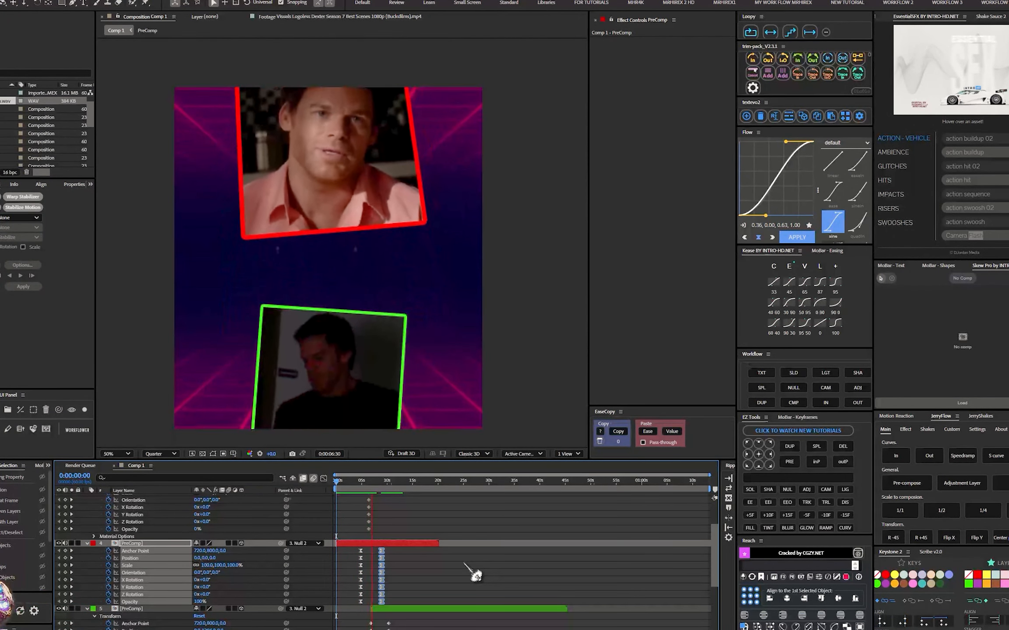
pyautogui.press('space')
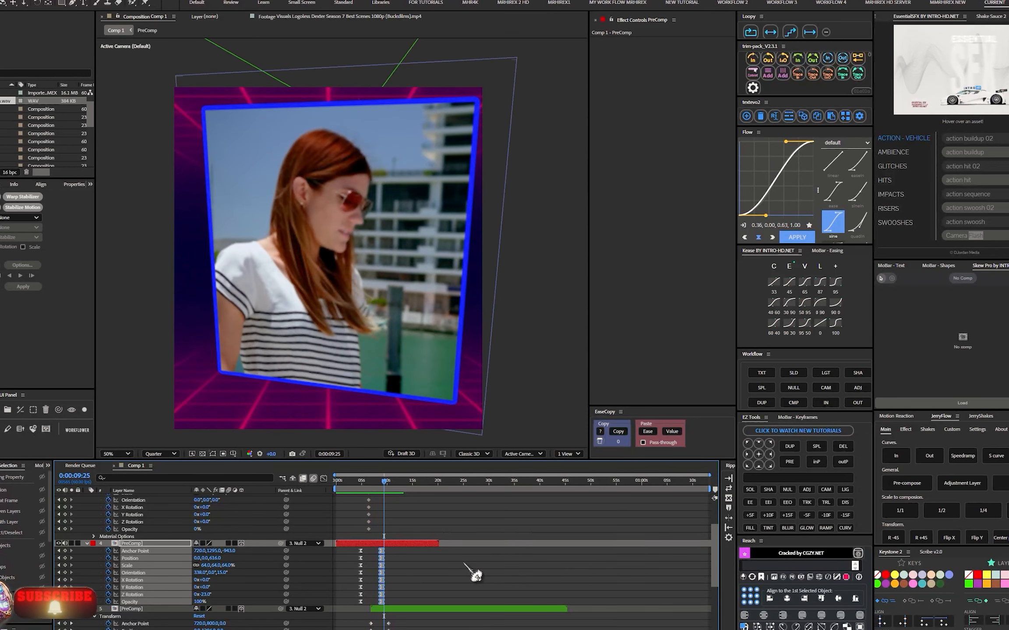
# - Move the null's final Anchor Point keyframe to about 0:00:12:30 to slow the scroll
pyautogui.scroll(-5, 437, 582)
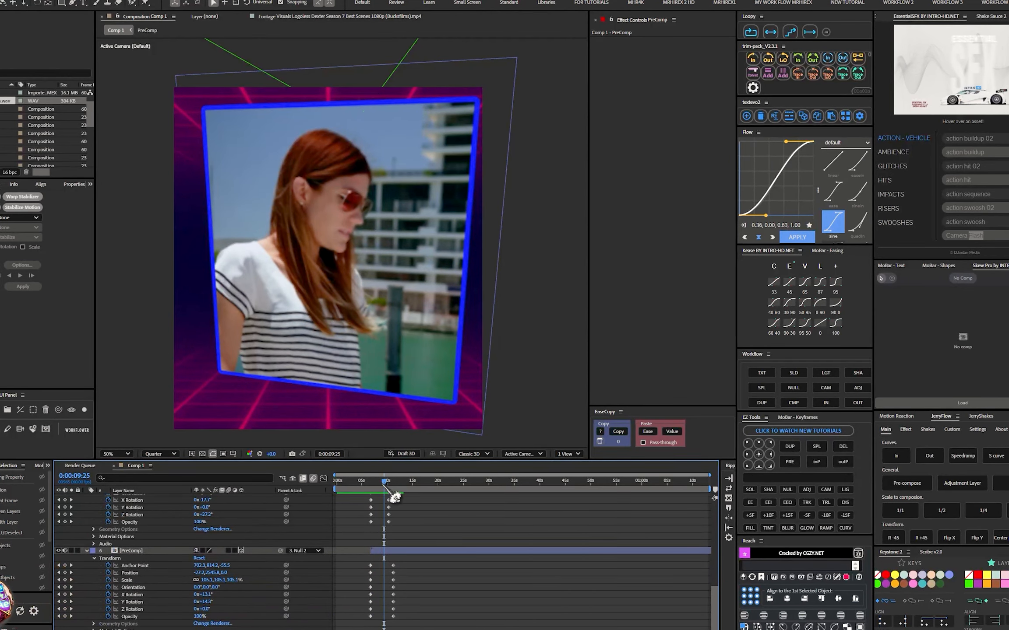
pyautogui.moveTo(383, 480)
pyautogui.mouseDown()
pyautogui.moveTo(369, 483)
pyautogui.moveTo(379, 481)
pyautogui.mouseUp()
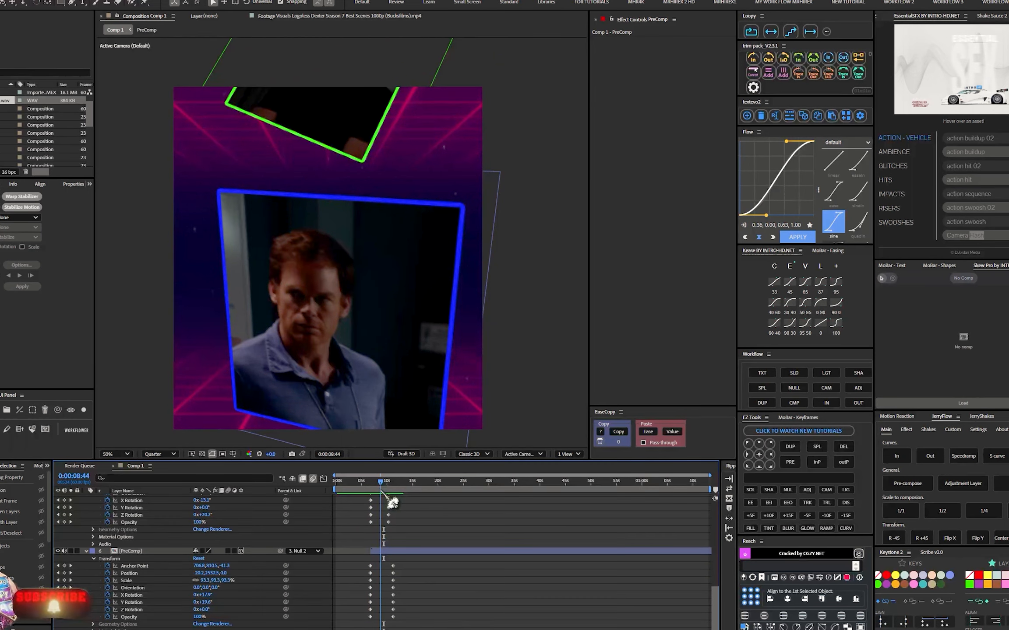
pyautogui.scroll(6, 381, 490)
pyautogui.click(396, 520)
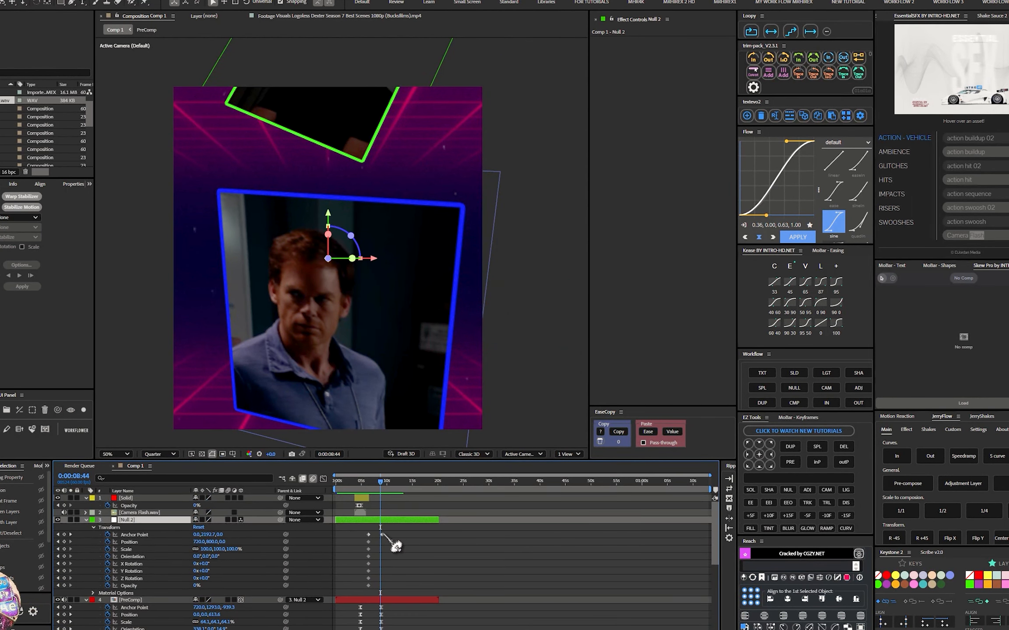
pyautogui.moveTo(396, 546); pyautogui.dragTo(407, 547)
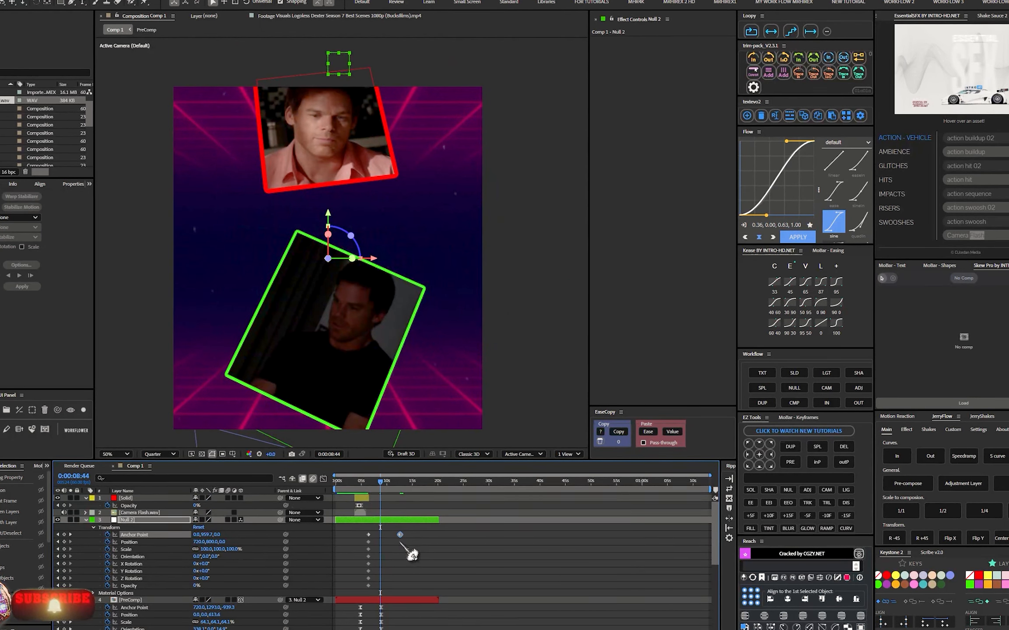
# - Move the second clip's final Transform keyframes to about 0:00:12:28 and the third clip's to about 0:00:12
pyautogui.scroll(-2, 416, 591)
pyautogui.scroll(-2, 400, 571)
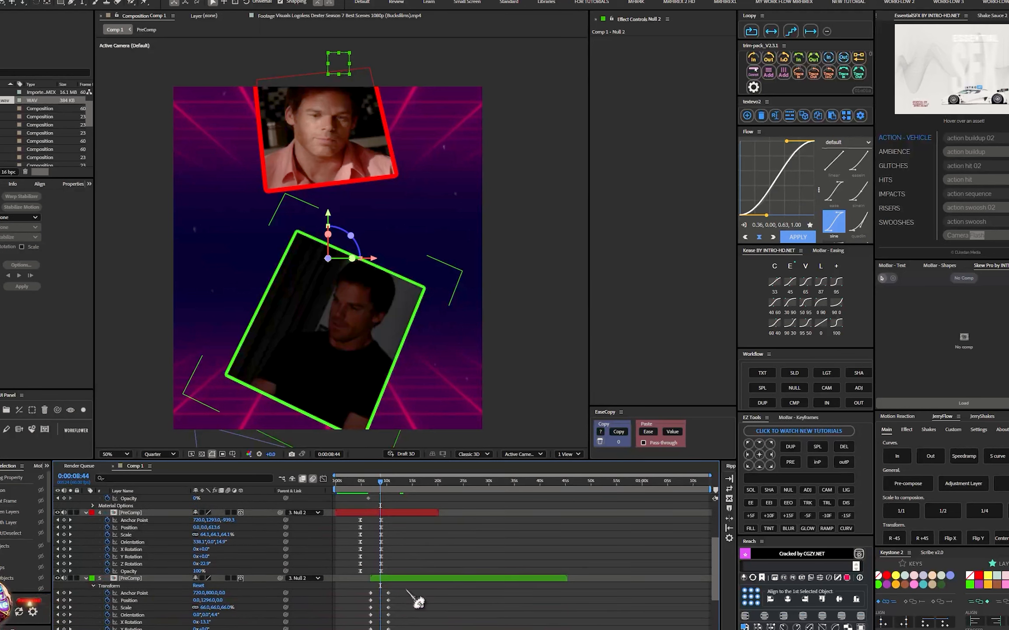
pyautogui.moveTo(405, 589); pyautogui.dragTo(398, 614)
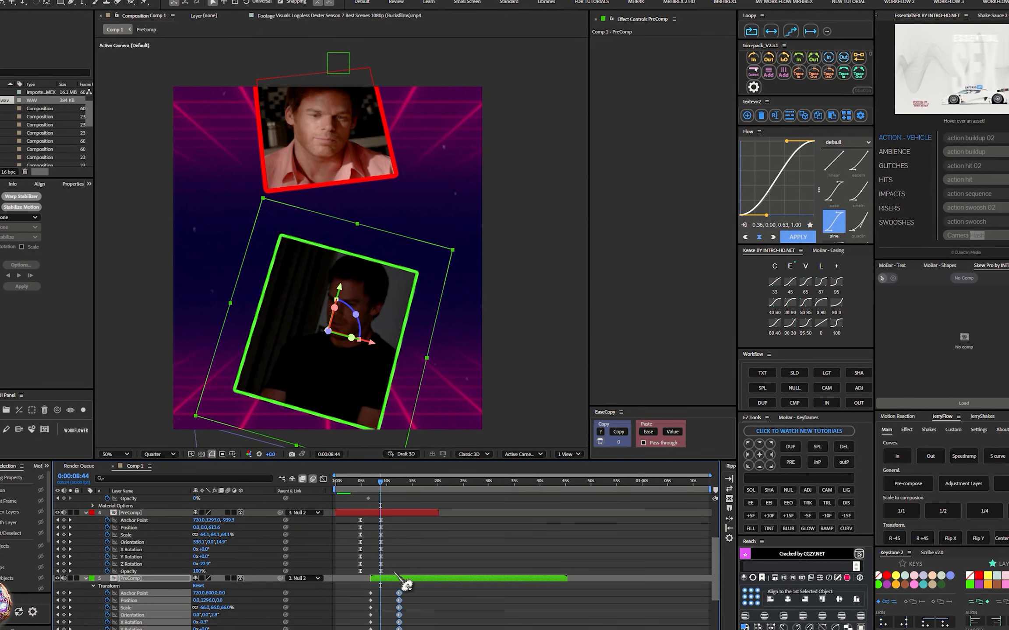
pyautogui.scroll(-5, 405, 609)
pyautogui.click(421, 580)
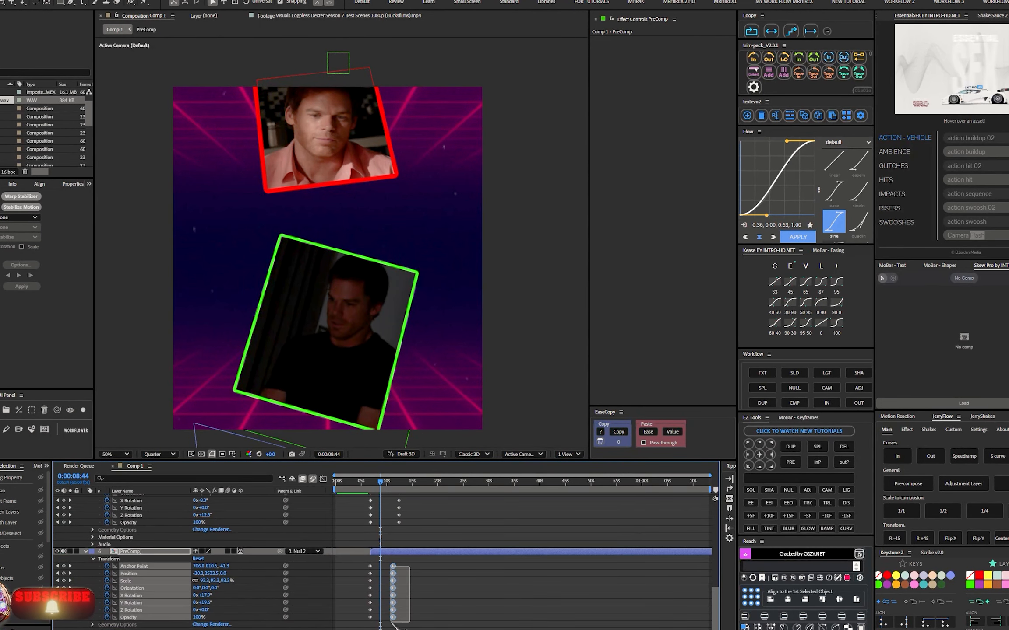
# - Select the Transform keyframes of the null and all three clips and ease them with the Kease 65 preset
pyautogui.scroll(4, 408, 622)
pyautogui.scroll(5, 407, 613)
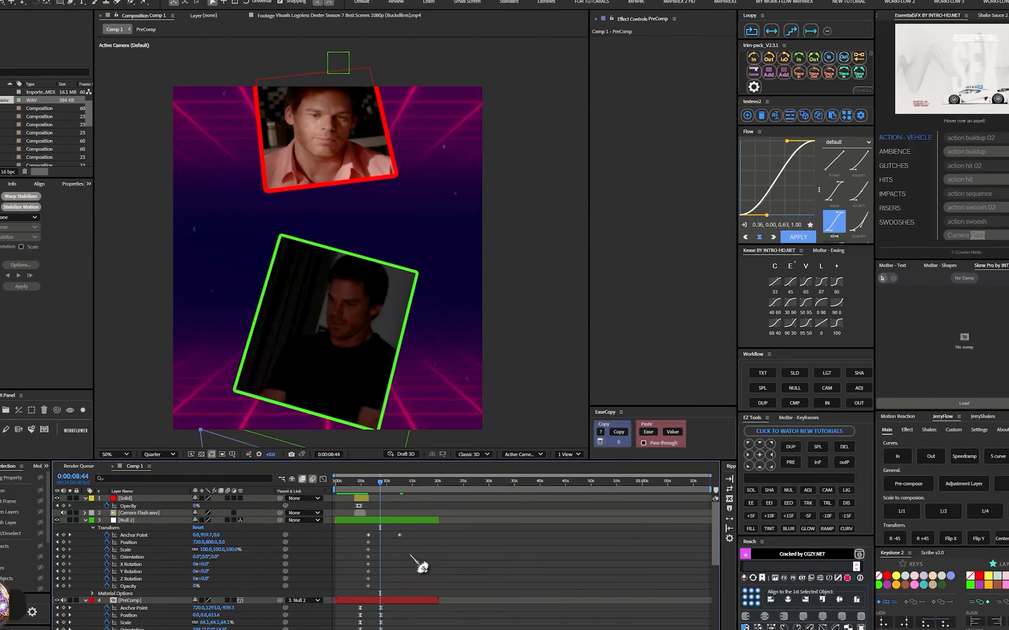
pyautogui.moveTo(411, 530); pyautogui.dragTo(360, 618)
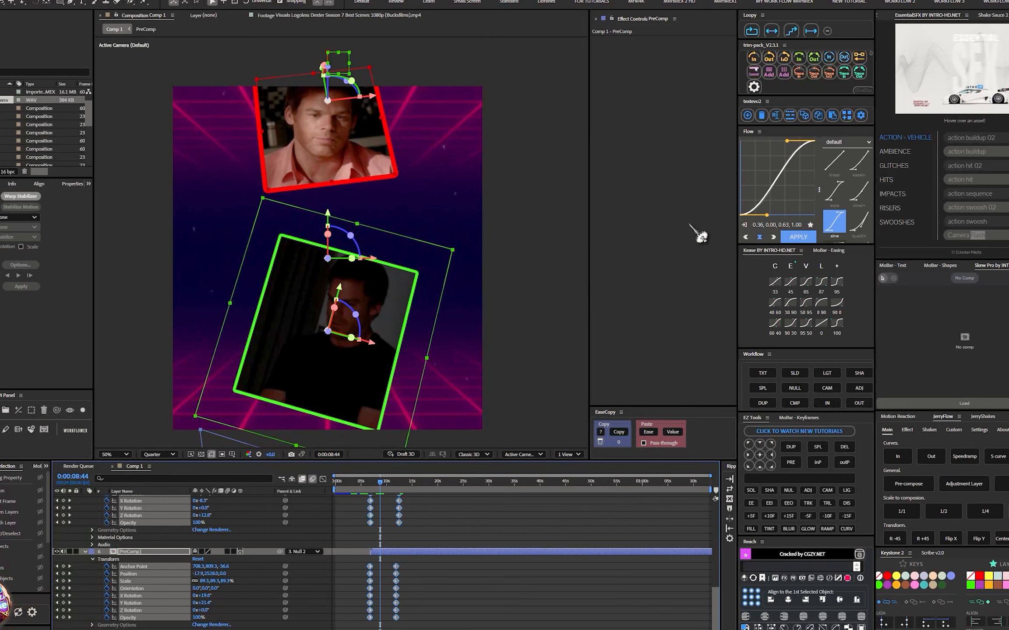
pyautogui.click(808, 290)
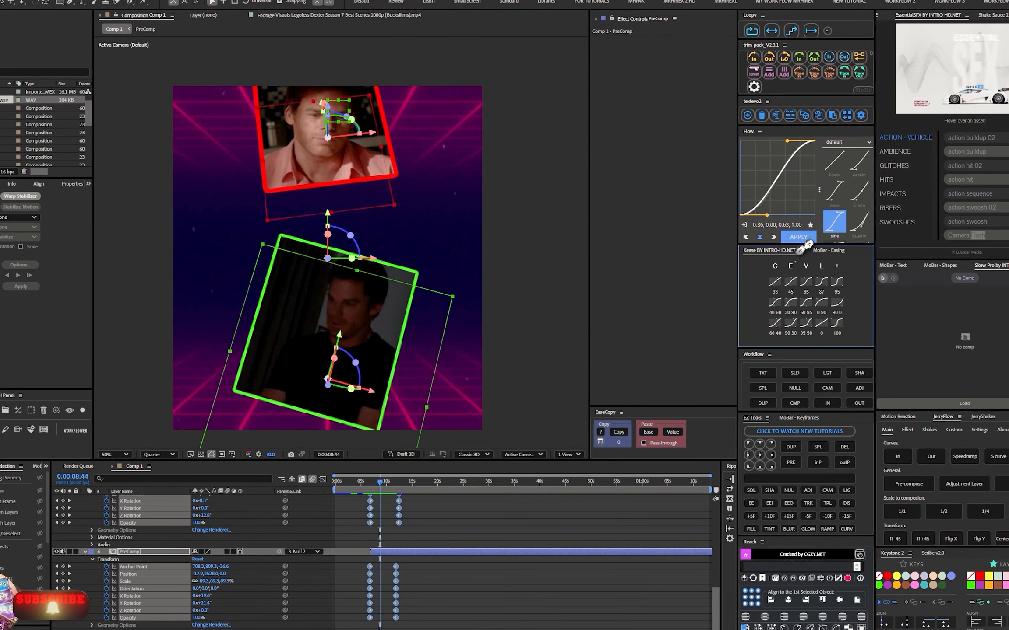
# - Review the eased keyframes and preview the animation from the beginning
pyautogui.scroll(5, 160, 521)
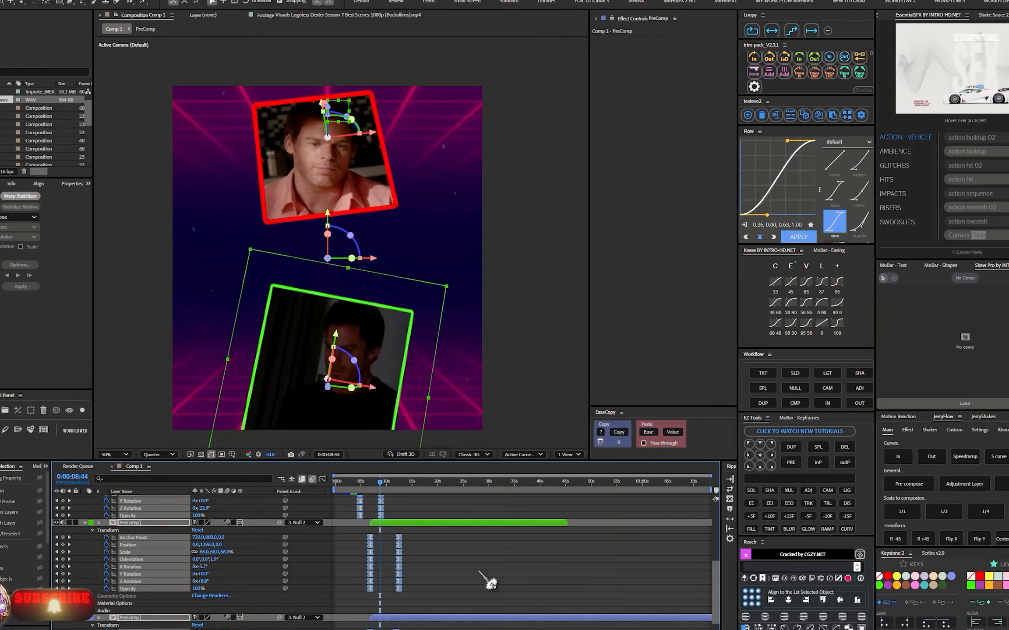
pyautogui.scroll(-5, 490, 581)
pyautogui.click(334, 481)
pyautogui.press('space')
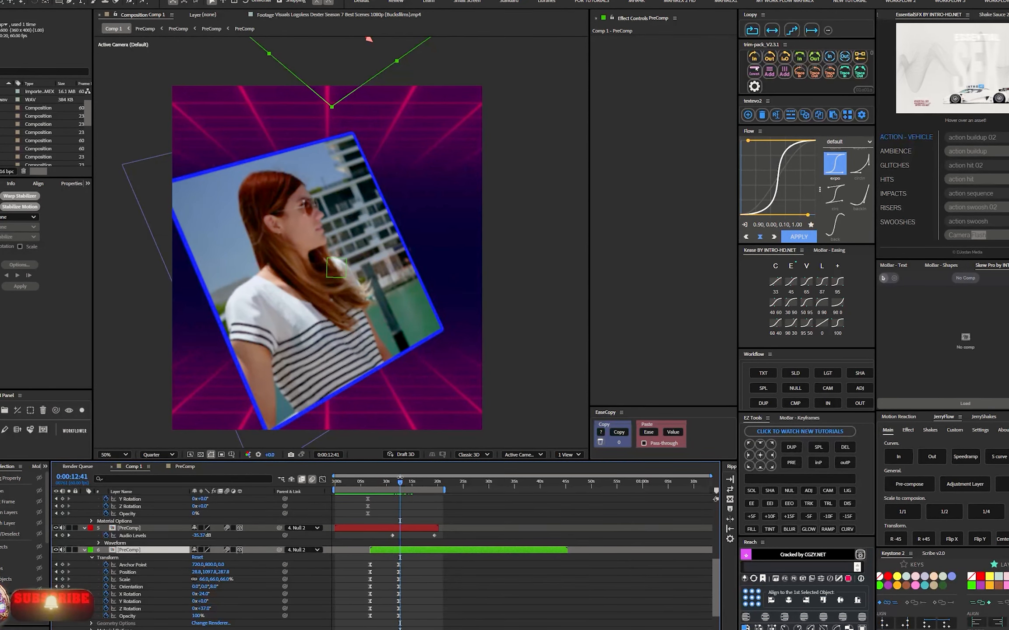
# - Move the second clip down to a Position Y of about 1338 at its final keyframe at 0:00:12:28
pyautogui.press('j')
pyautogui.moveTo(331, 67); pyautogui.dragTo(327, 113)
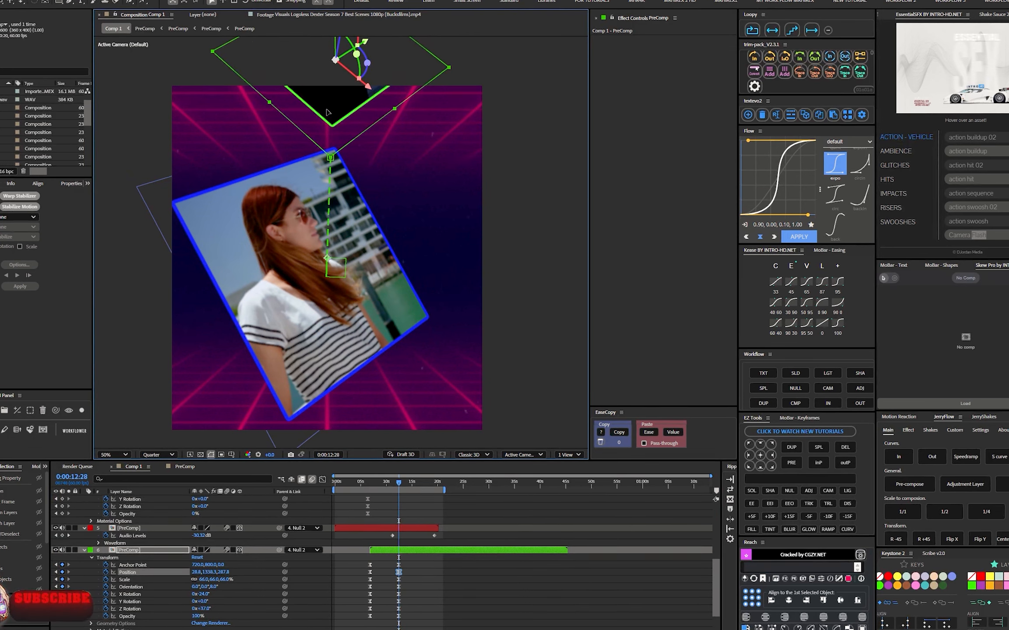
pyautogui.moveTo(397, 486); pyautogui.dragTo(404, 490)
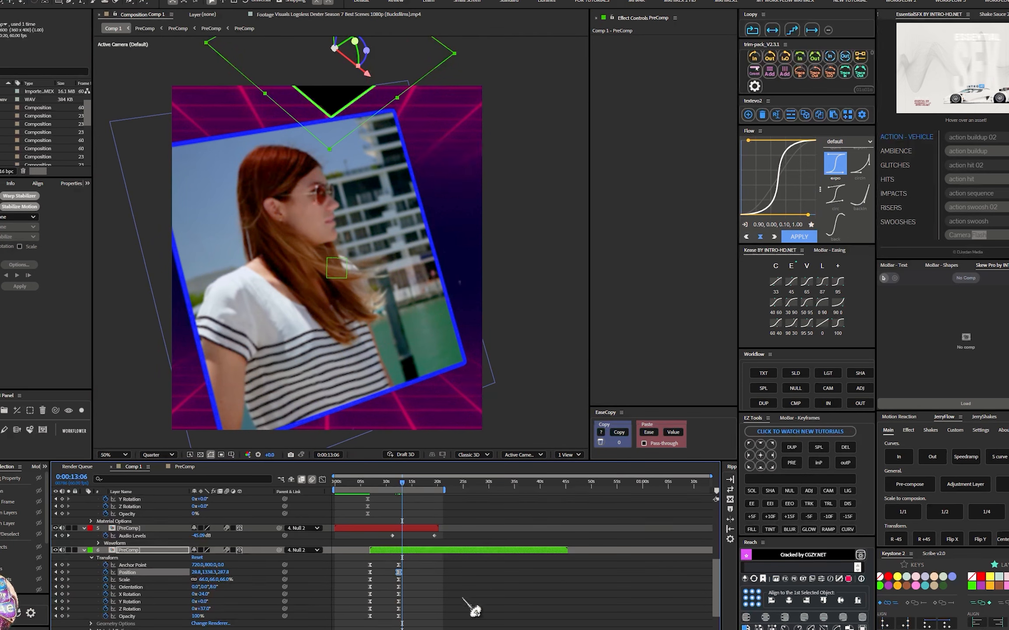
# - Move all of the third clip's final Transform keyframes to about 0:00:15:20
pyautogui.scroll(-4, 462, 597)
pyautogui.moveTo(417, 564); pyautogui.dragTo(389, 621)
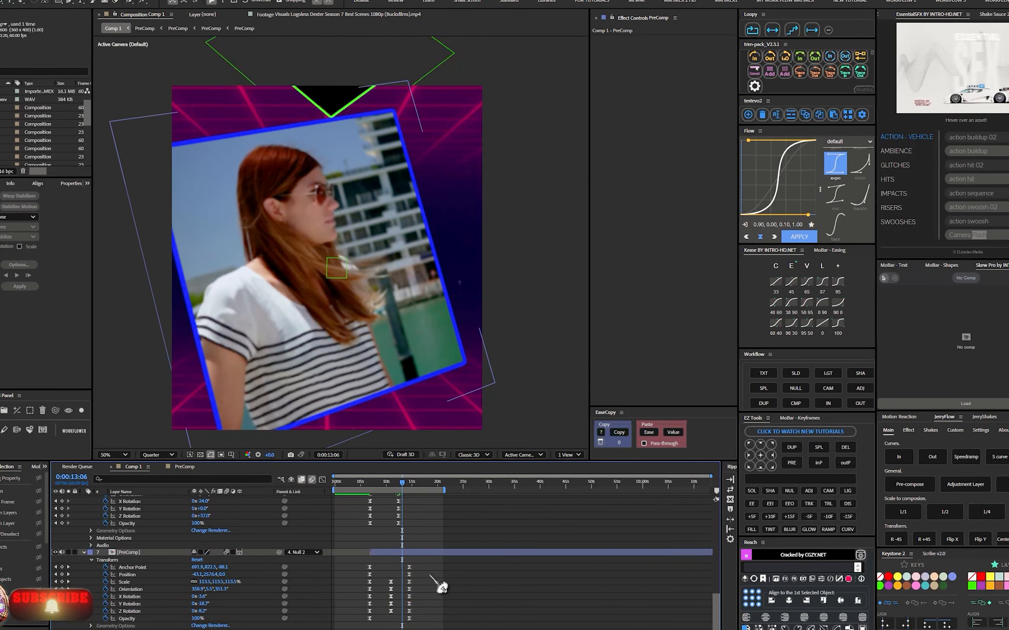
pyautogui.click(409, 619)
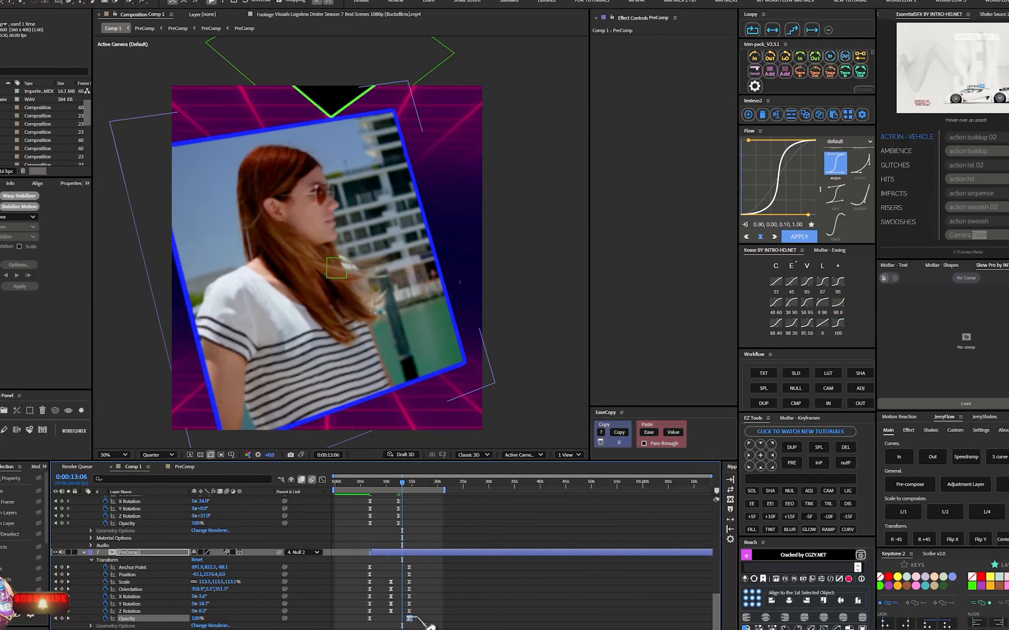
pyautogui.click(422, 568)
pyautogui.moveTo(422, 566); pyautogui.dragTo(406, 622)
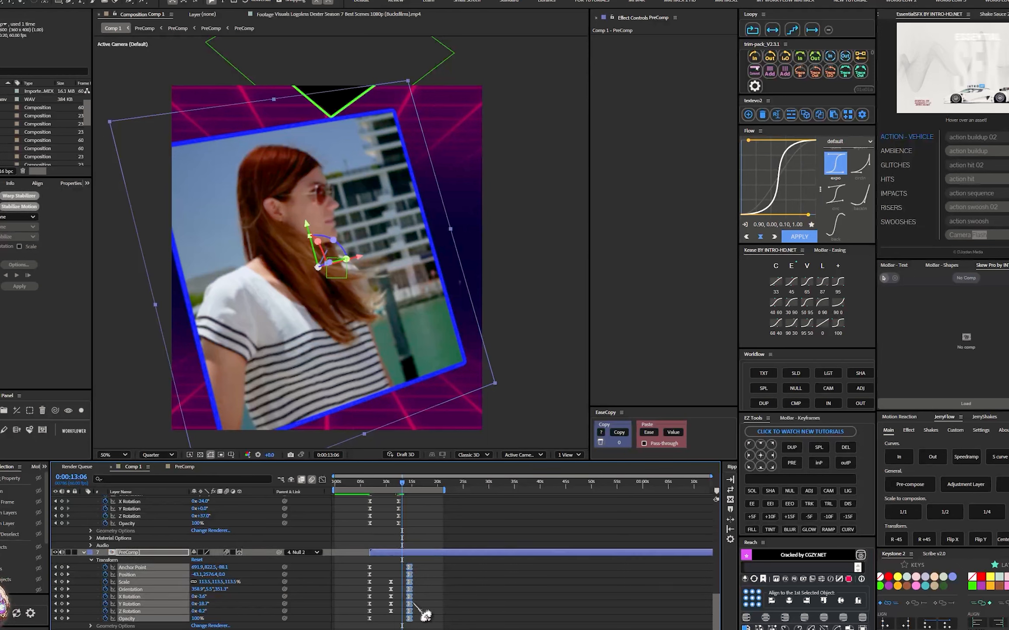
pyautogui.click(407, 606)
pyautogui.moveTo(415, 564); pyautogui.dragTo(414, 619)
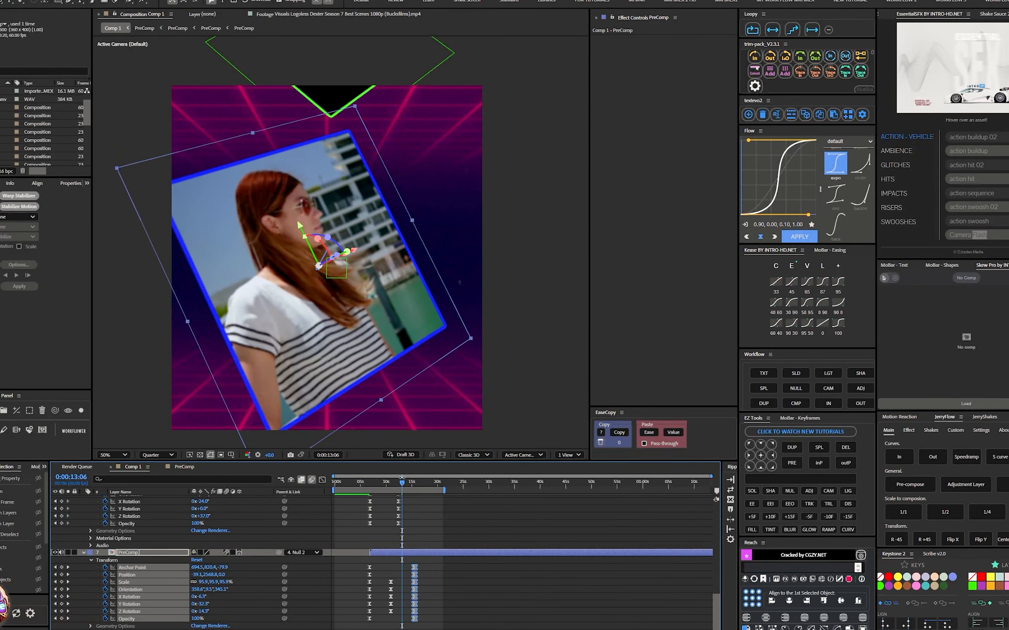
# - Move Null 2's final Anchor Point keyframe to just after 0:00:13 to lengthen the scroll
pyautogui.moveTo(403, 485); pyautogui.dragTo(385, 523)
pyautogui.scroll(10, 384, 525)
pyautogui.click(388, 602)
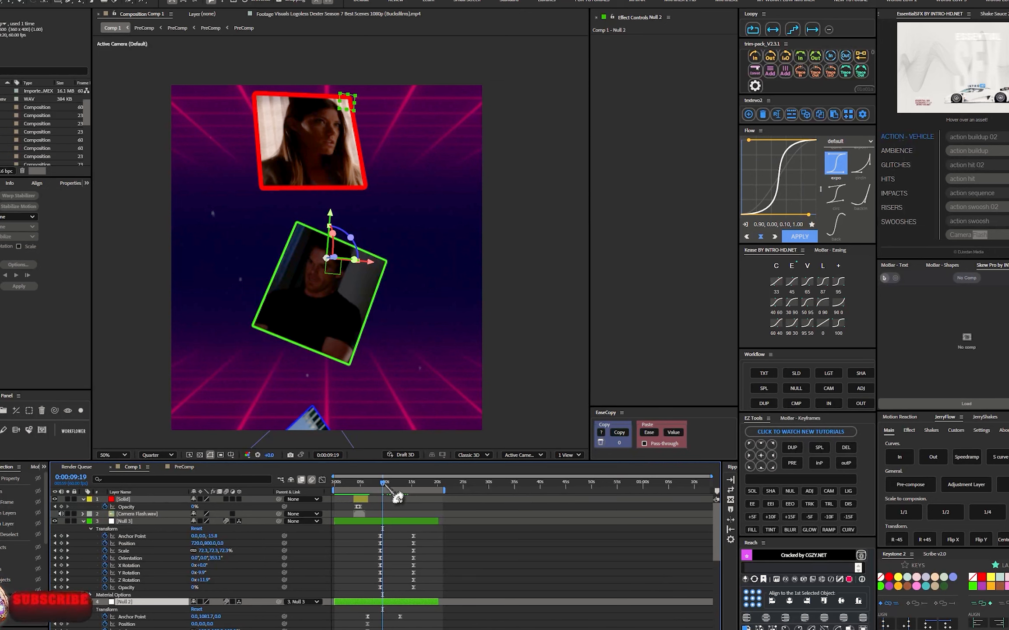
pyautogui.moveTo(385, 485); pyautogui.dragTo(392, 488)
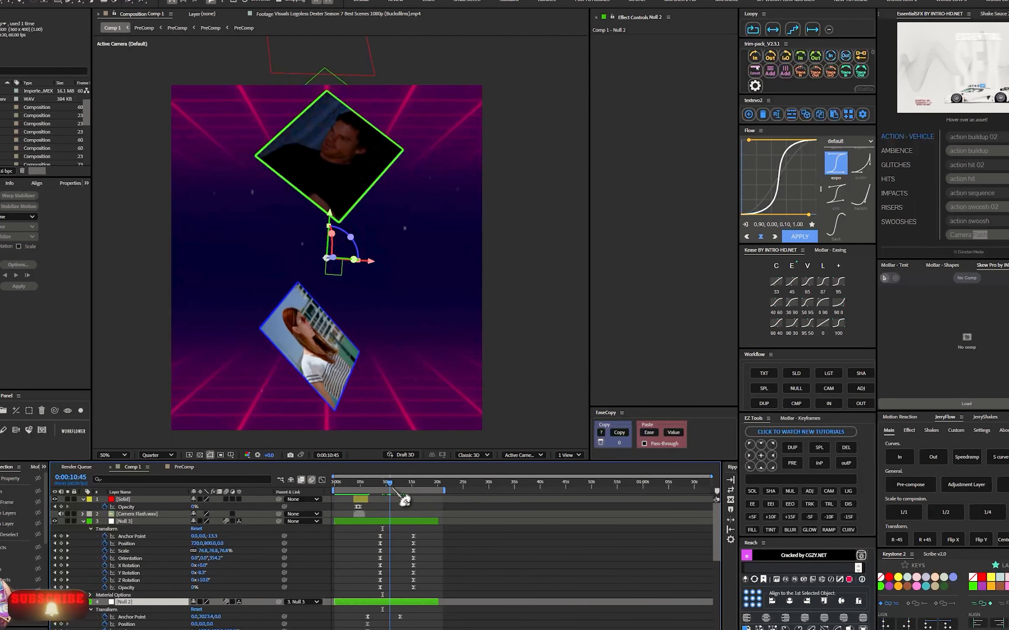
pyautogui.click(399, 617)
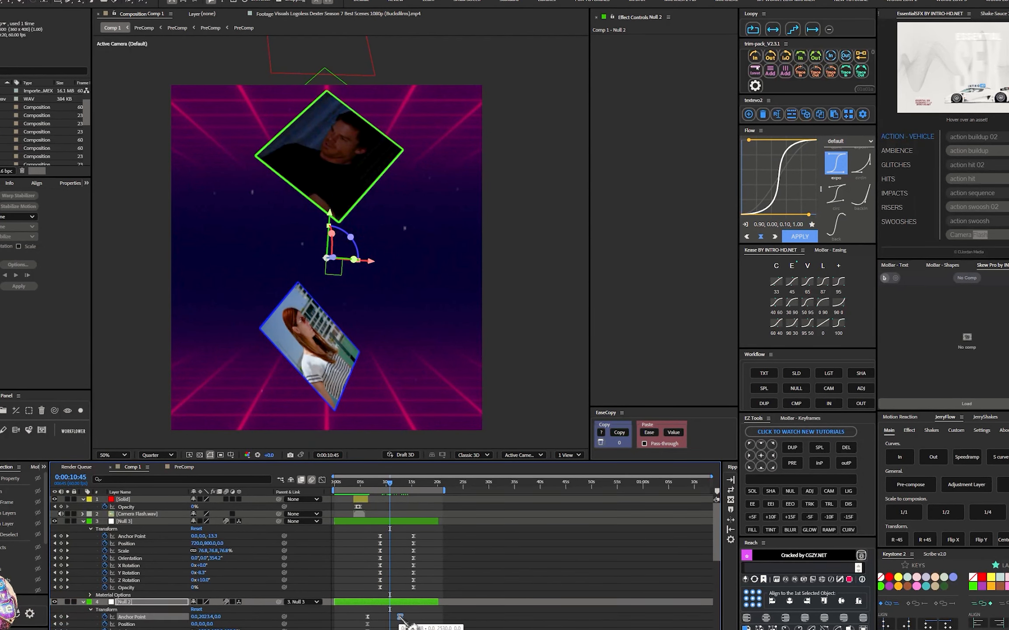
pyautogui.moveTo(399, 617); pyautogui.dragTo(403, 616)
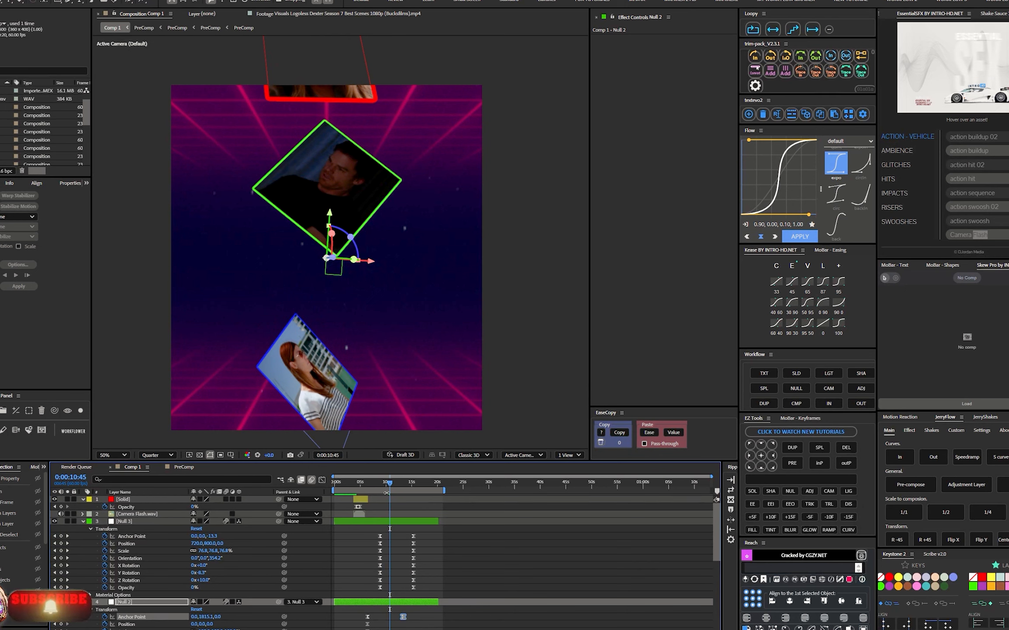
# - Increase Null 3's Anchor Point Y at its final keyframe at 0:00:15:23 to shift the parented clips upward
pyautogui.moveTo(388, 487); pyautogui.dragTo(408, 485)
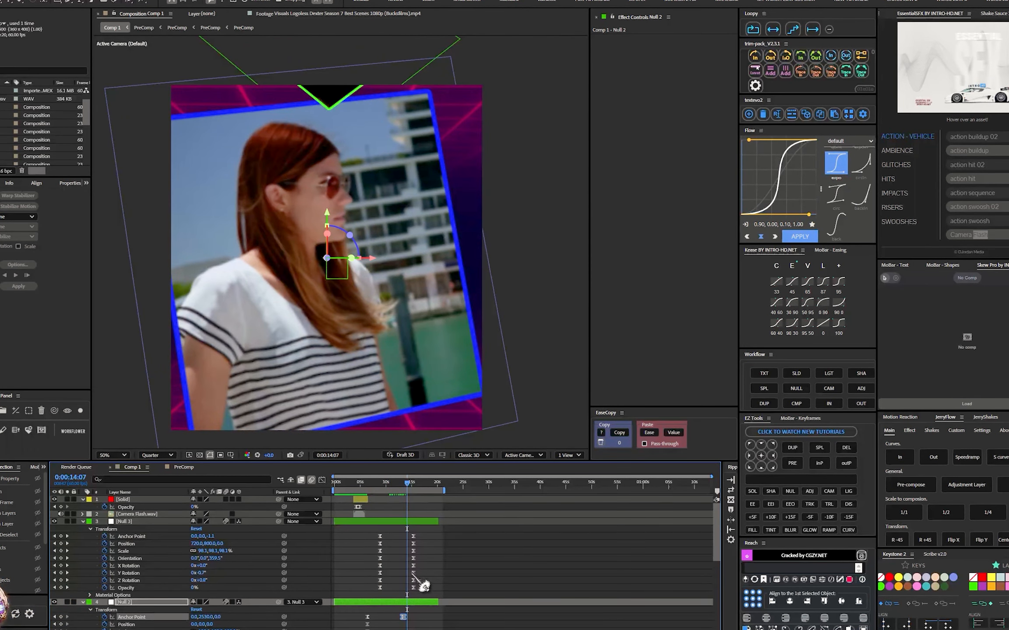
pyautogui.moveTo(422, 535); pyautogui.dragTo(411, 595)
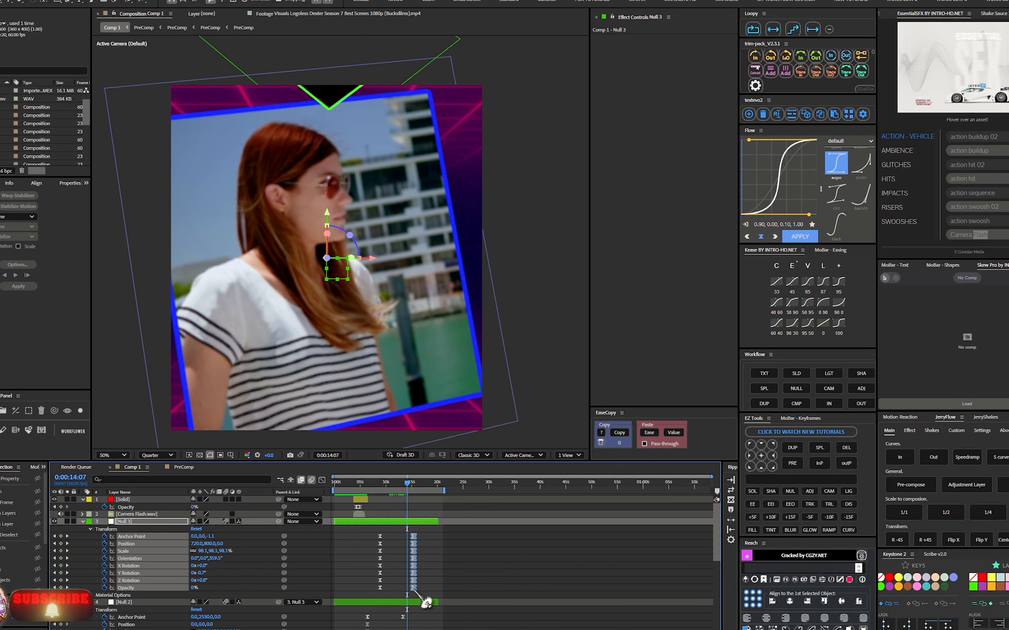
pyautogui.press('k')
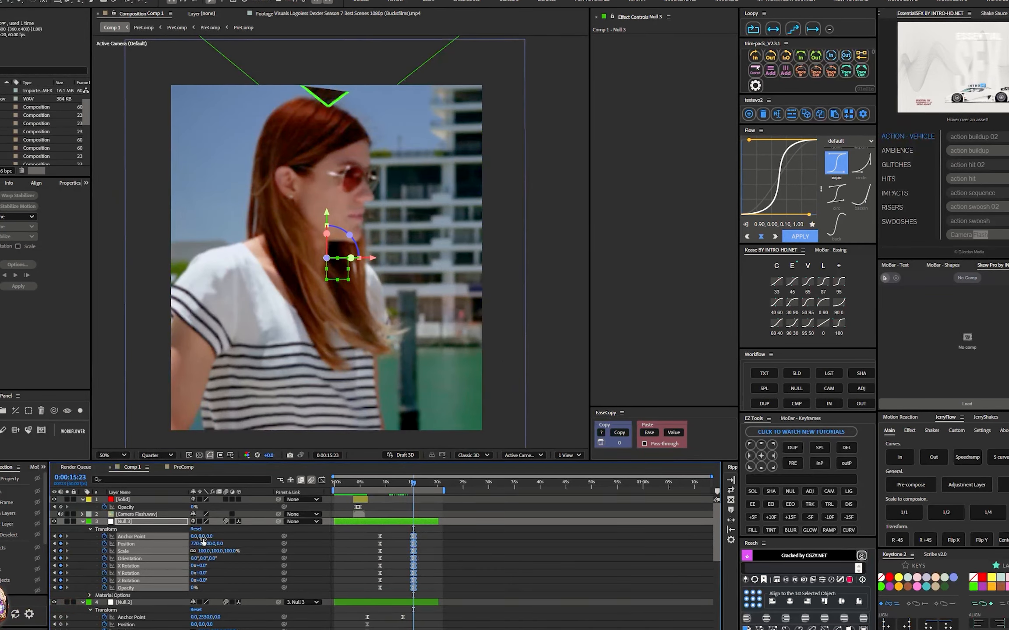
pyautogui.moveTo(203, 538); pyautogui.dragTo(259, 535)
# - Set the third clip's Anchor Point Y to about 775 at its final keyframe at 0:00:15:32 to move it down
pyautogui.scroll(-10, 394, 569)
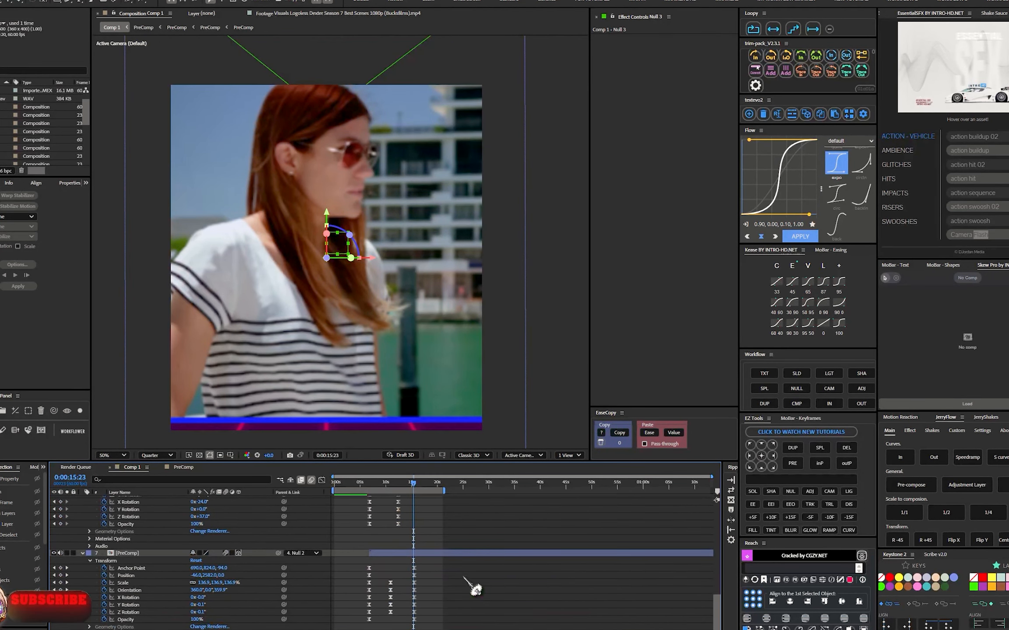
pyautogui.press('k')
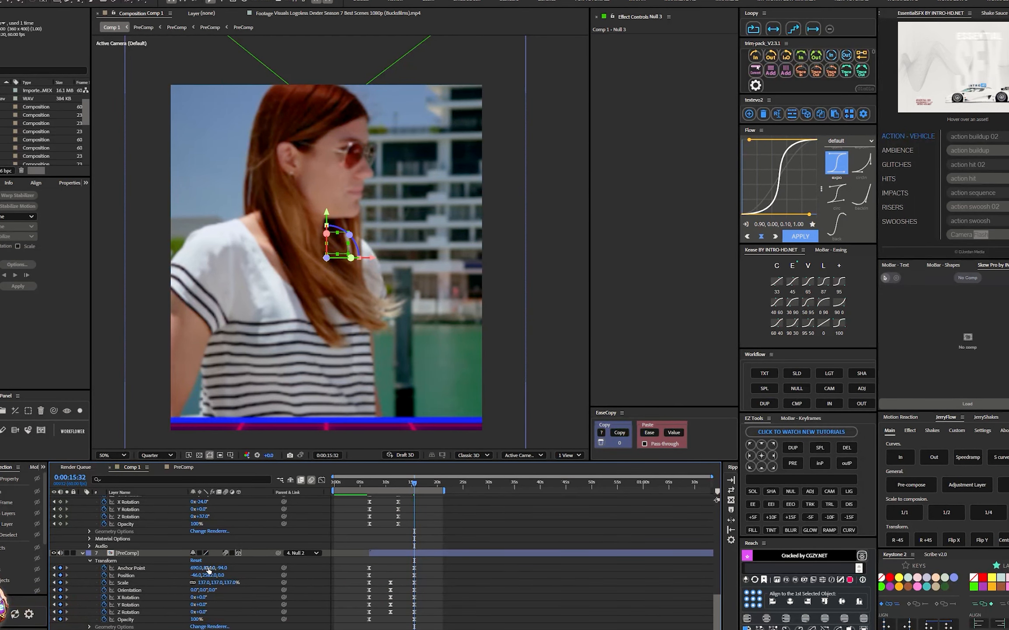
pyautogui.moveTo(208, 570); pyautogui.dragTo(175, 574)
# - Check the full frame around the third clip's end position and preview the animation from the beginning
pyautogui.press(',')
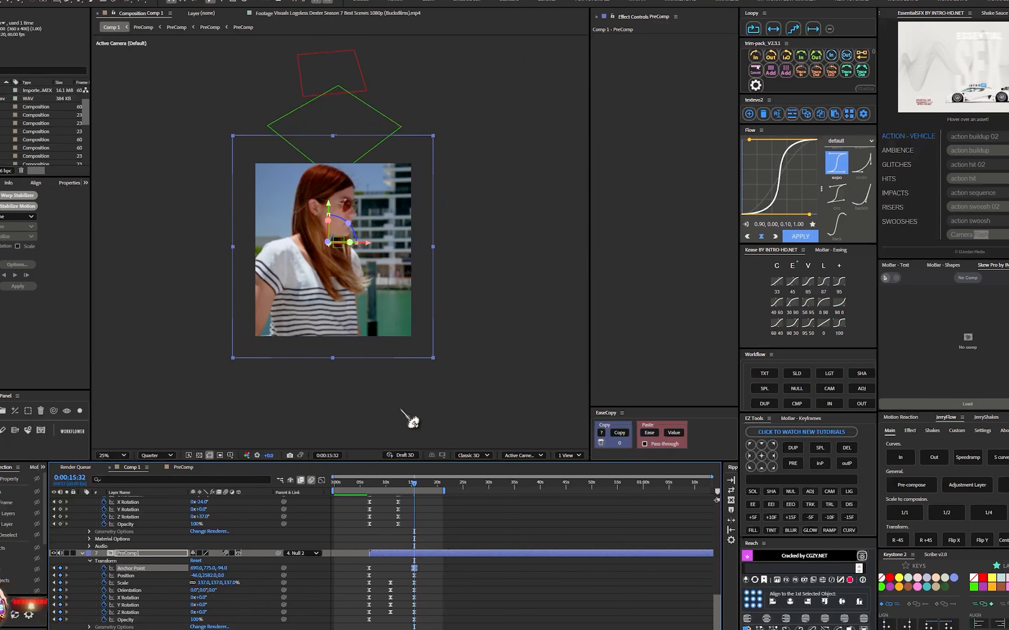
pyautogui.moveTo(418, 499); pyautogui.dragTo(315, 513)
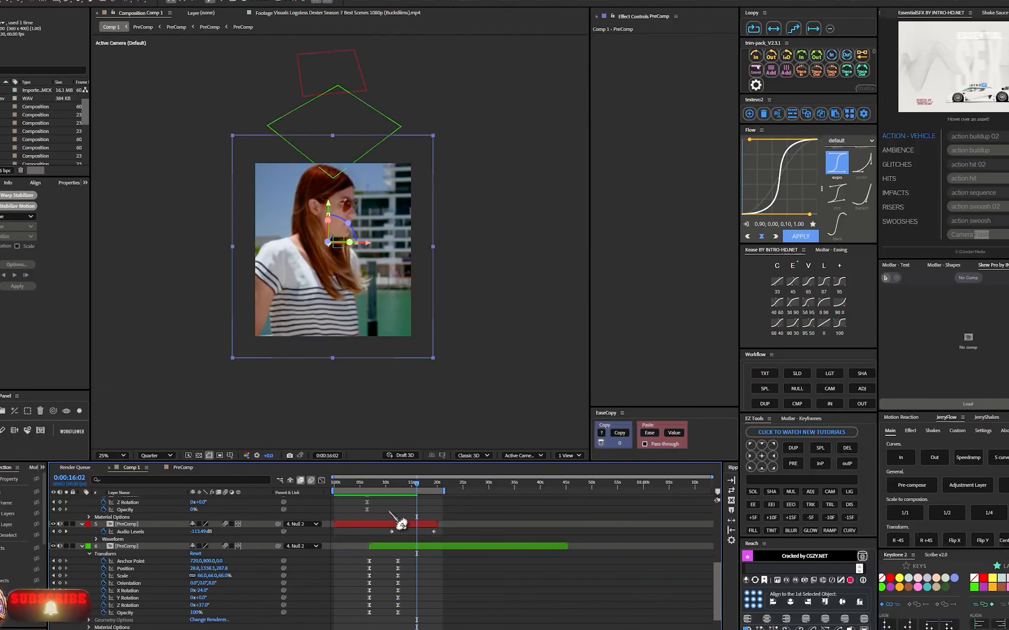
pyautogui.scroll(3, 400, 524)
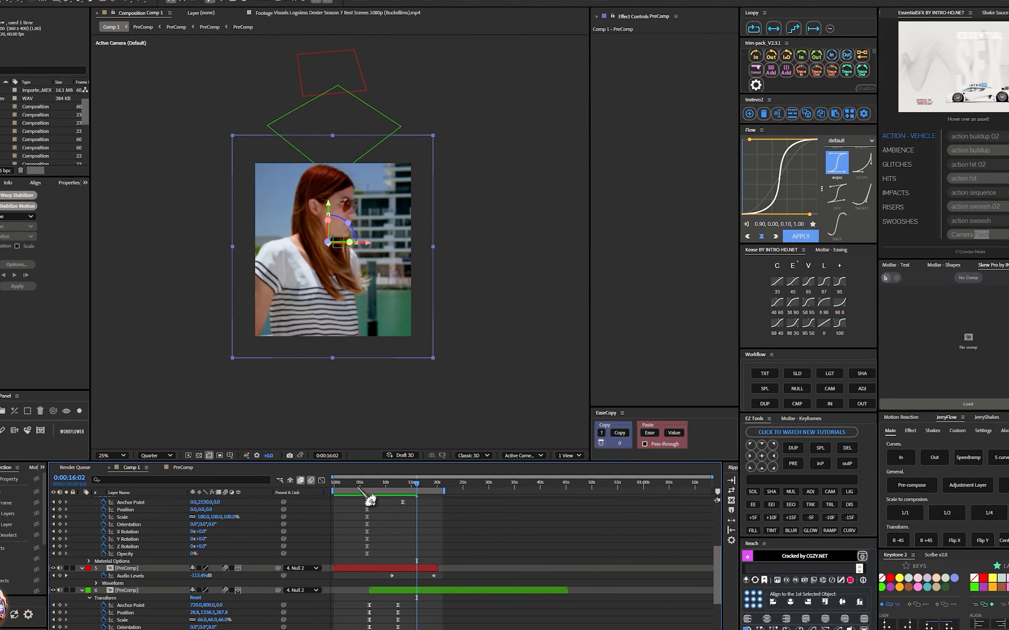
pyautogui.click(333, 487)
pyautogui.press('space')
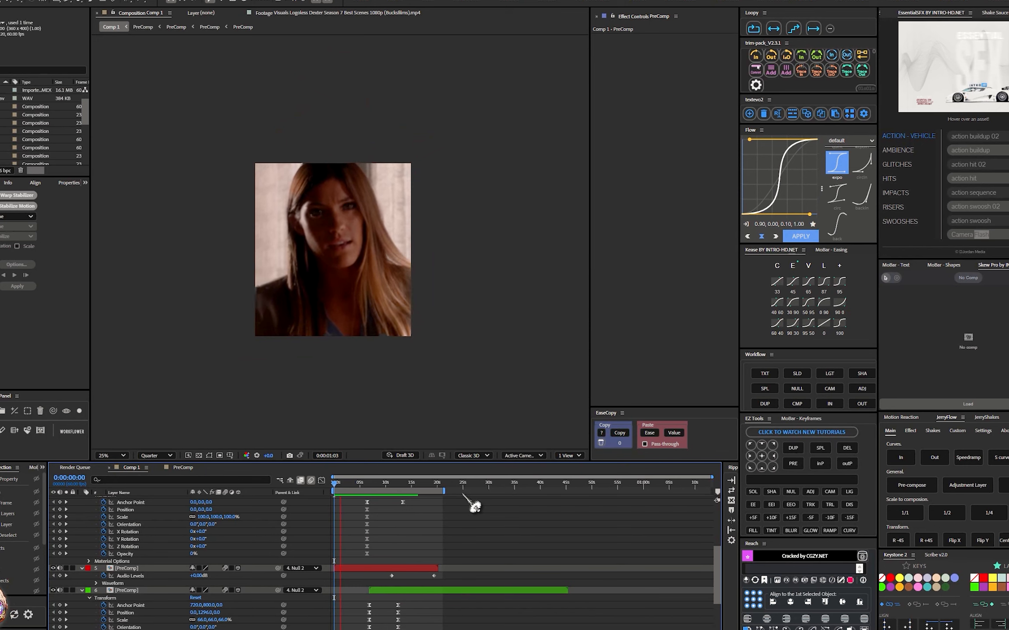